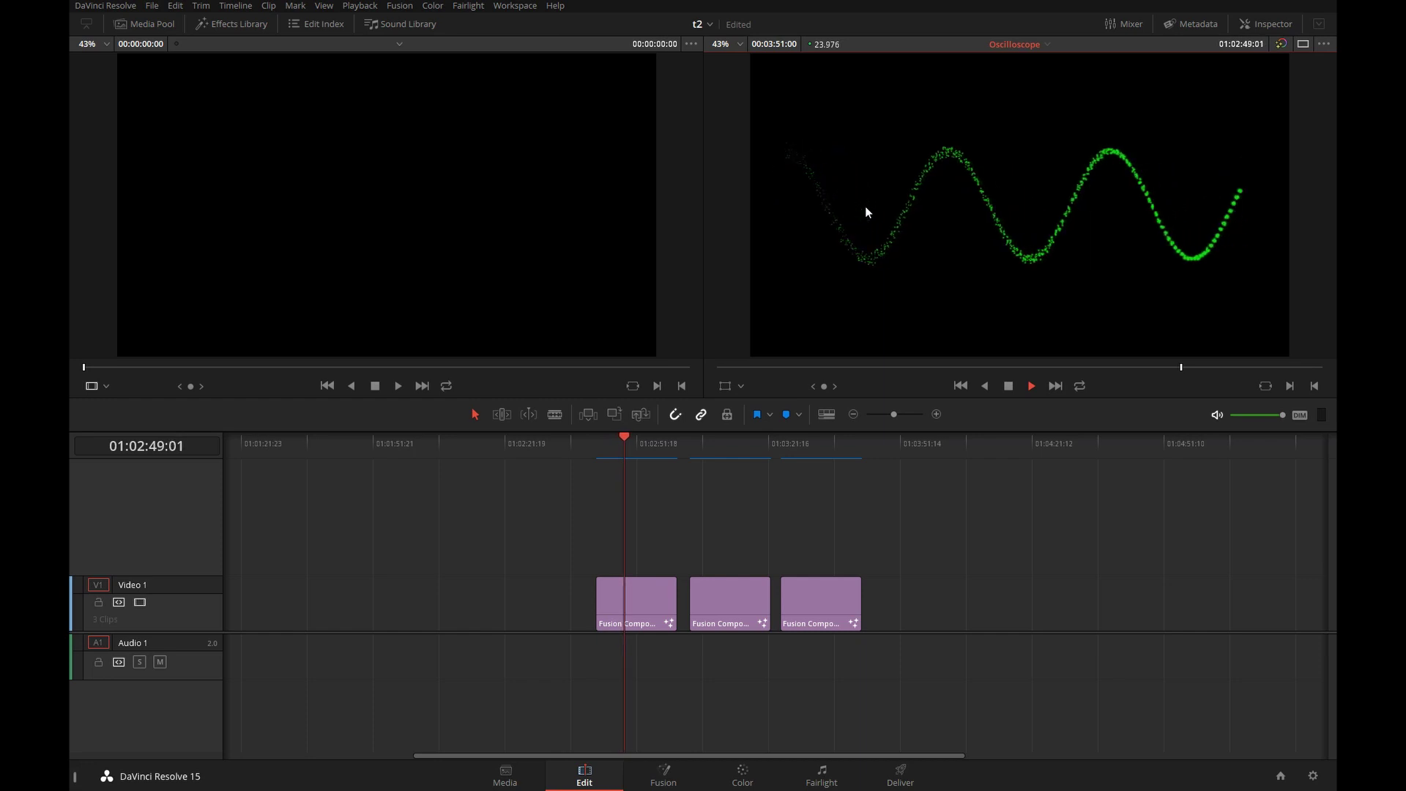
Jump through the finished wave preview, then stop playback.
left_click(716, 439)
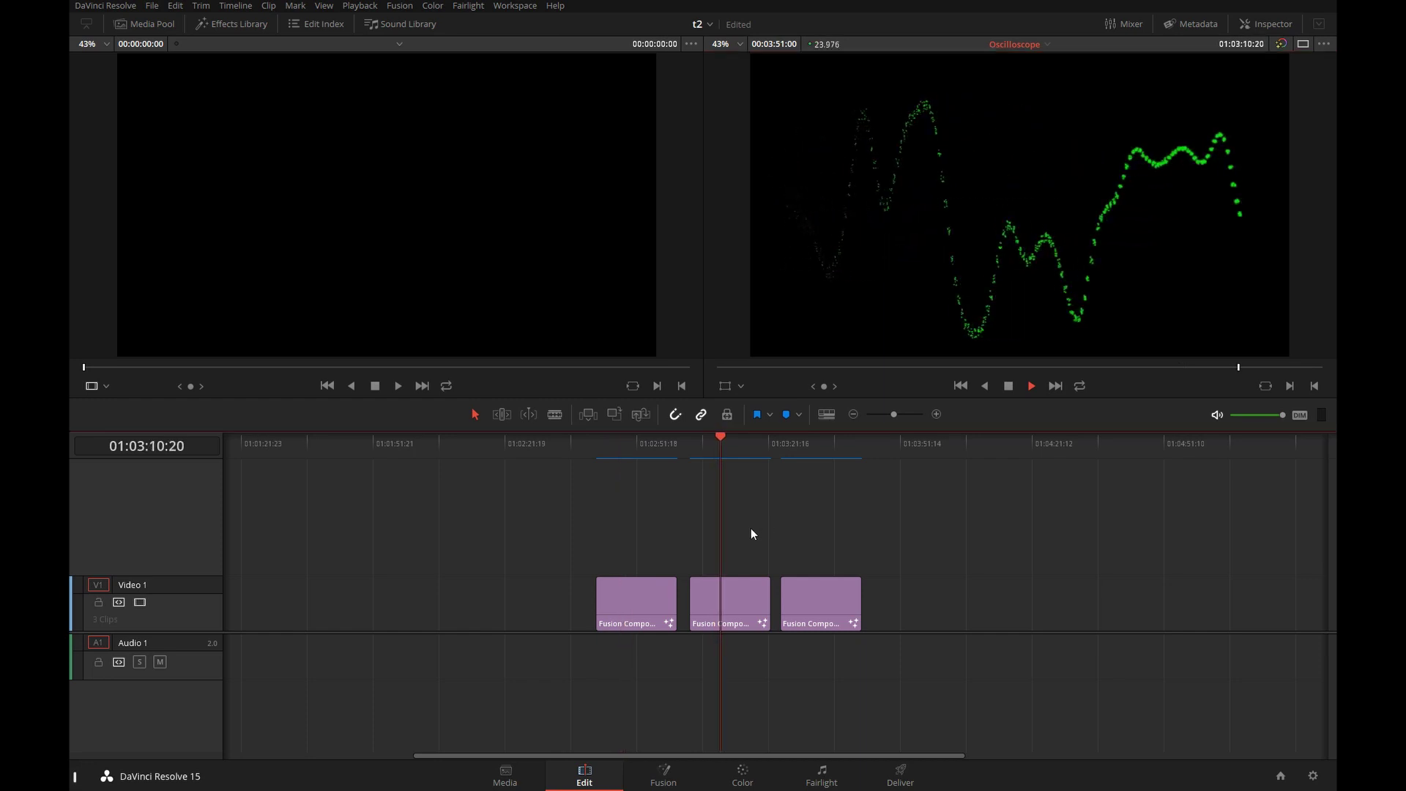
left_click(802, 443)
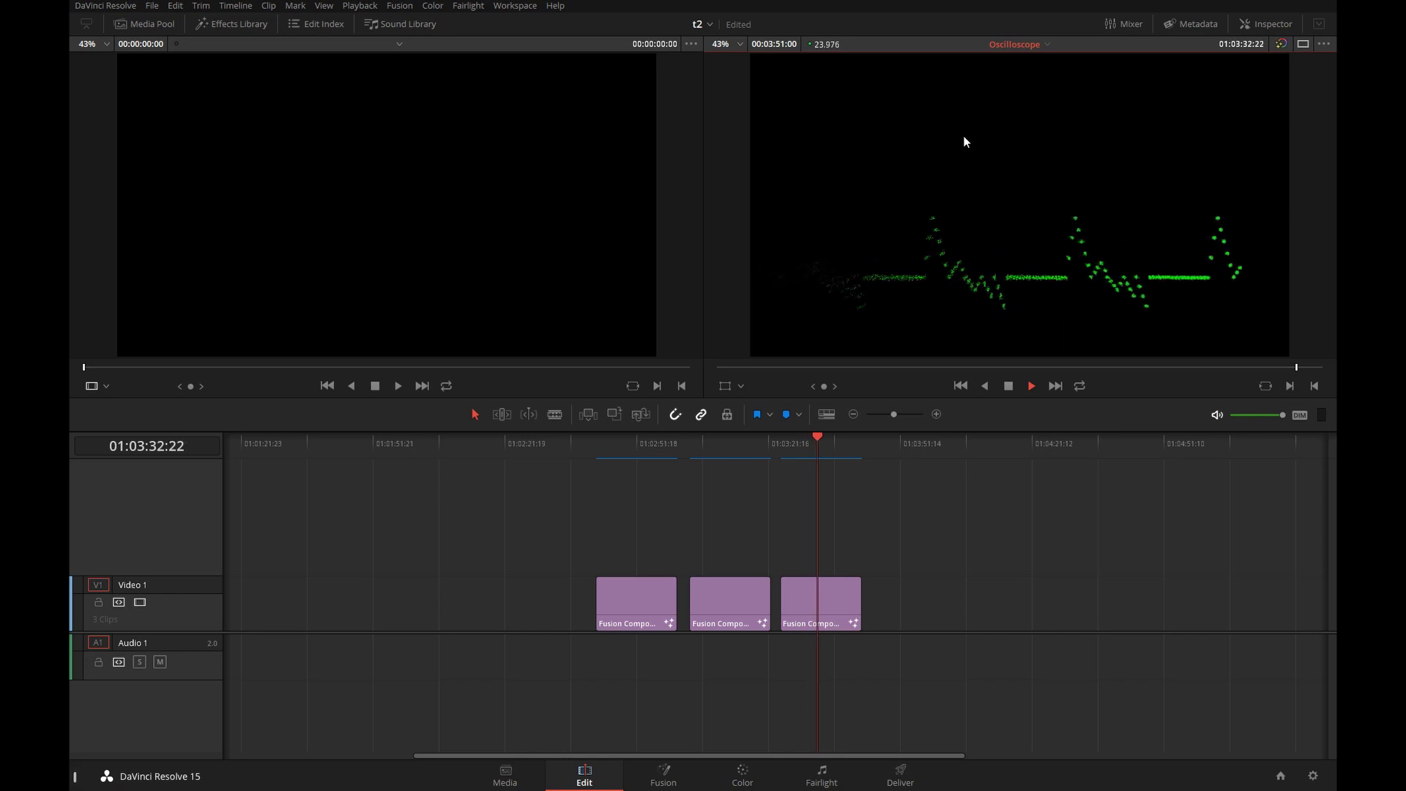
key("space")
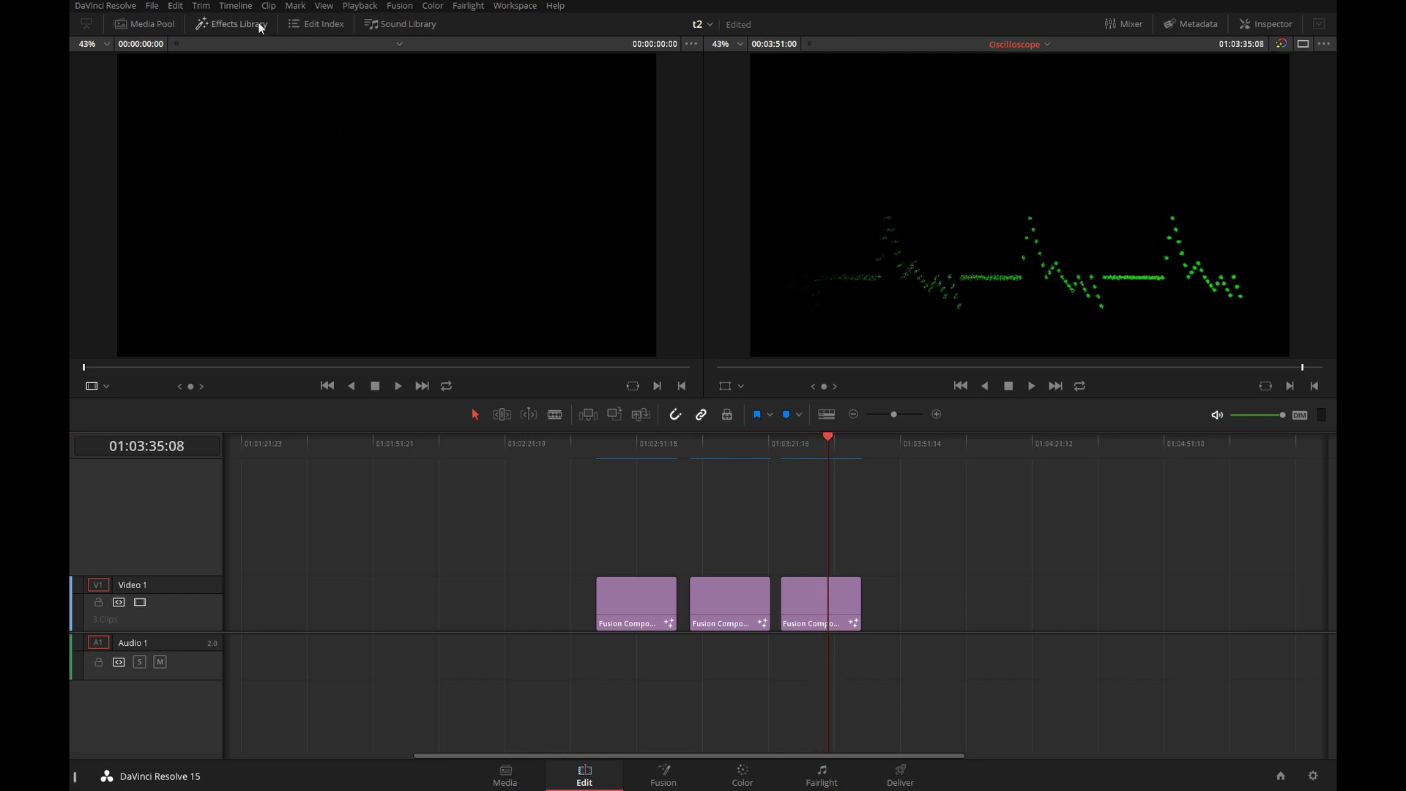
Place a Fusion Composition clip on Video 1, lengthen it, and open it on the Fusion page.
left_click(235, 24)
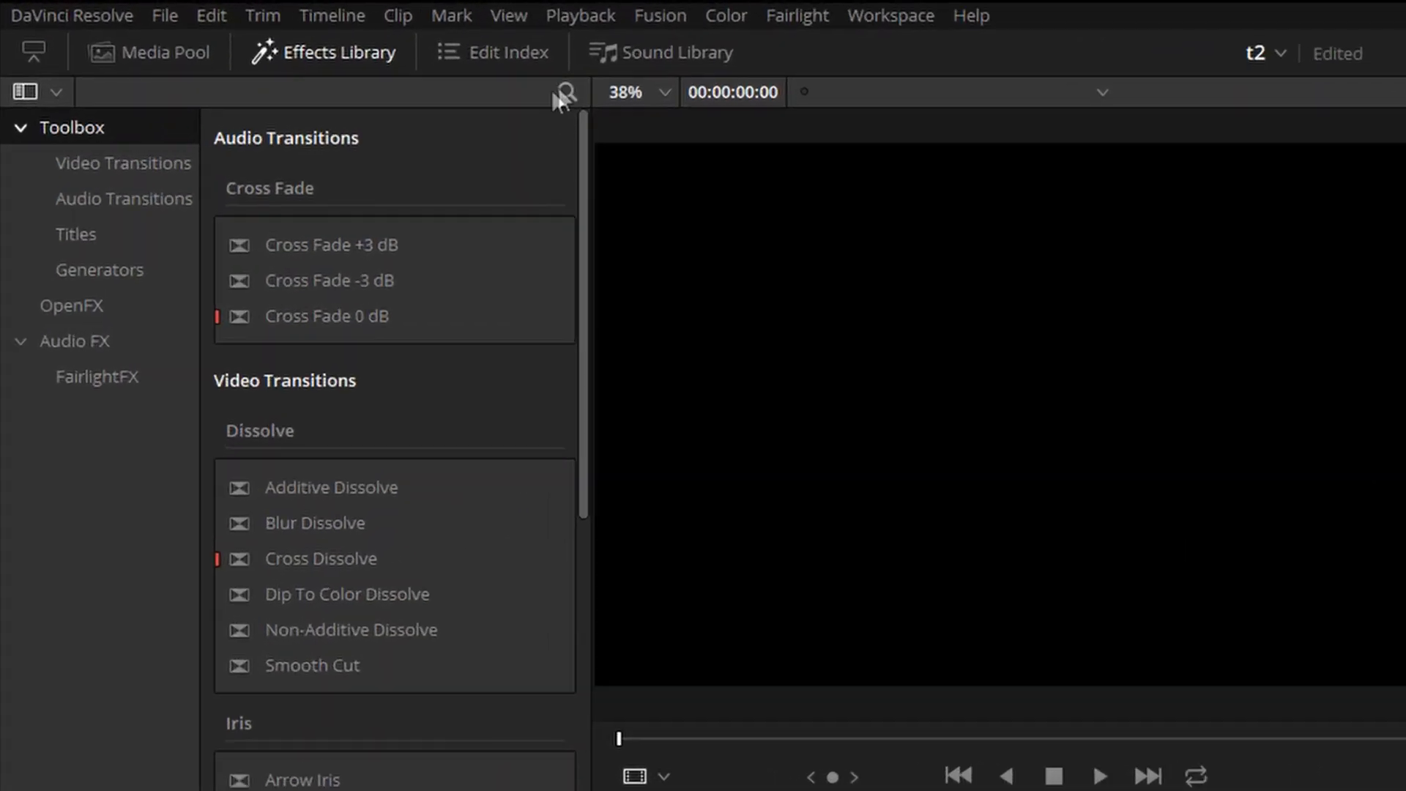
left_click(353, 44)
type("fu")
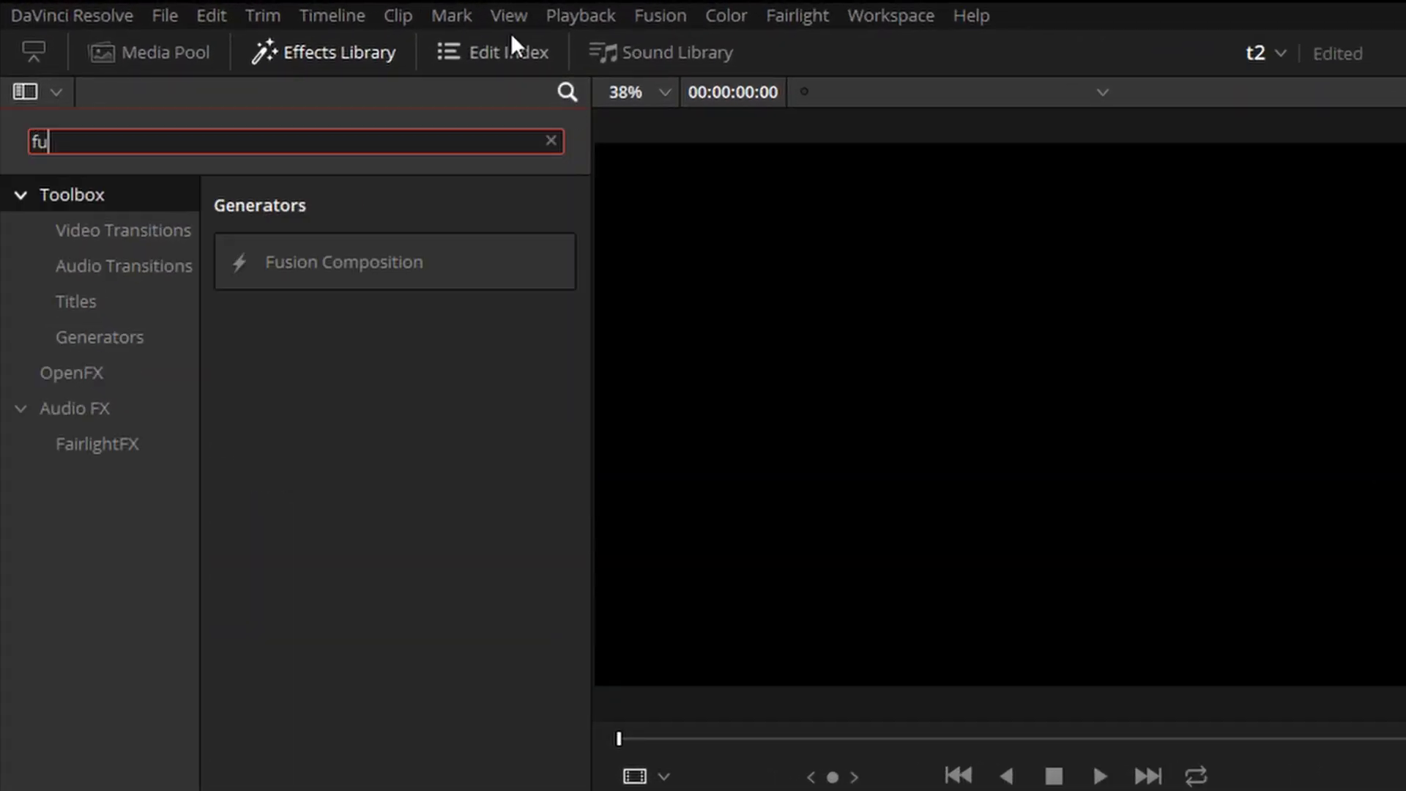
left_click_drag(564, 261, 907, 476)
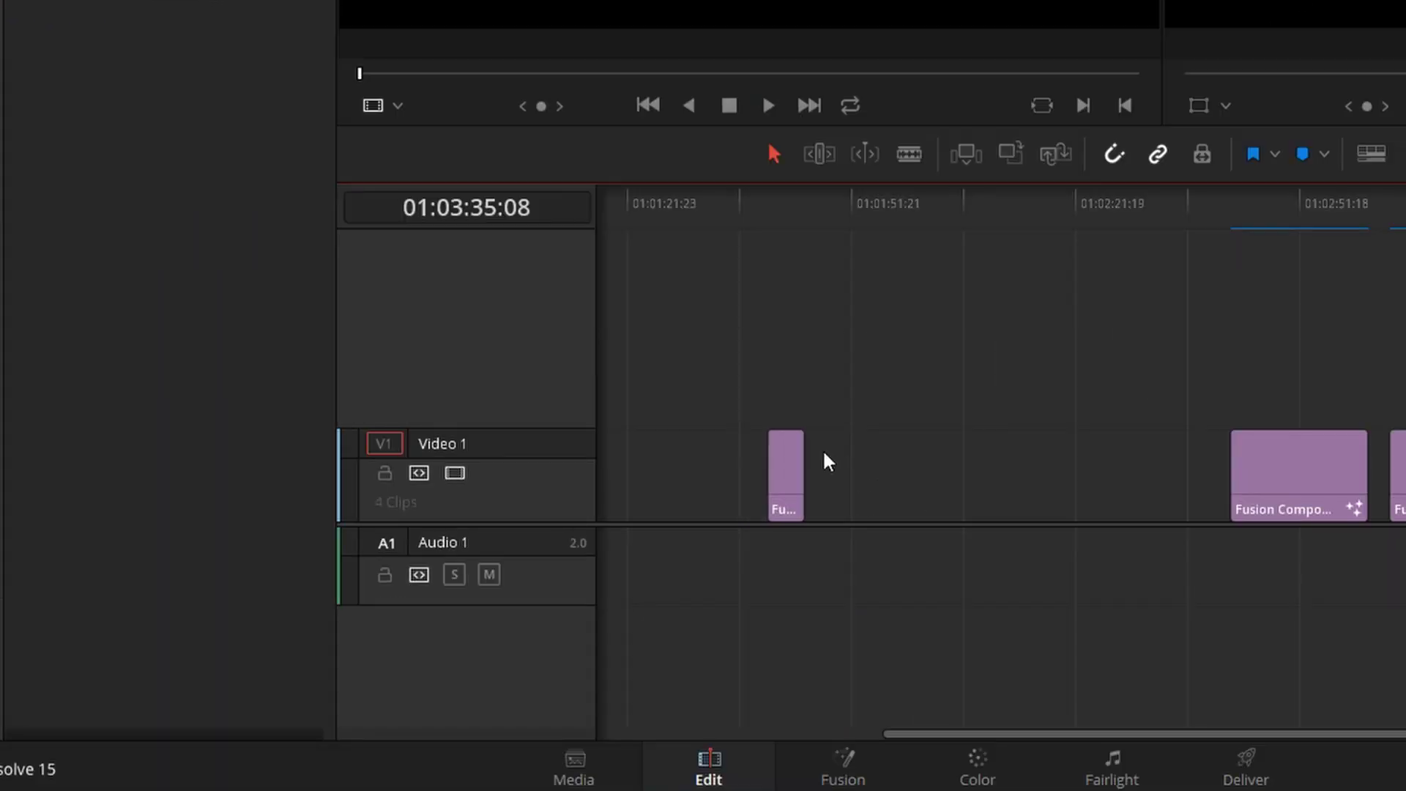
left_click(769, 200)
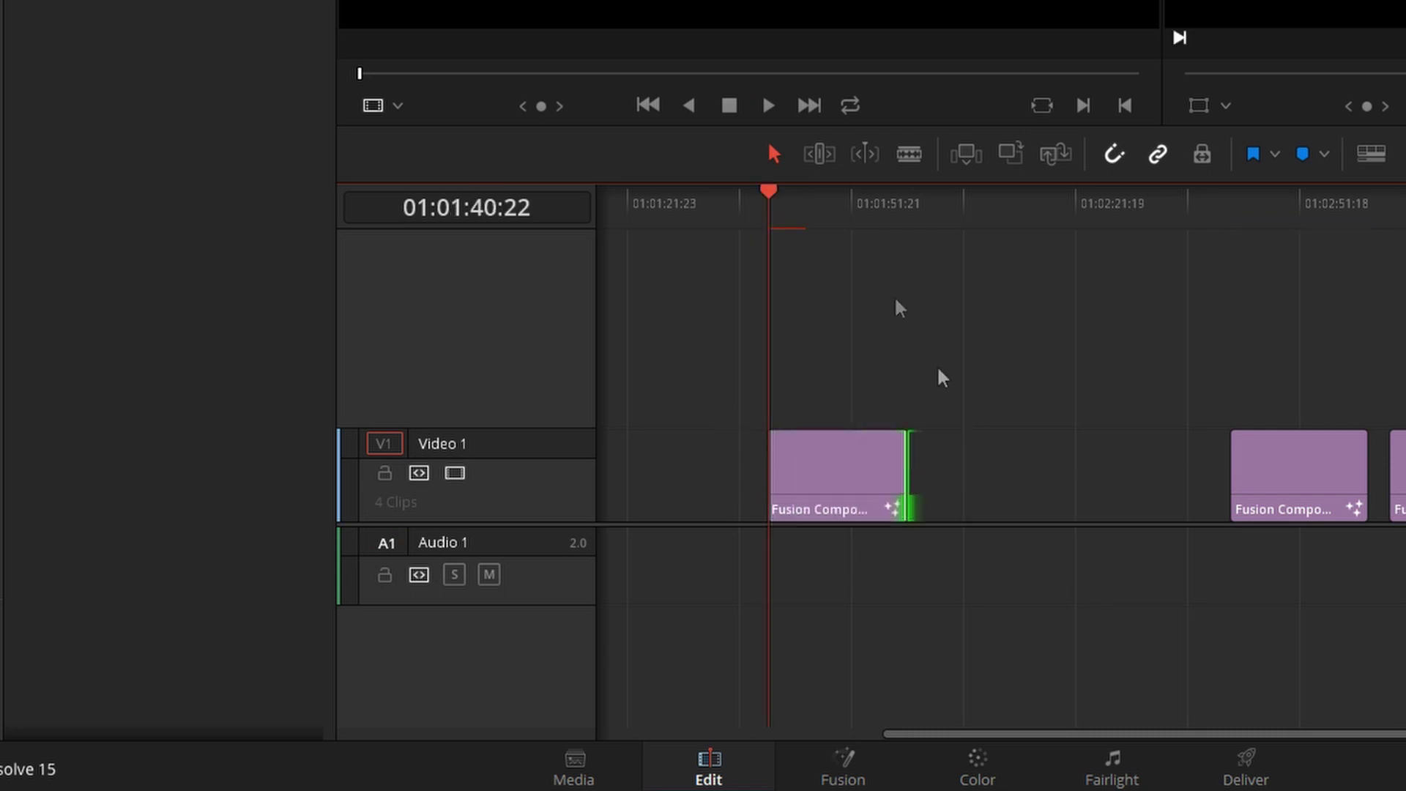
left_click(889, 765)
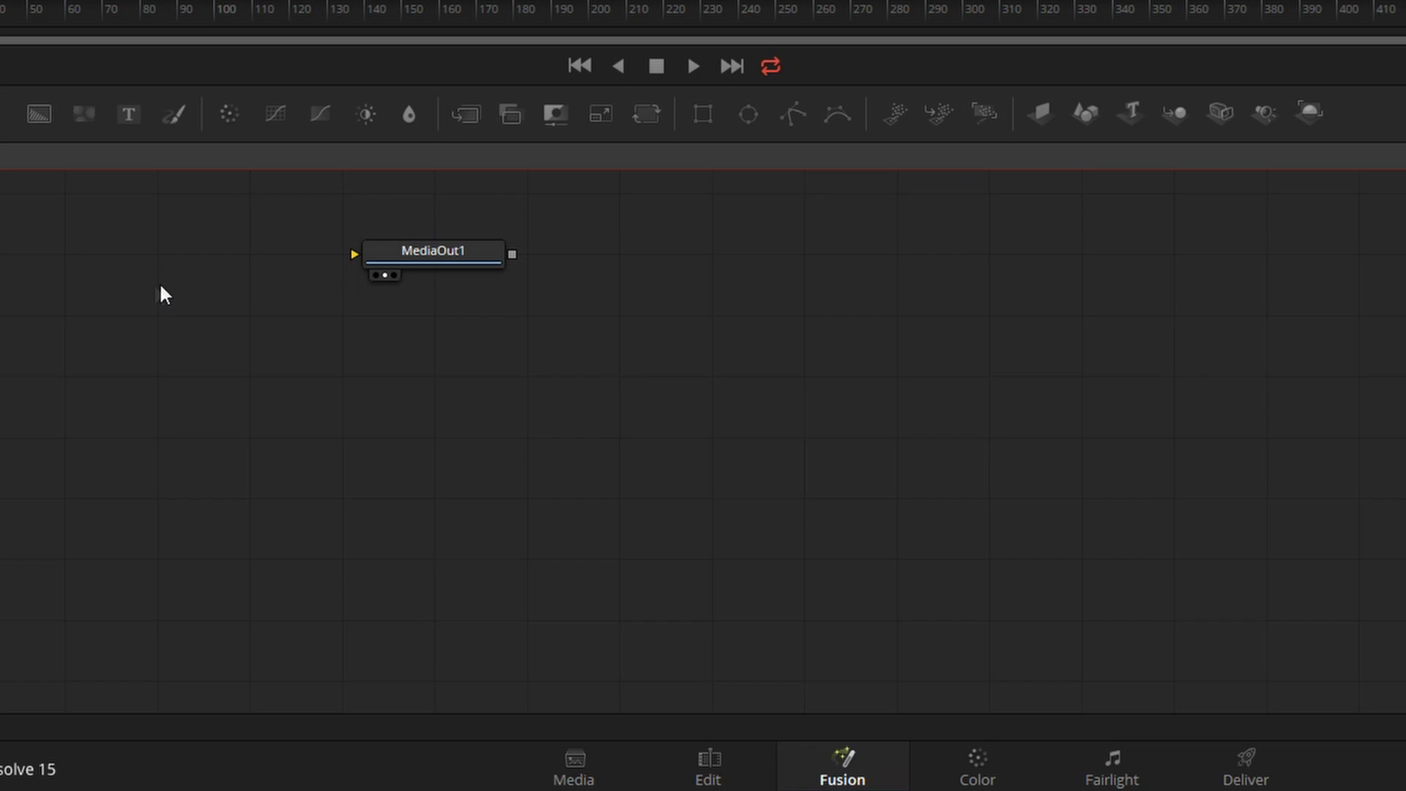
Add pEmitter1 and pRender1 nodes and connect pRender1's output to MediaOut1.
left_click(895, 115)
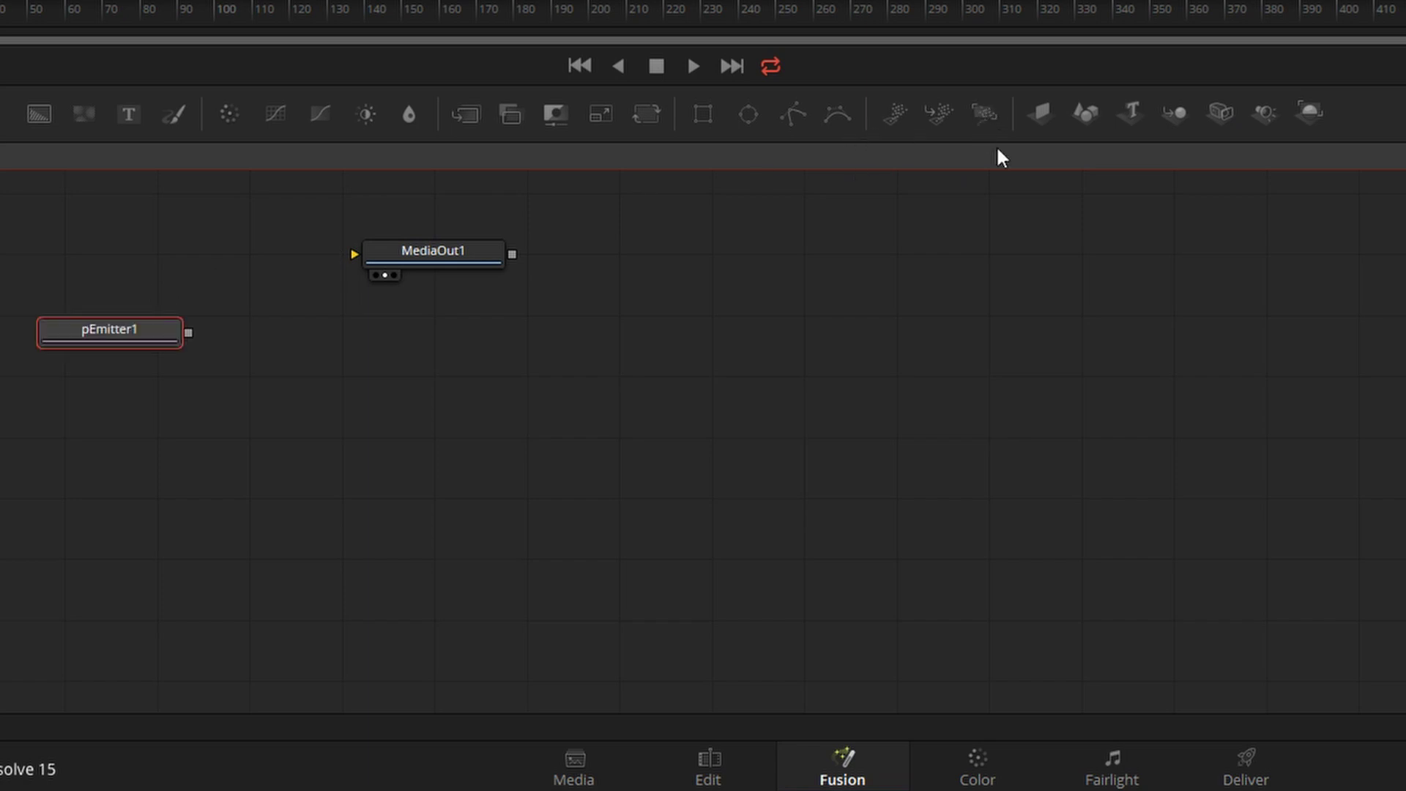
left_click(985, 113)
left_click_drag(374, 333, 477, 258)
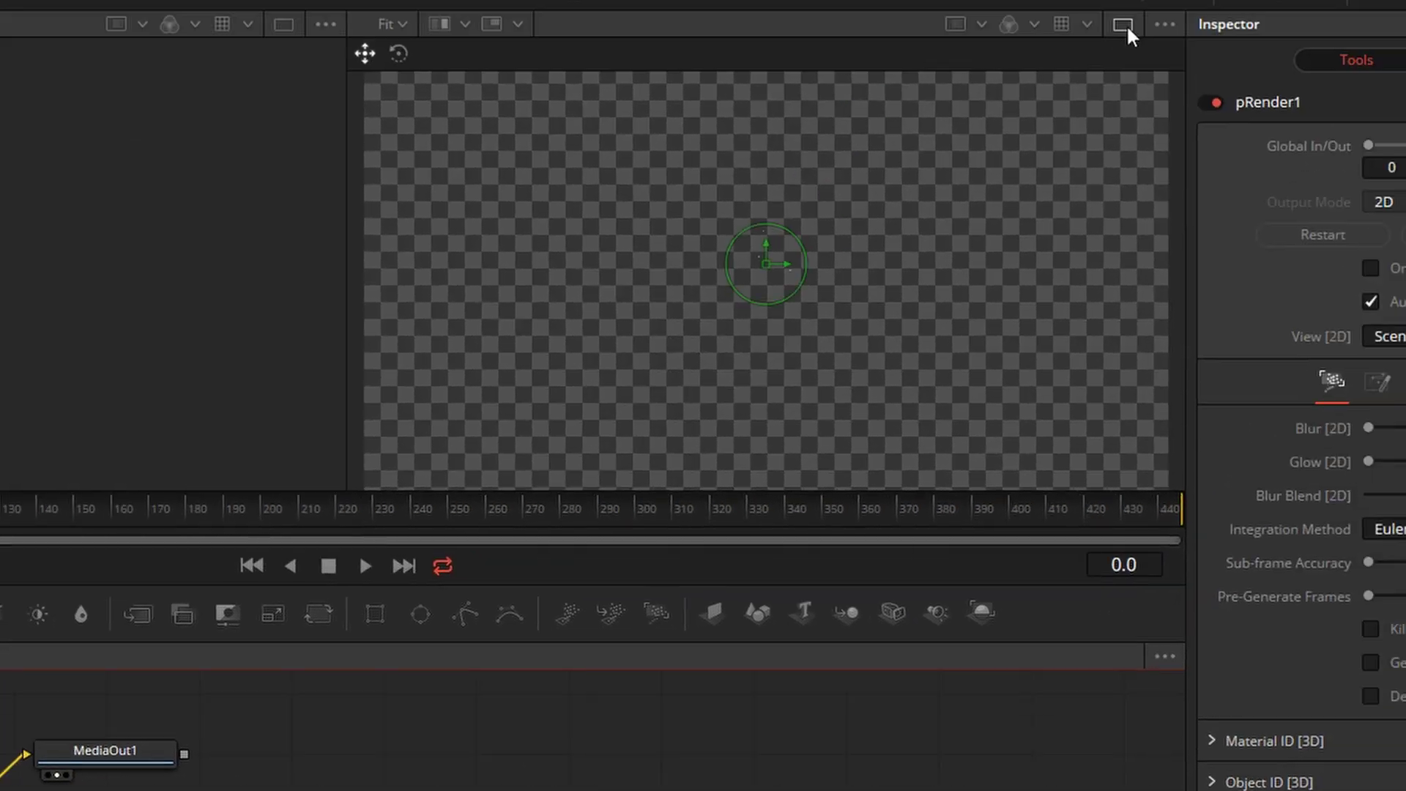
Turn off the viewer's Checker Underlay and play to see particles in a circle.
left_click(1122, 23)
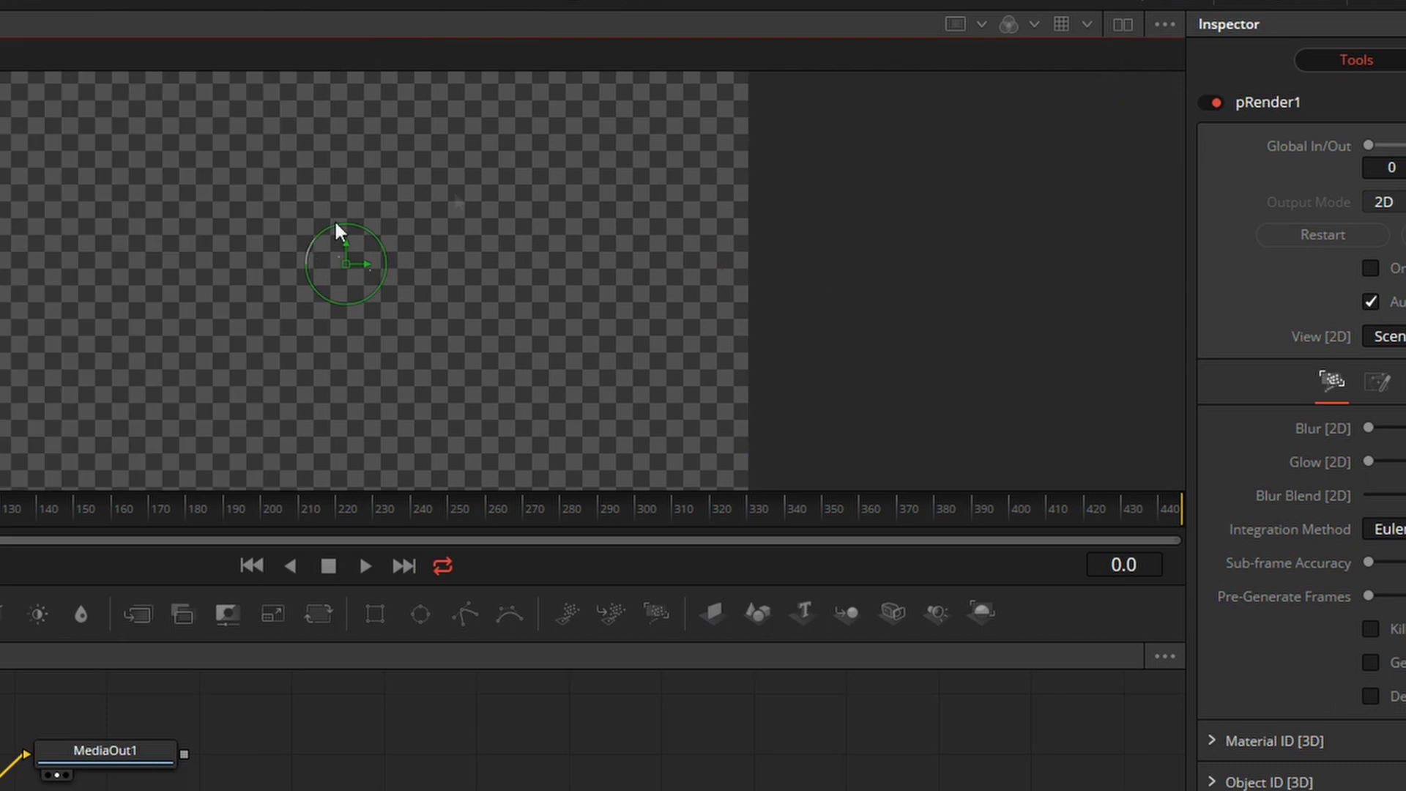
left_click(1165, 23)
left_click(1091, 77)
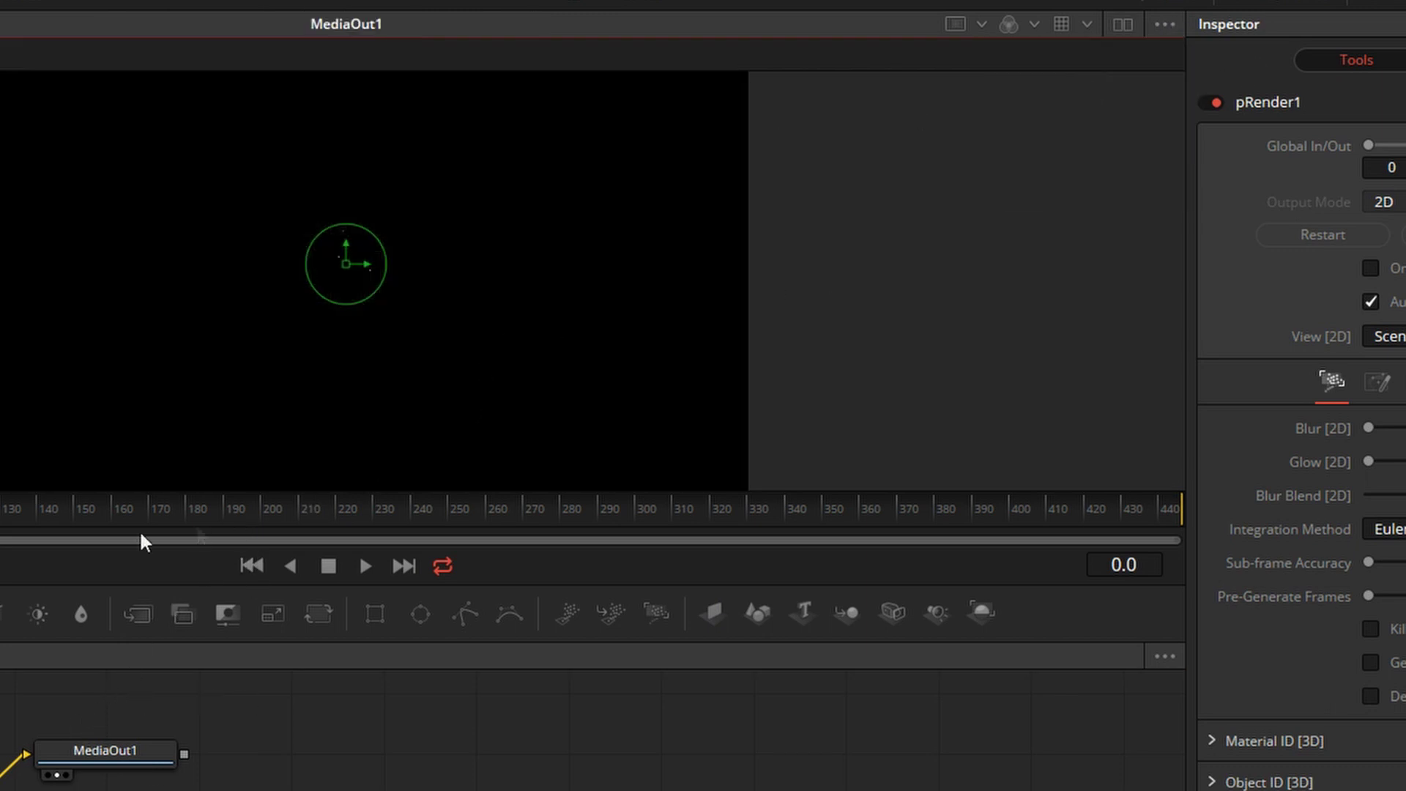
key("space")
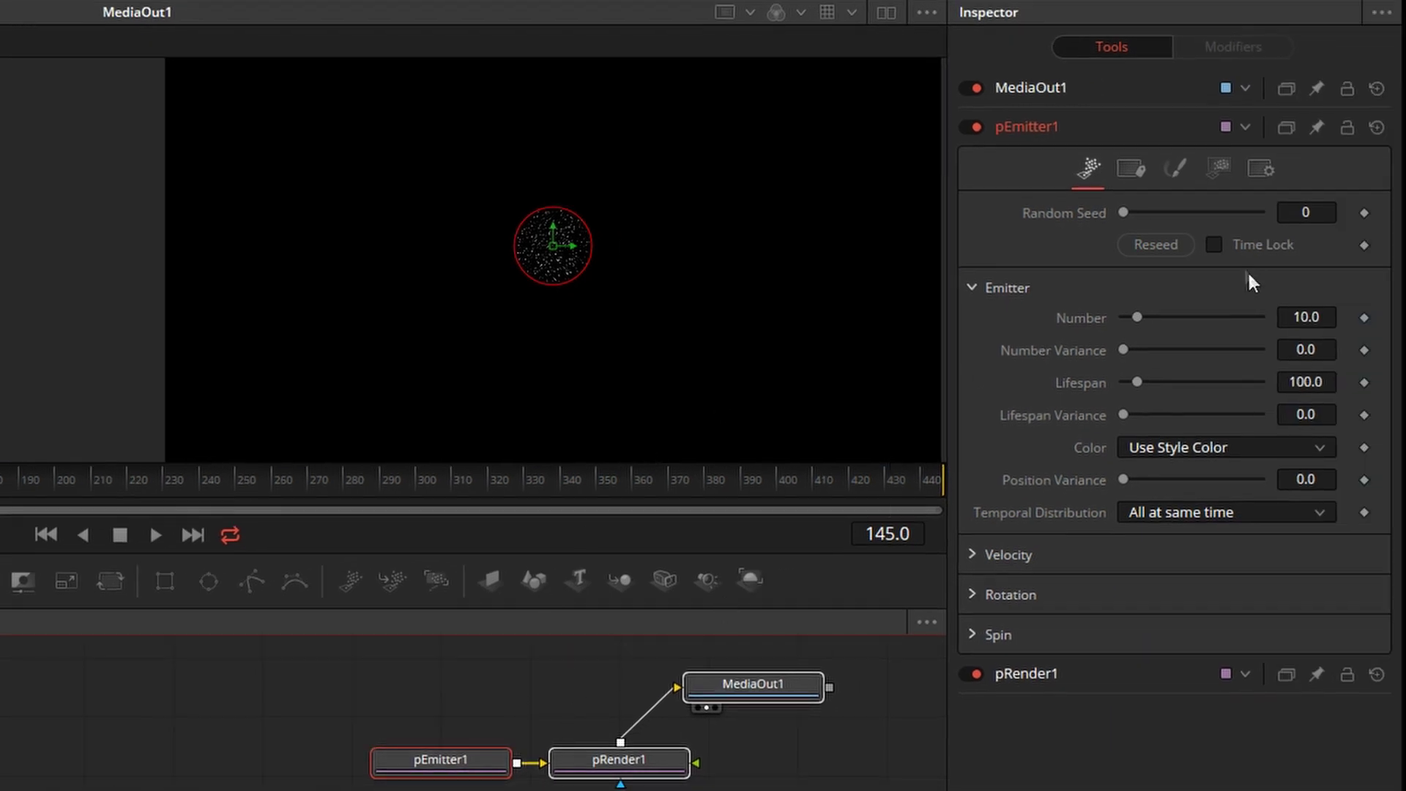
Shrink the emitter region to size 0.016 and move it toward the right of the frame.
left_click(1218, 168)
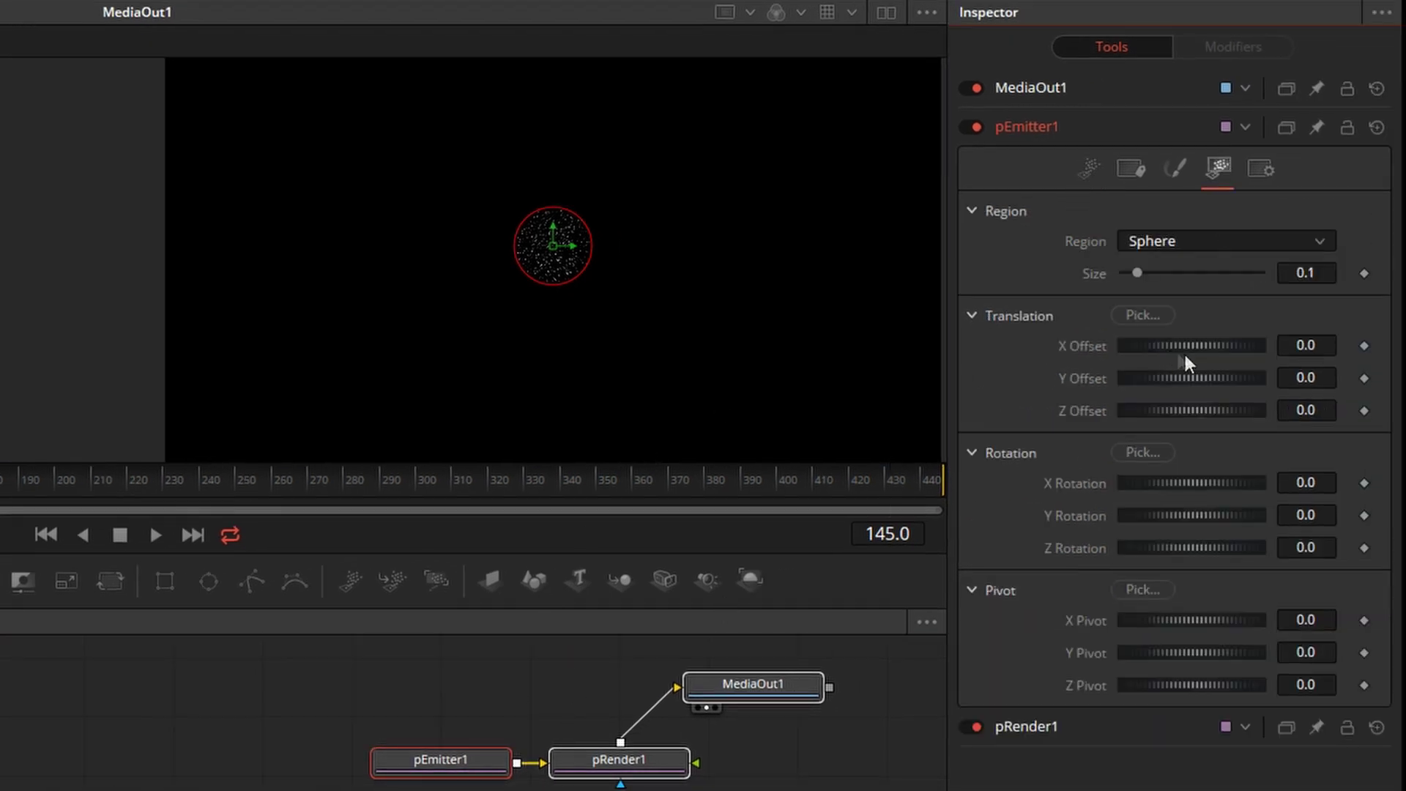
left_click_drag(1139, 274, 1128, 275)
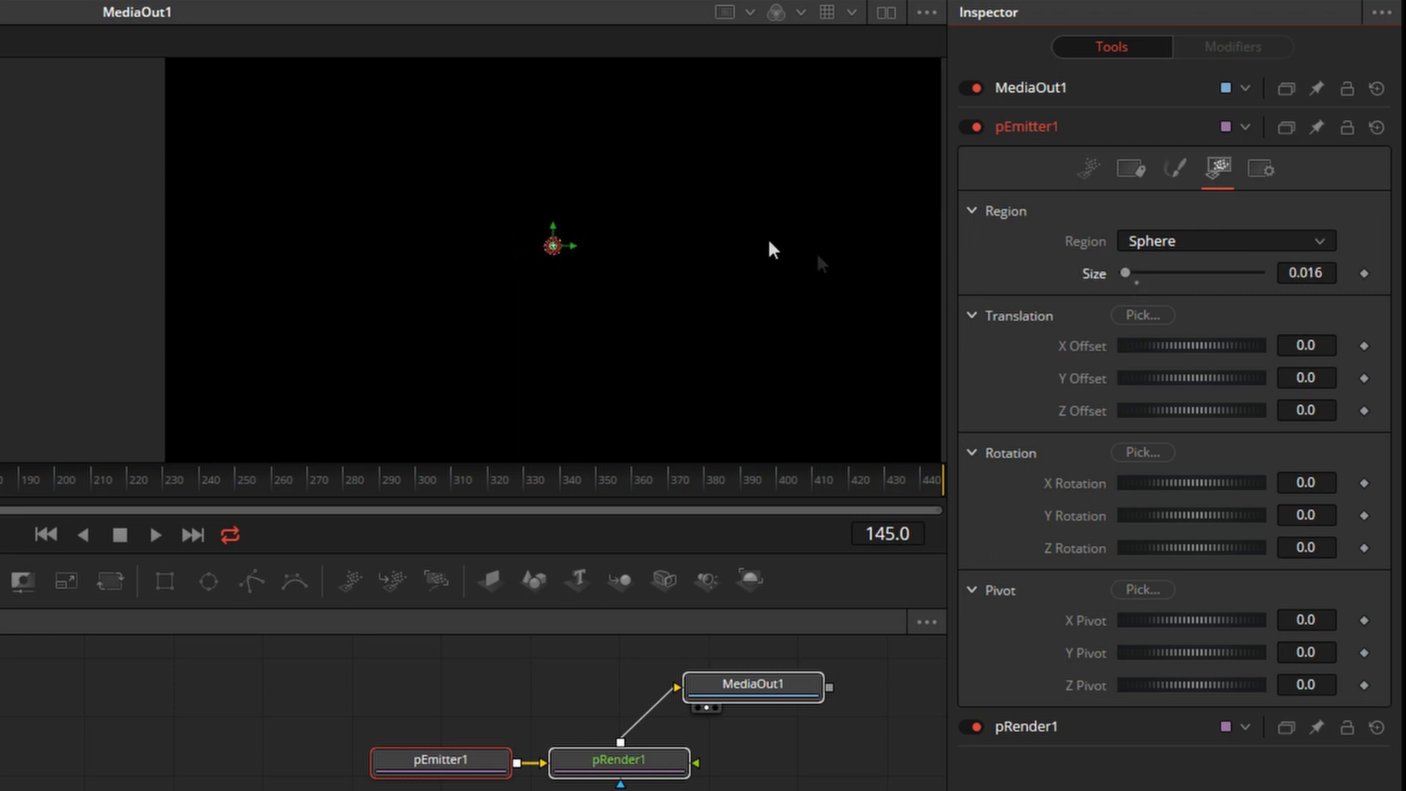
left_click_drag(575, 245, 895, 254)
Set emitter Velocity to 0.06 and Angle to -180, then play the leftward particle stream.
left_click(1089, 174)
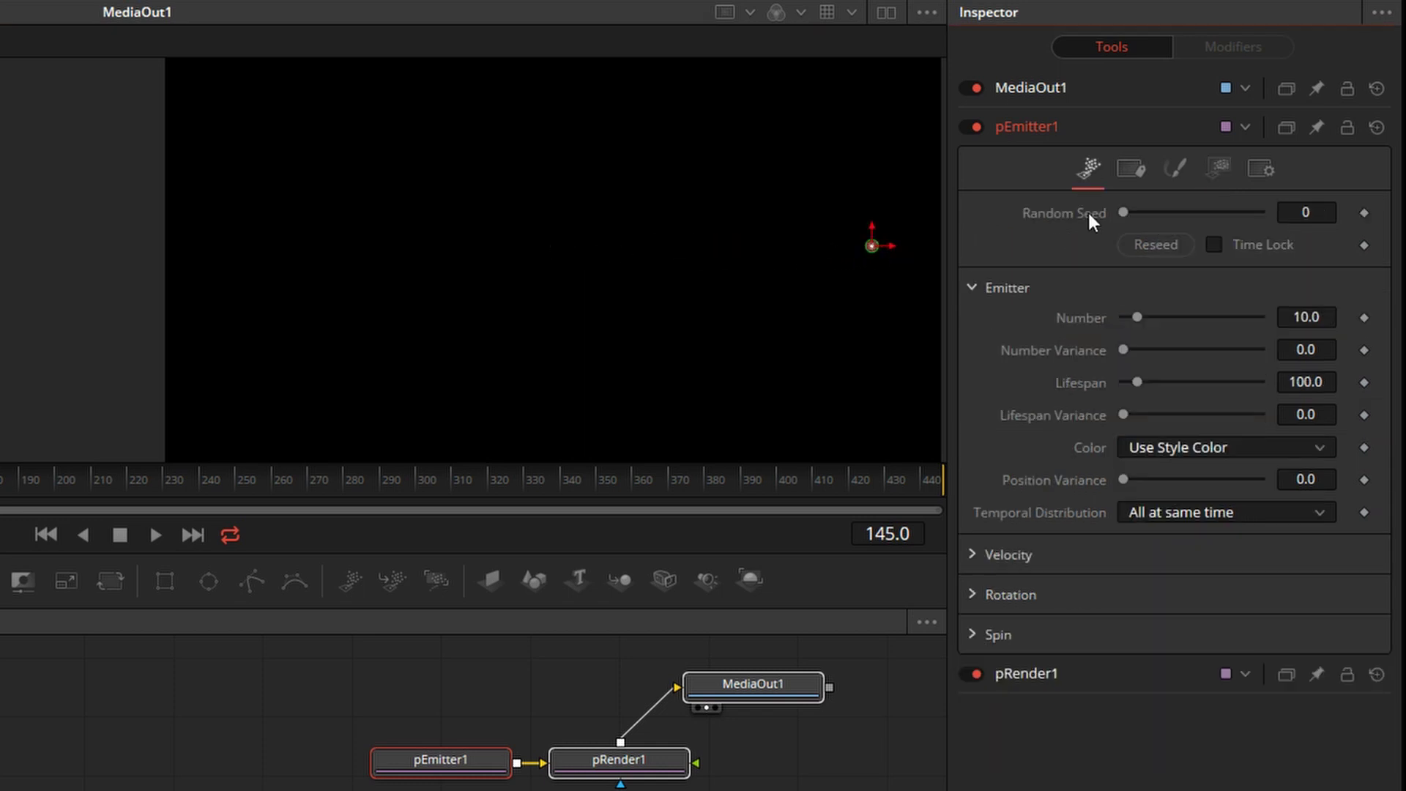
left_click(979, 555)
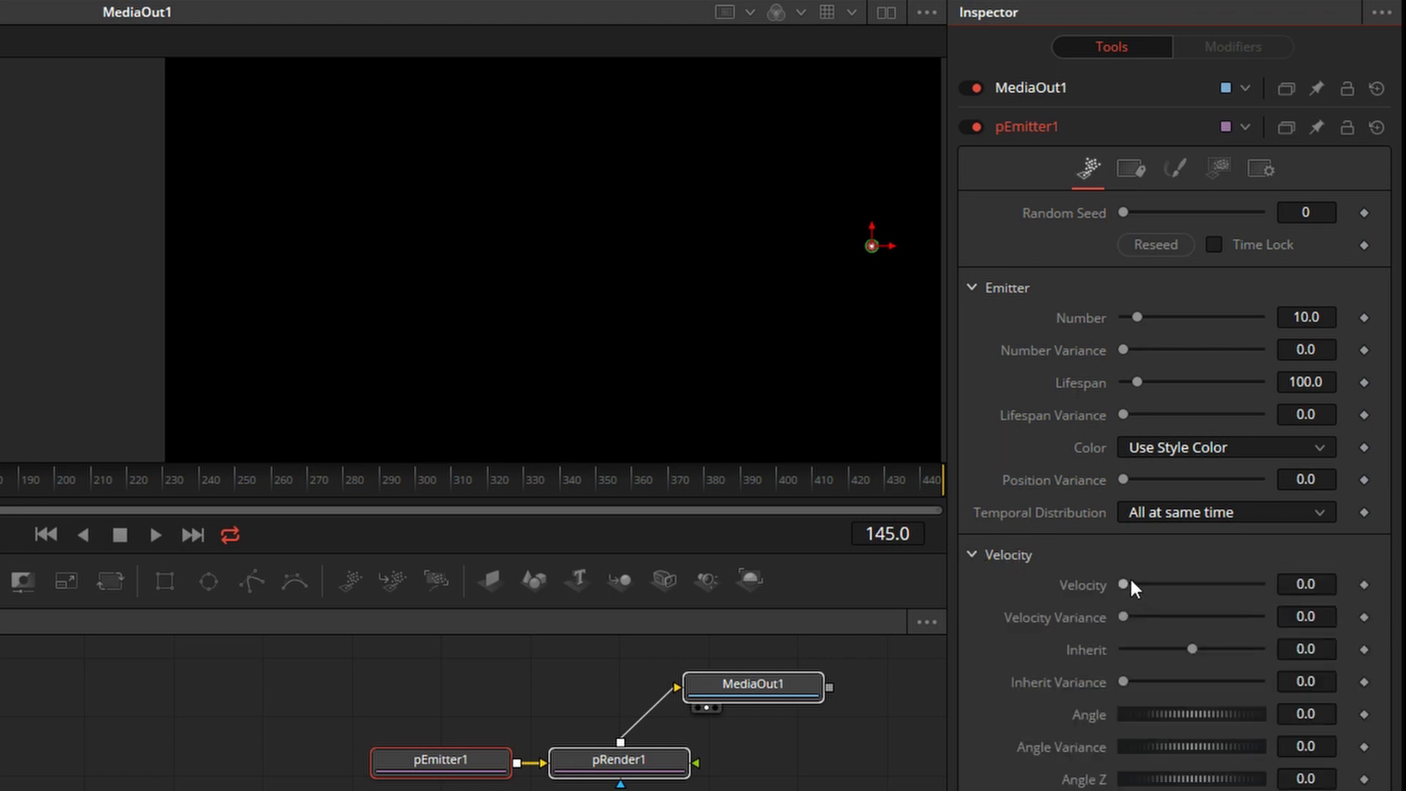
left_click(1307, 584)
type("0.06")
key("Tab")
left_click(1324, 714)
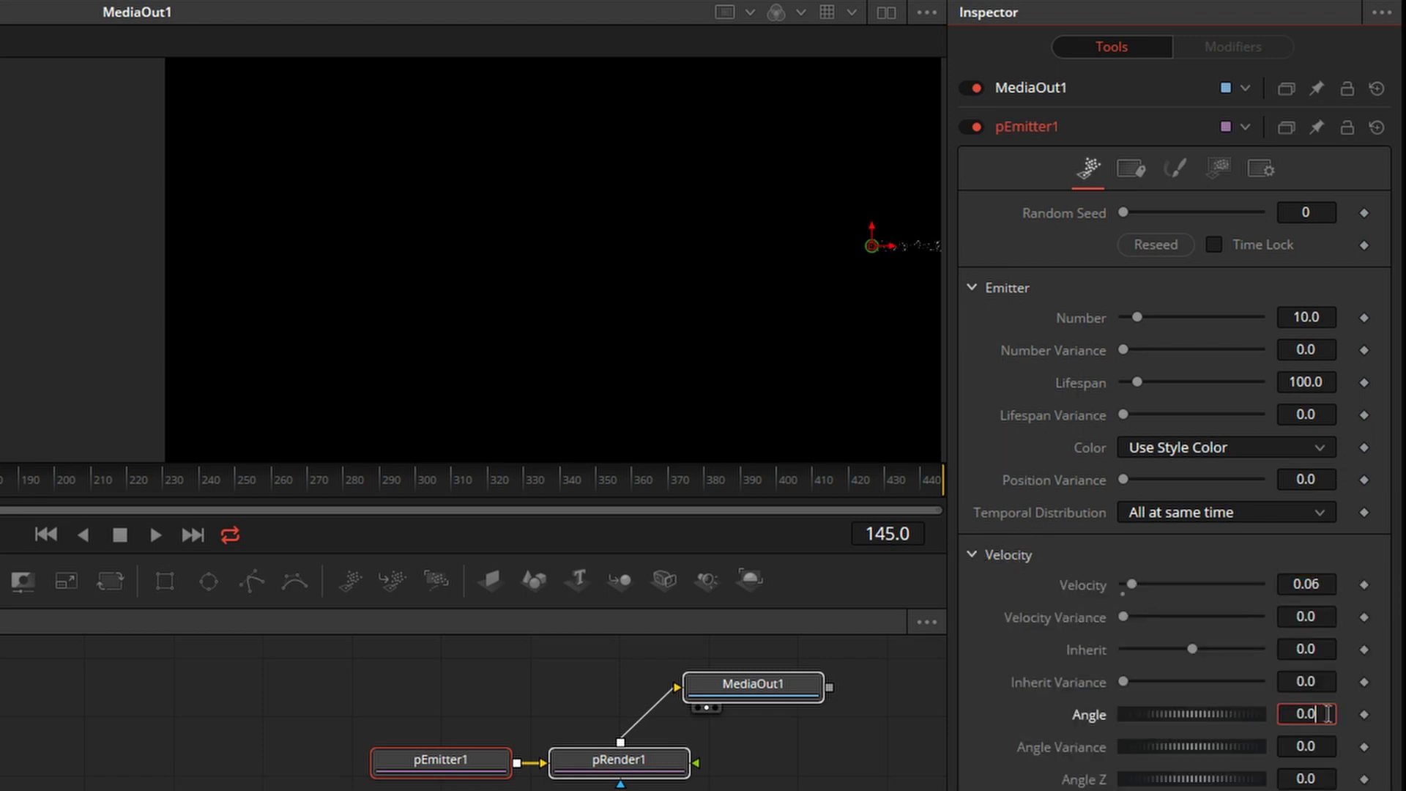
key("BackSpace")
key("BackSpace")
key("BackSpace")
type("-180")
key("Tab")
key("BackSpace")
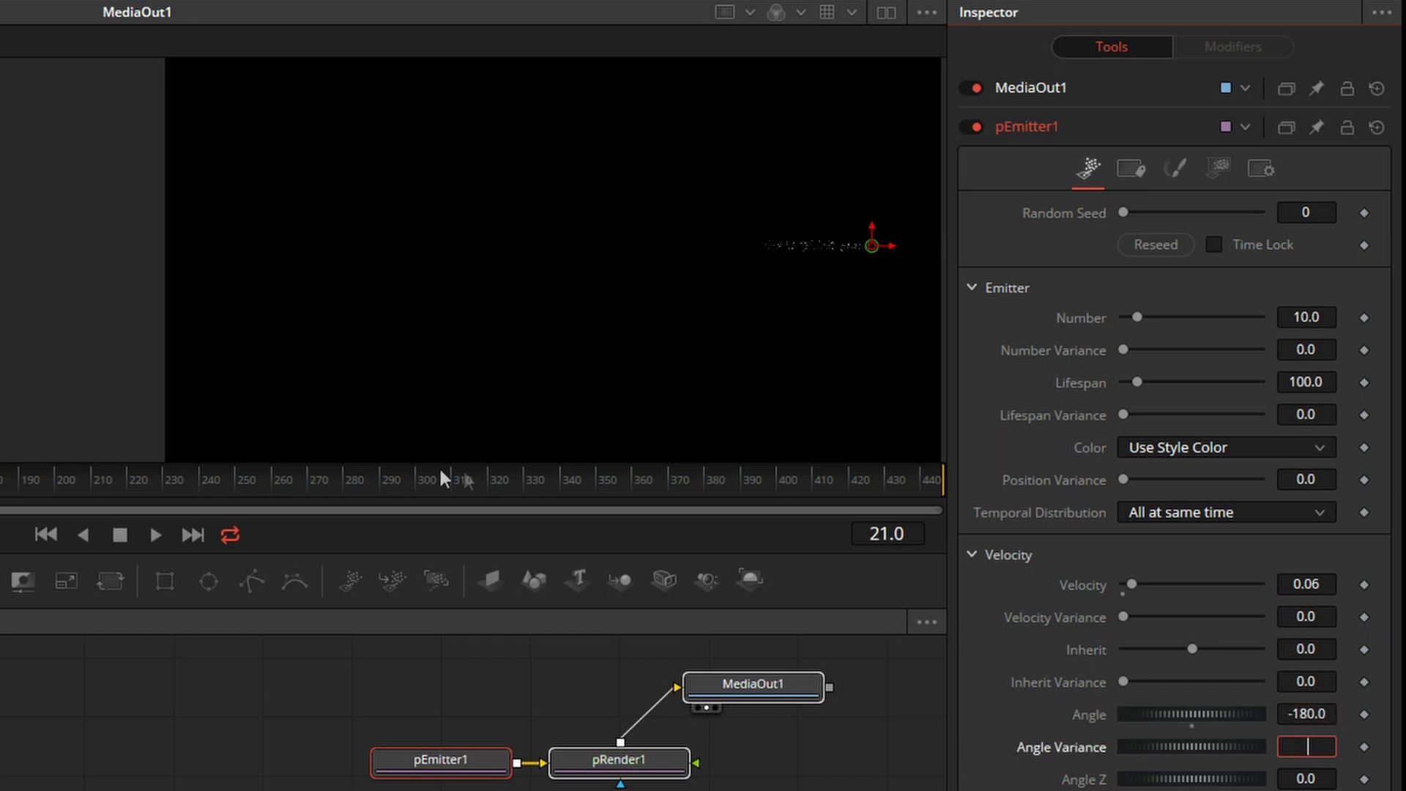
left_click(154, 535)
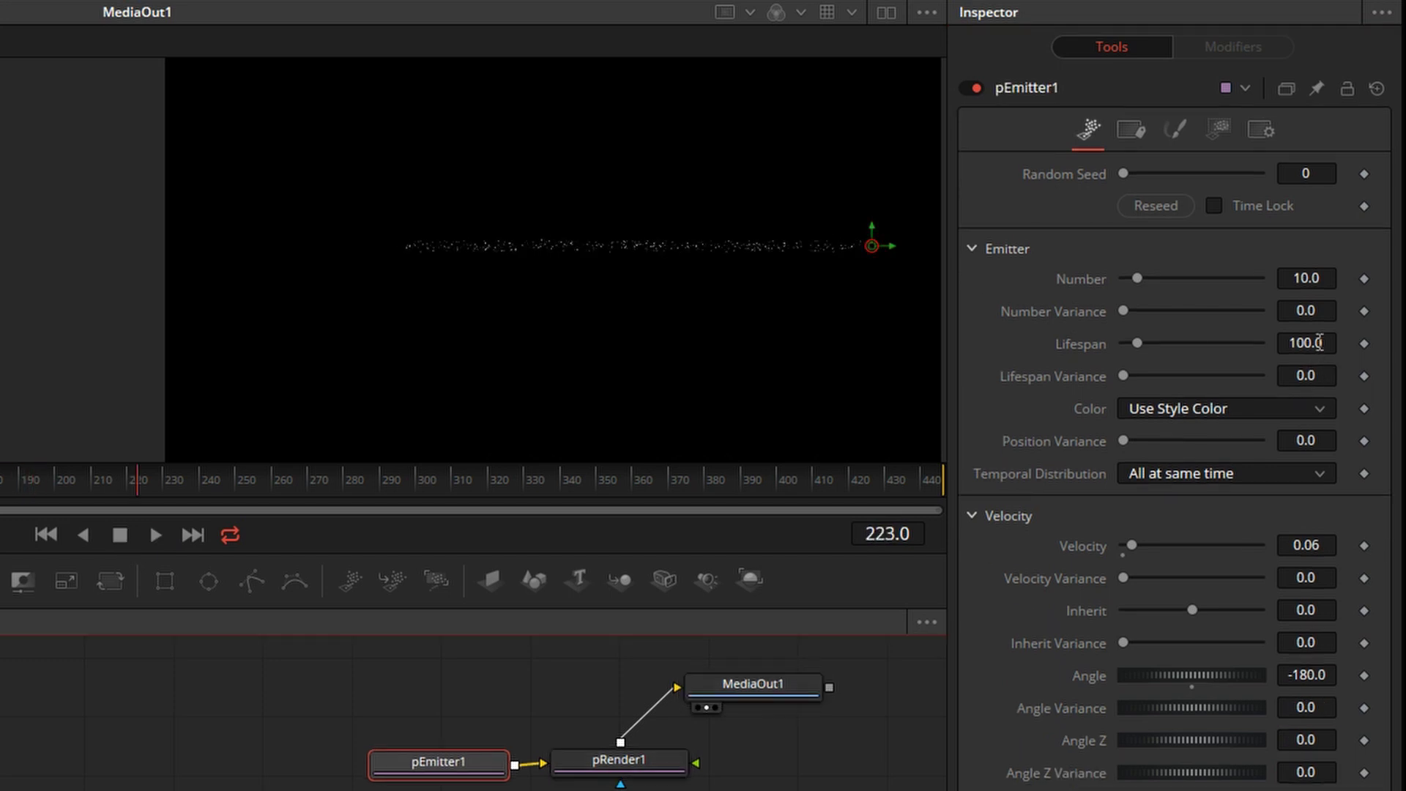
Set particle Lifespan to 150 and Lifespan Variance to 30.
left_click(1319, 342)
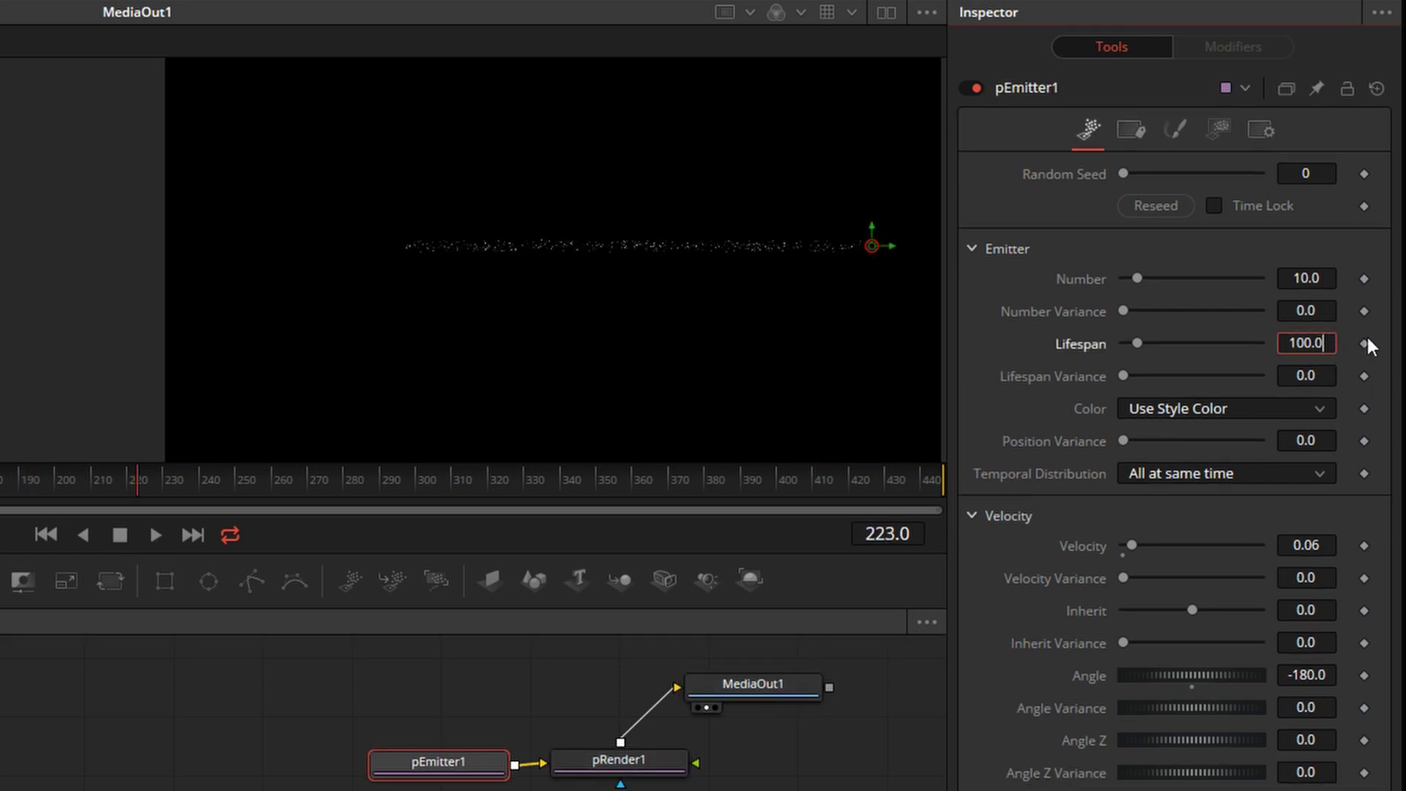
type("150")
key("Tab")
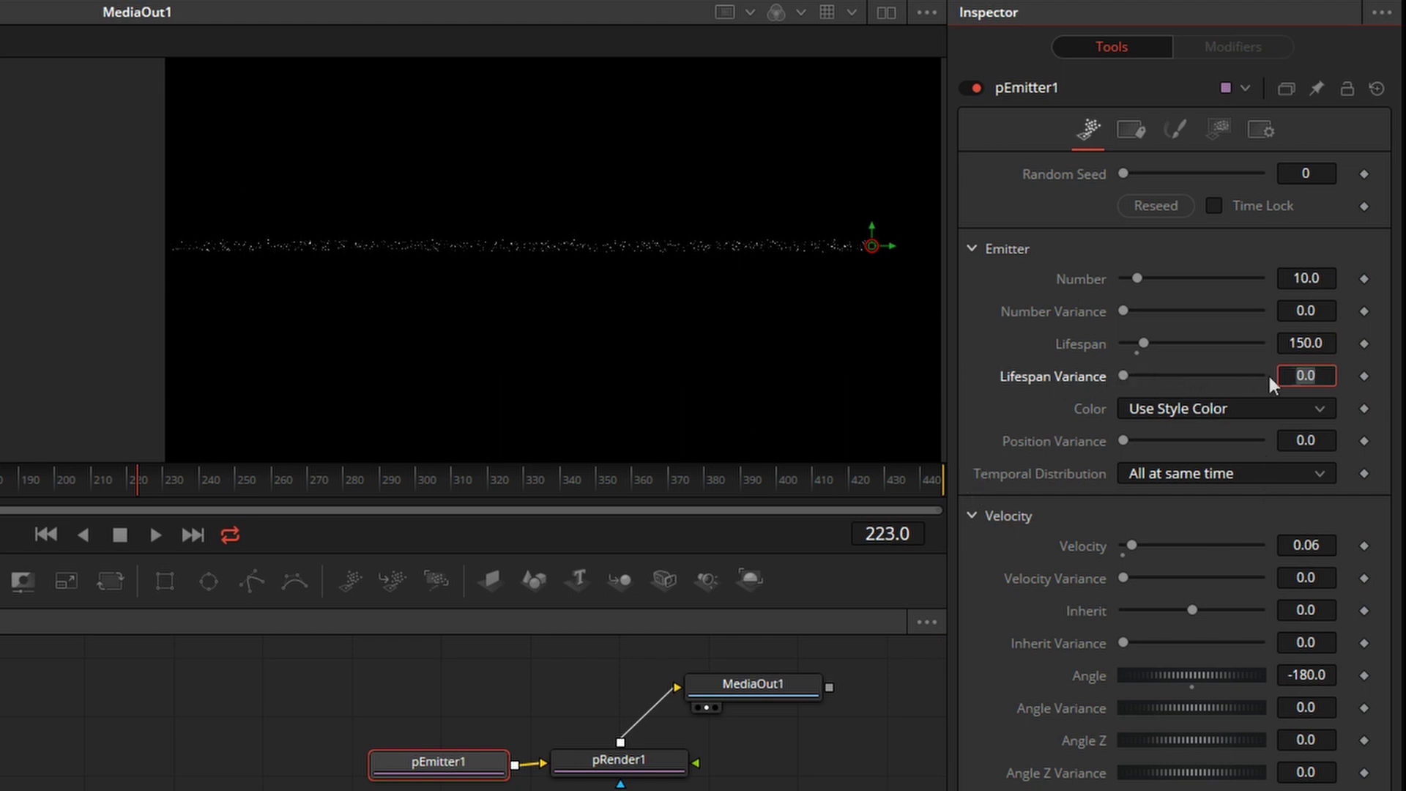
left_click(1325, 377)
key("Tab")
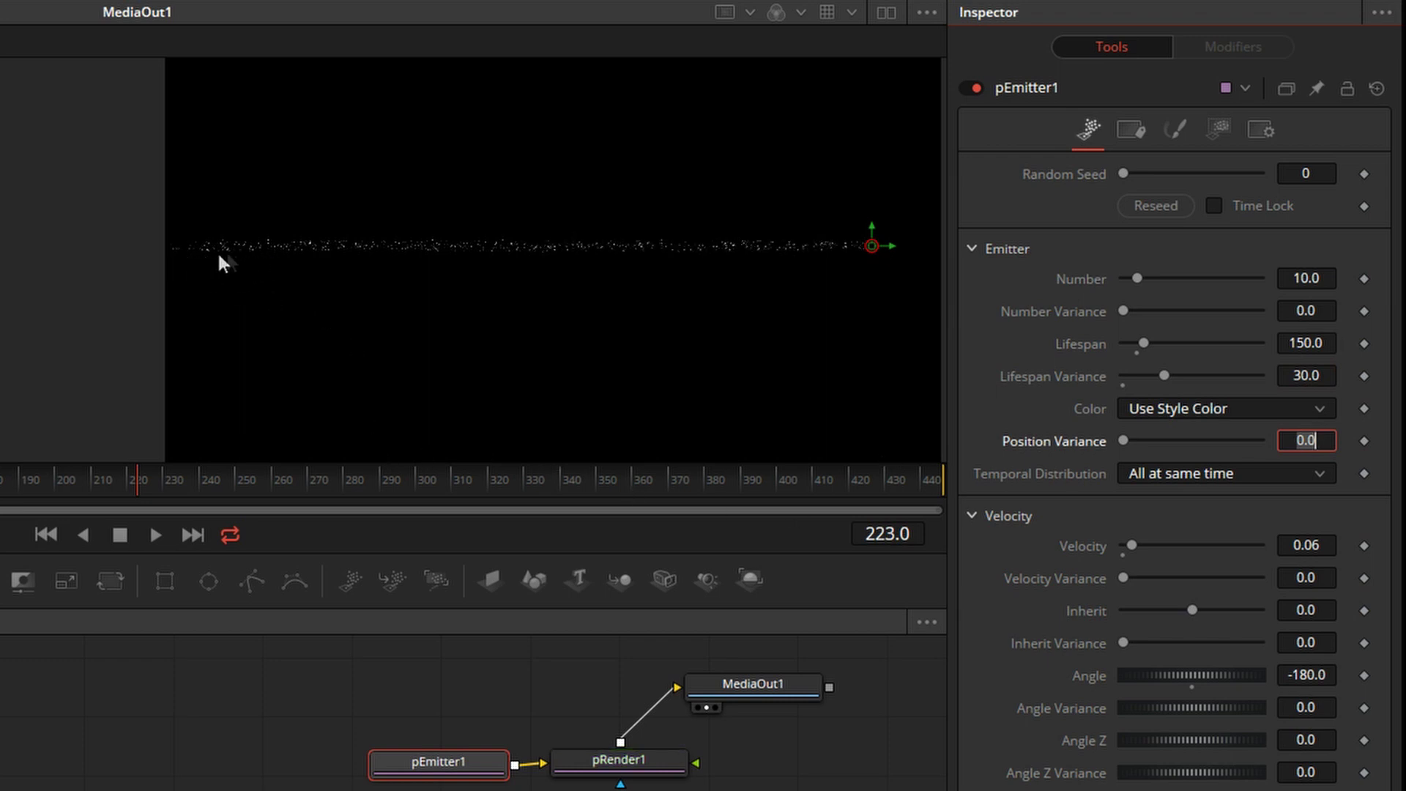
Set Angle Variance to 2.0 and scrub the timeline to check the spread.
left_click(1316, 708)
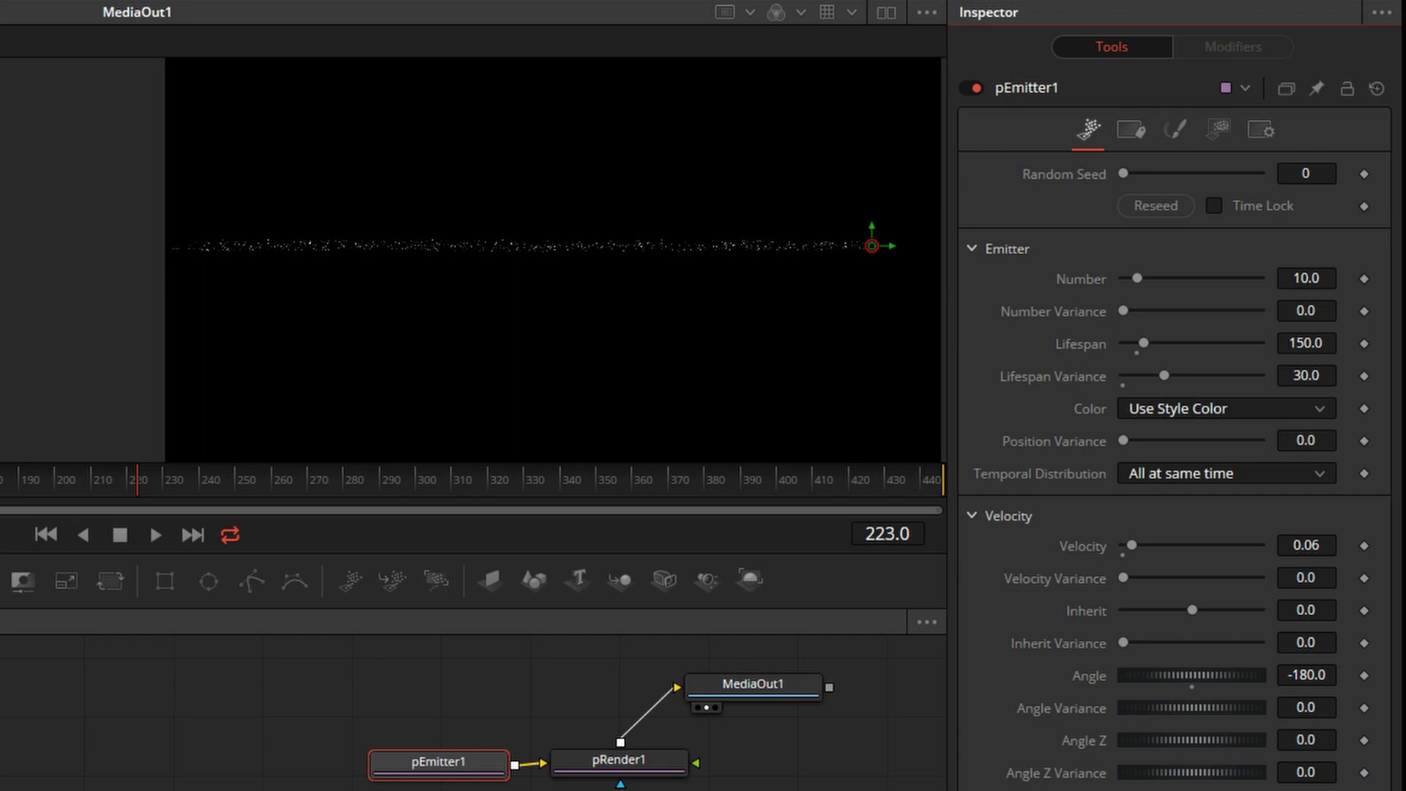
type("0.3")
key("Return")
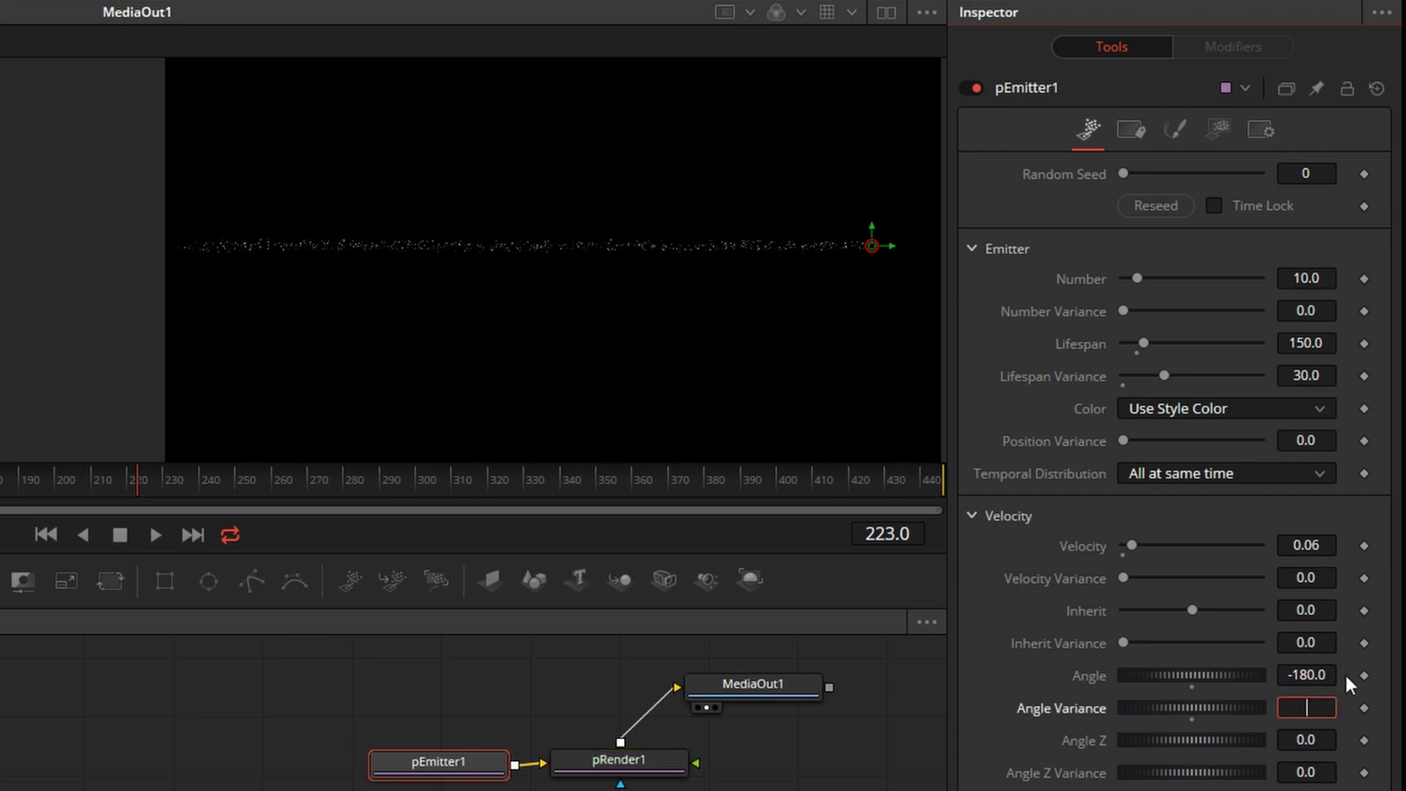
type("2")
key("Tab")
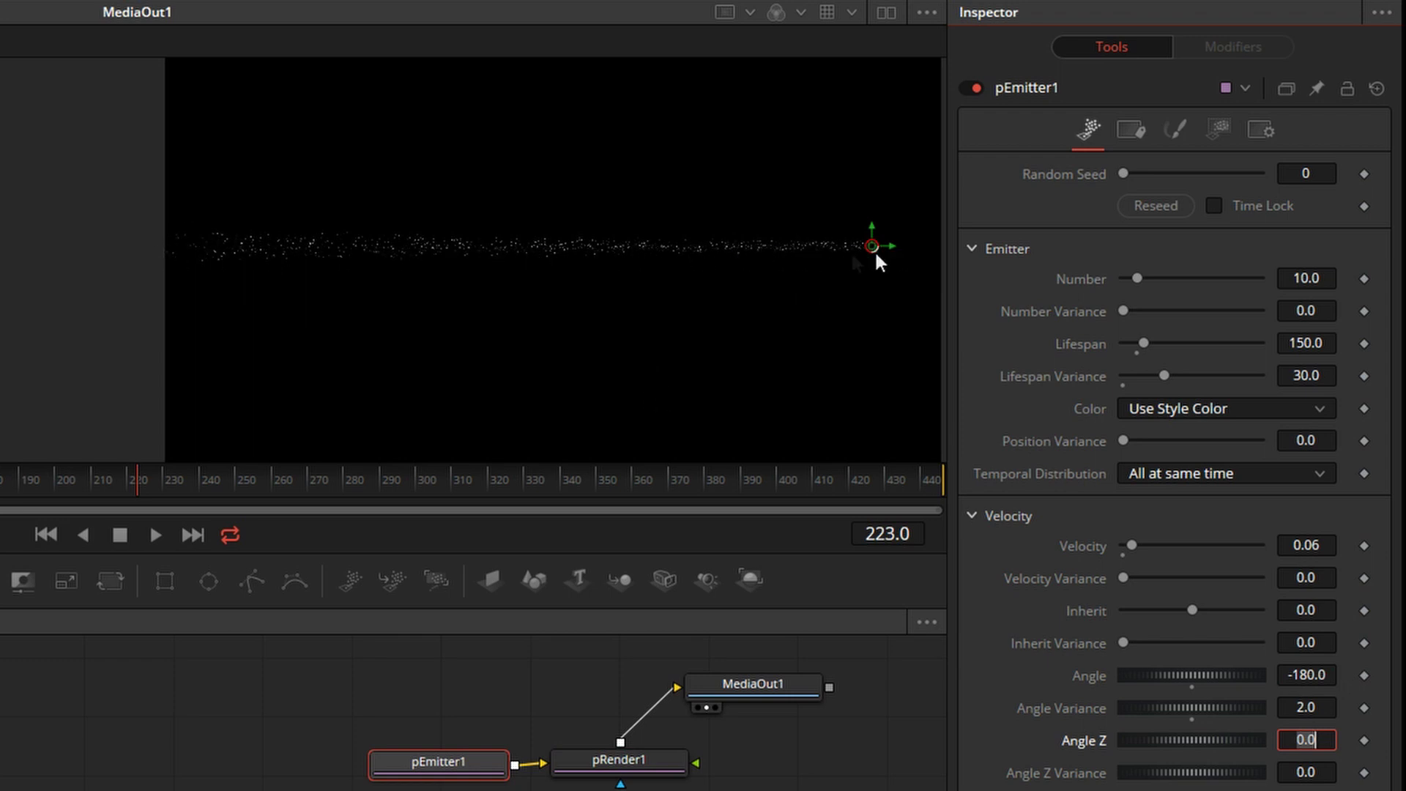
left_click_drag(28, 487, 212, 487)
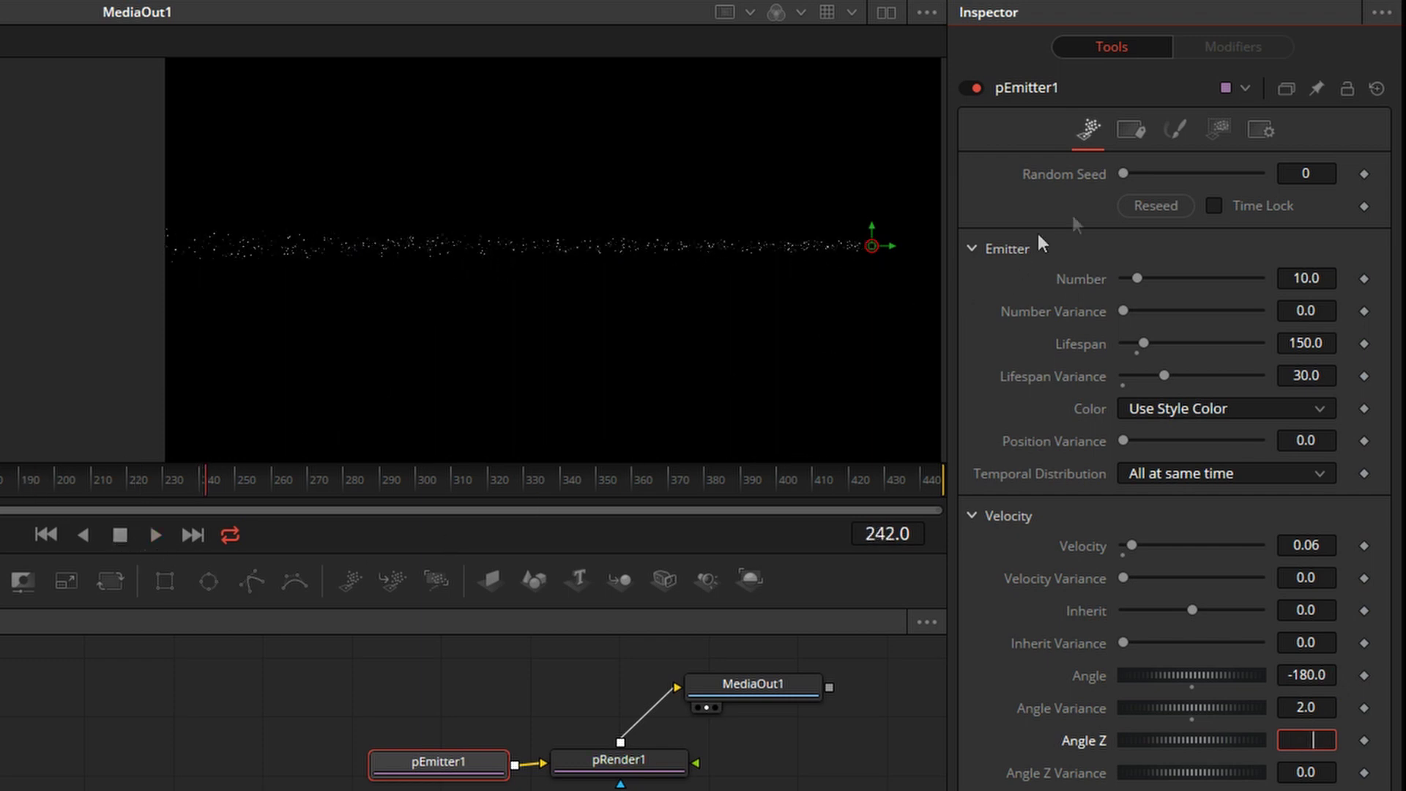
Change the particle Style to Blob and colour them saturated green.
left_click(1175, 130)
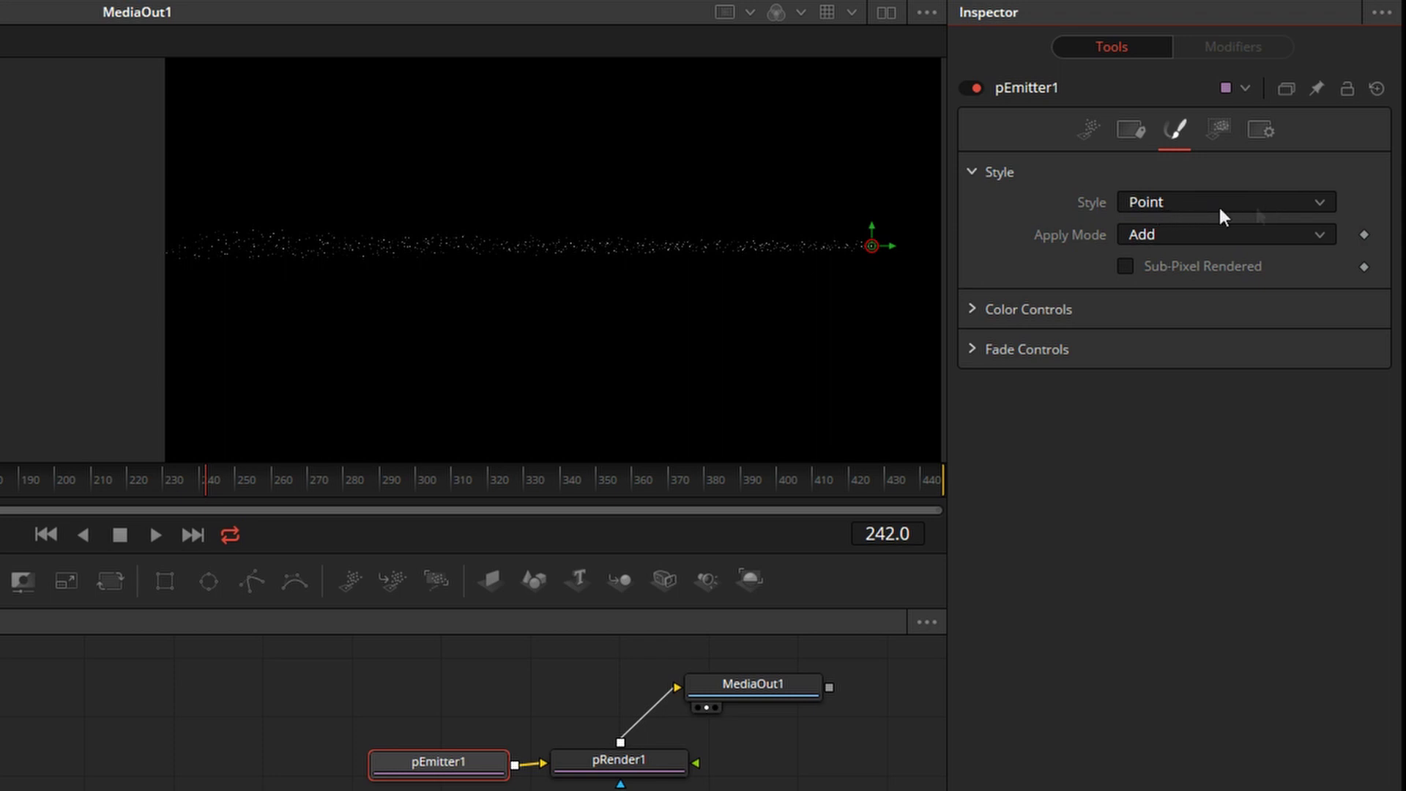
left_click(1317, 207)
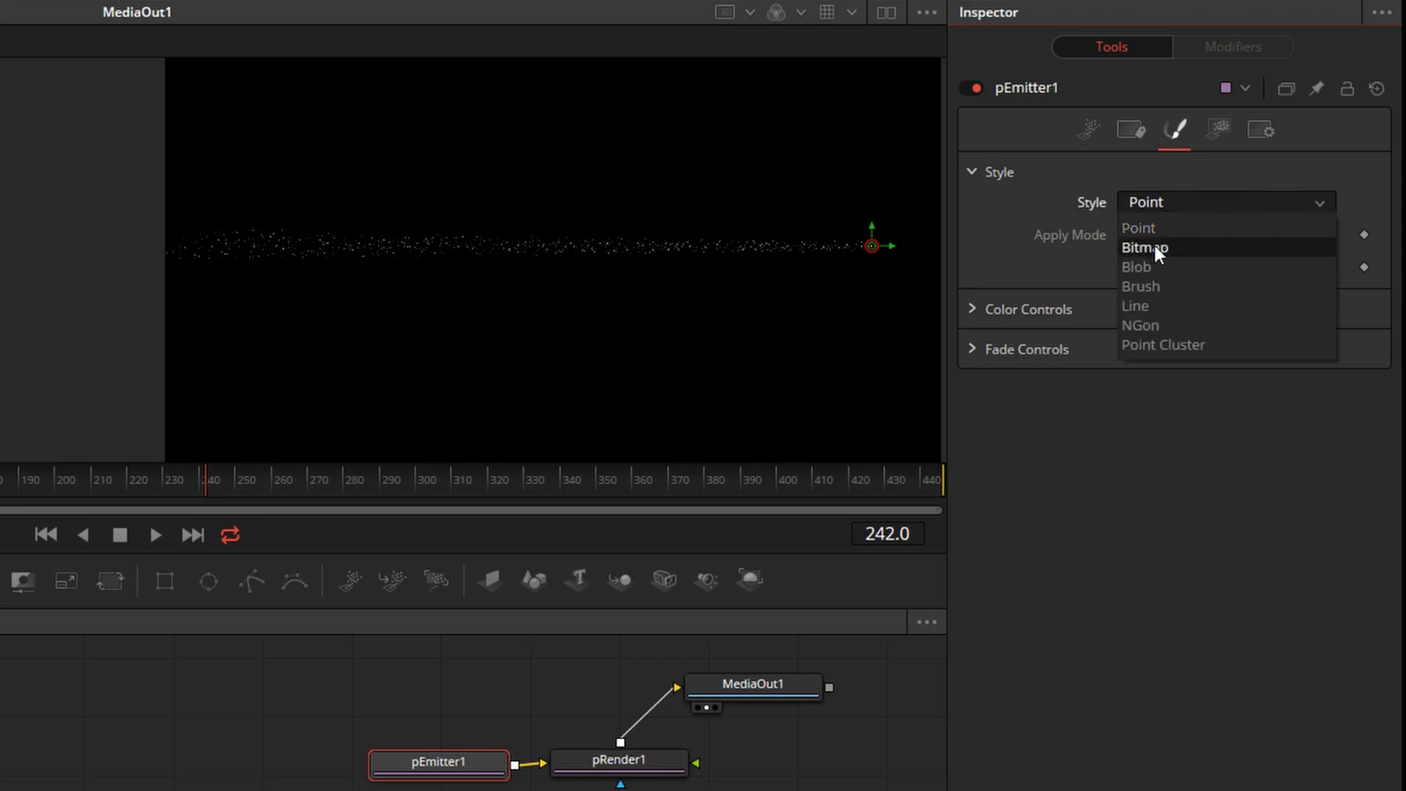
left_click(1146, 266)
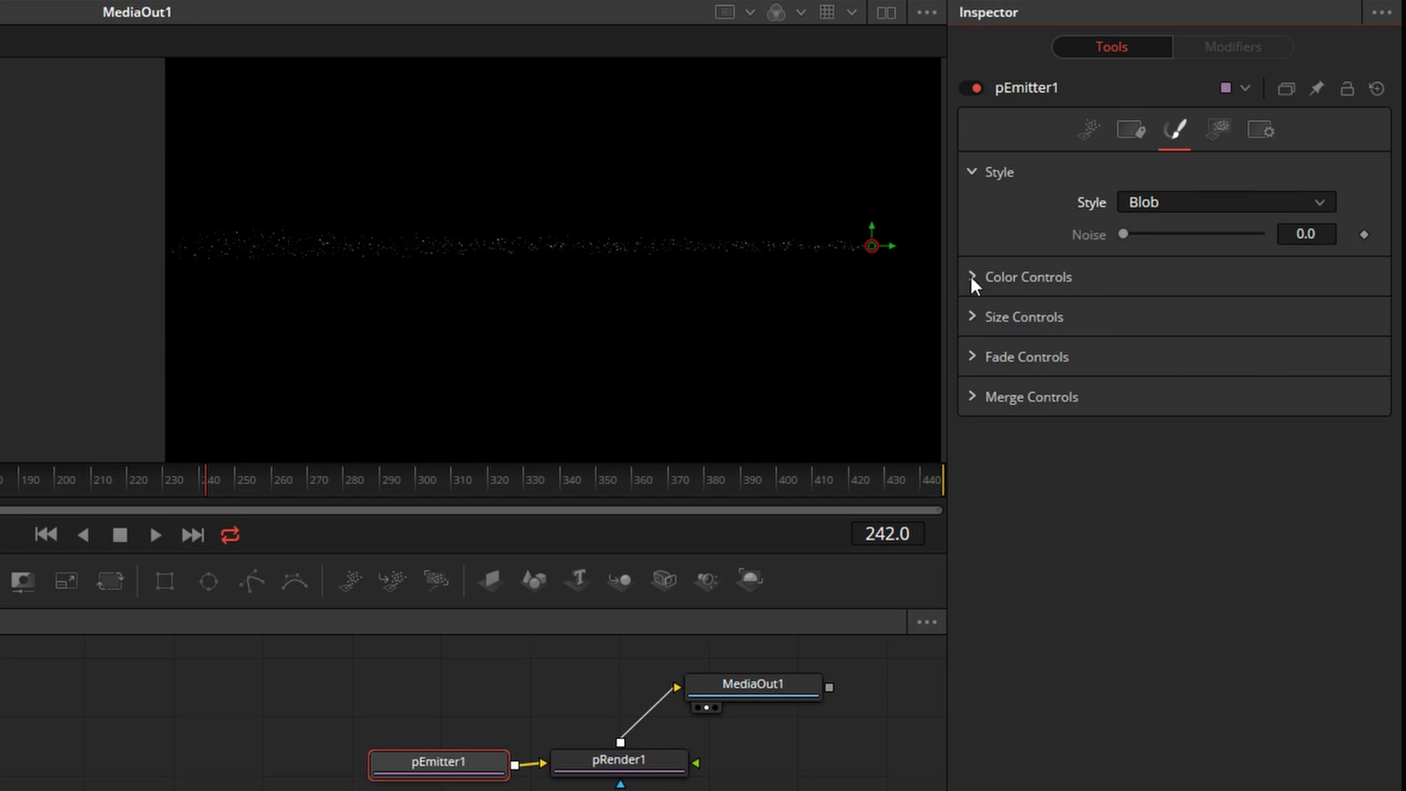
left_click(972, 276)
left_click(1311, 372)
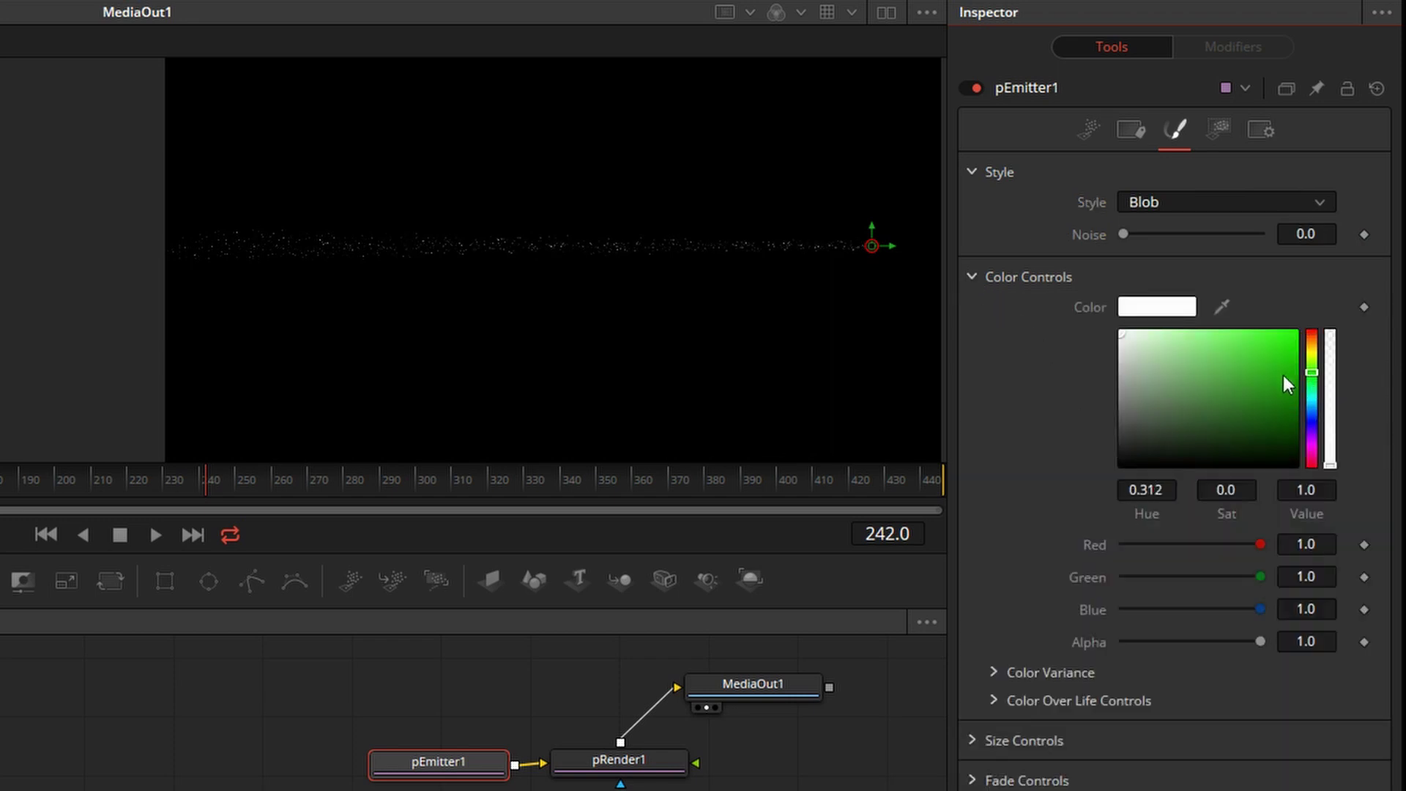
left_click_drag(1283, 375, 1290, 352)
Raise particle Size to about 0.29 and drag the Size Over Life curve downward.
left_click(973, 740)
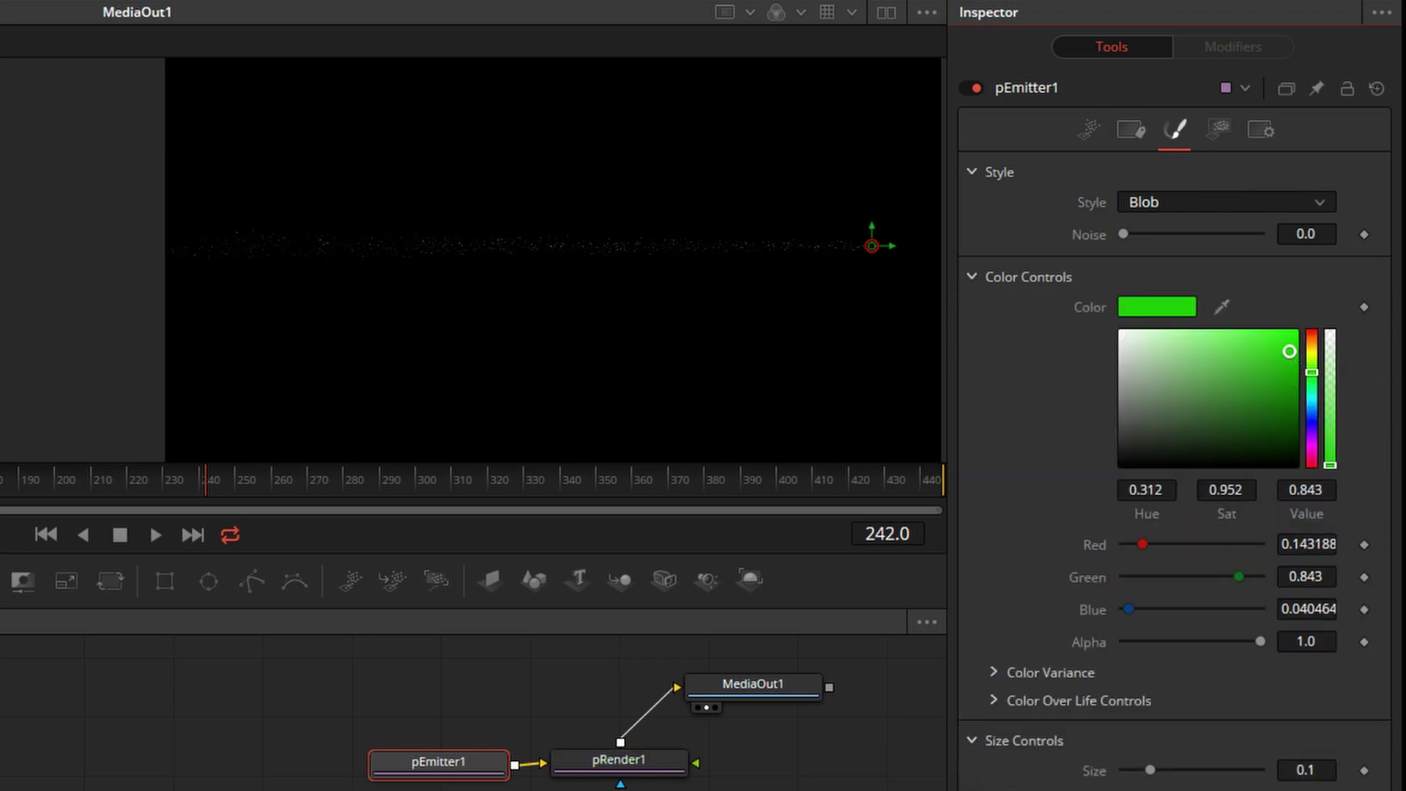
left_click(1152, 769)
left_click_drag(1167, 769, 1216, 768)
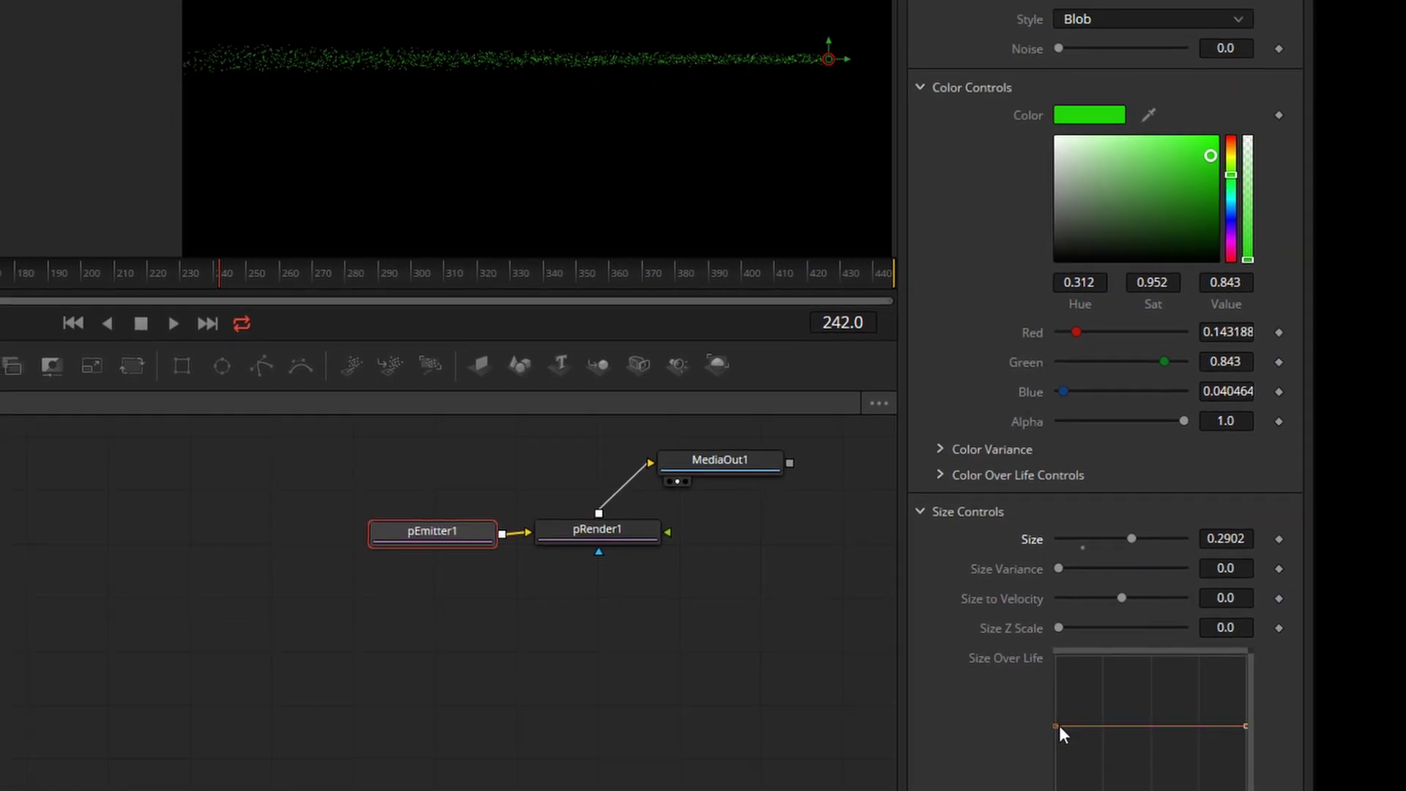
left_click_drag(1057, 726, 1057, 674)
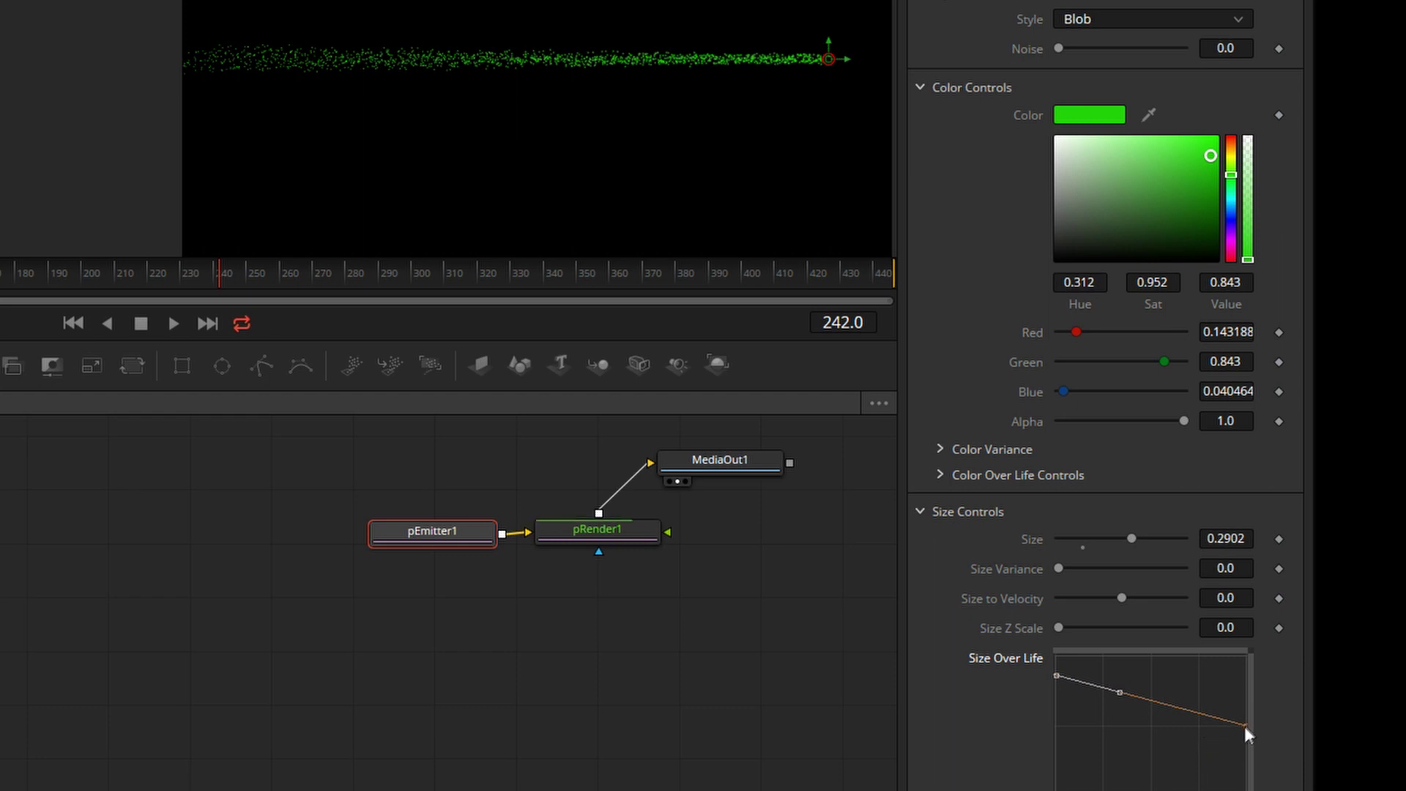
left_click_drag(1245, 725, 1241, 760)
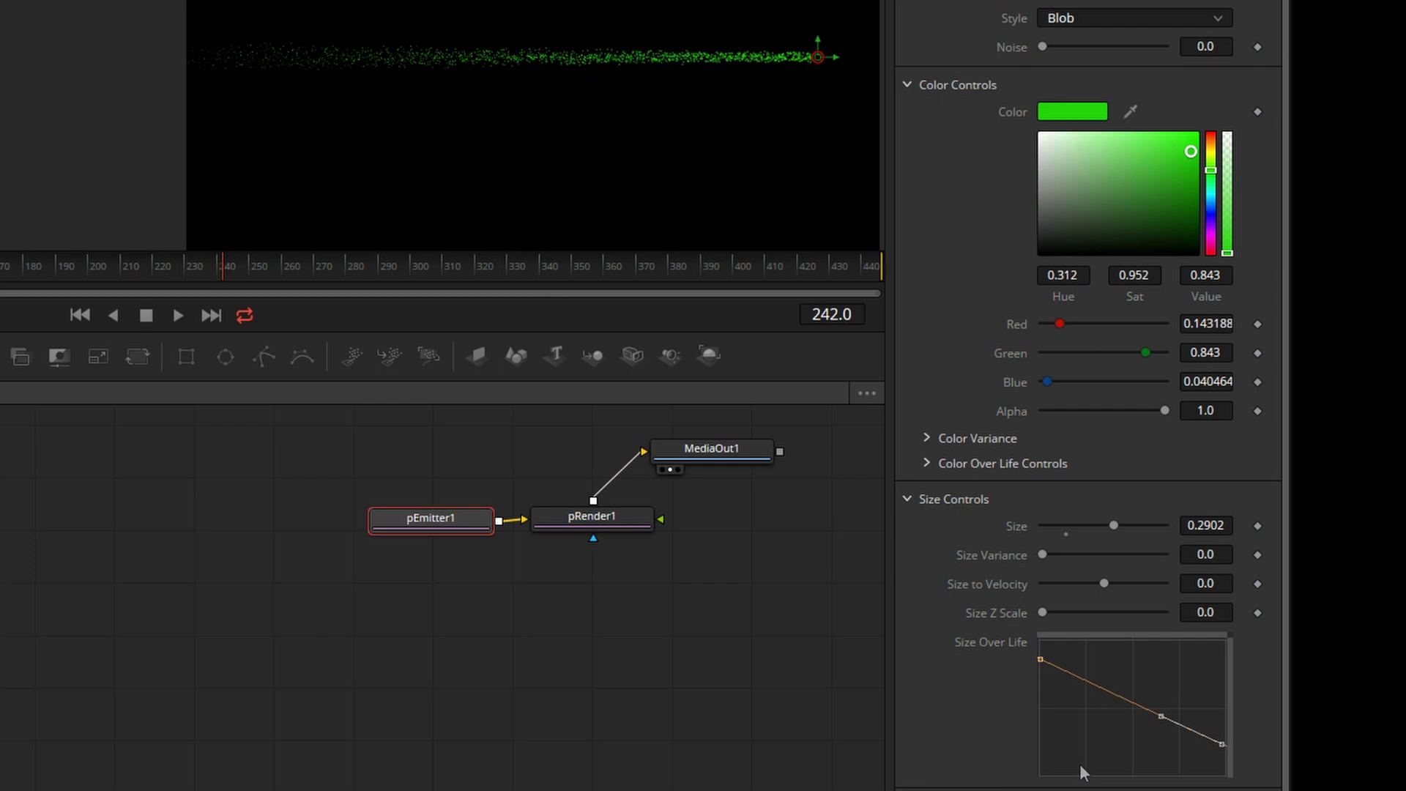
Set Fade Out to 0.7 and play to preview the dimming trail.
type("0.7")
key("Return")
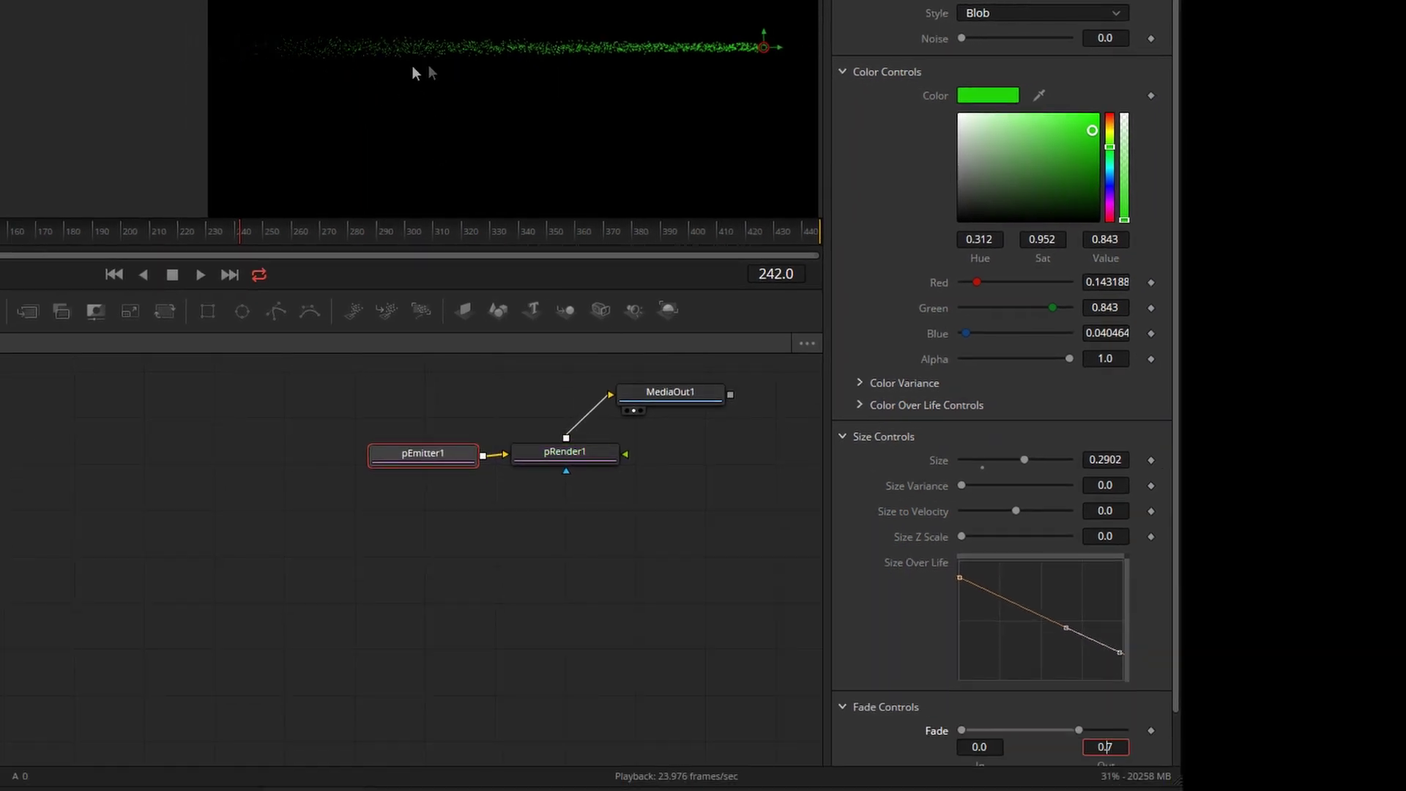
left_click(200, 274)
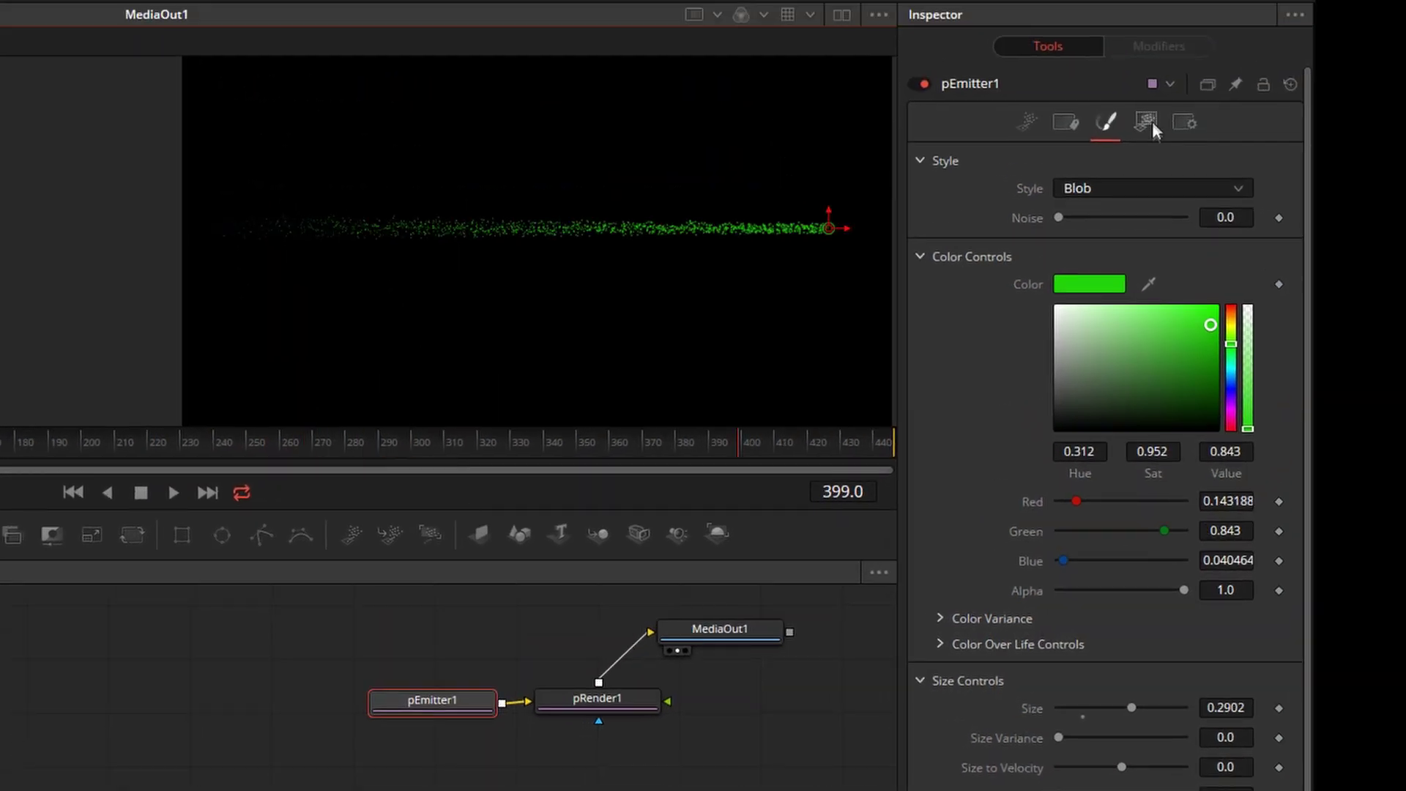
In pEmitter1's Region settings, try raising the emitter, then reset Y Offset to 0.0.
left_click(1148, 129)
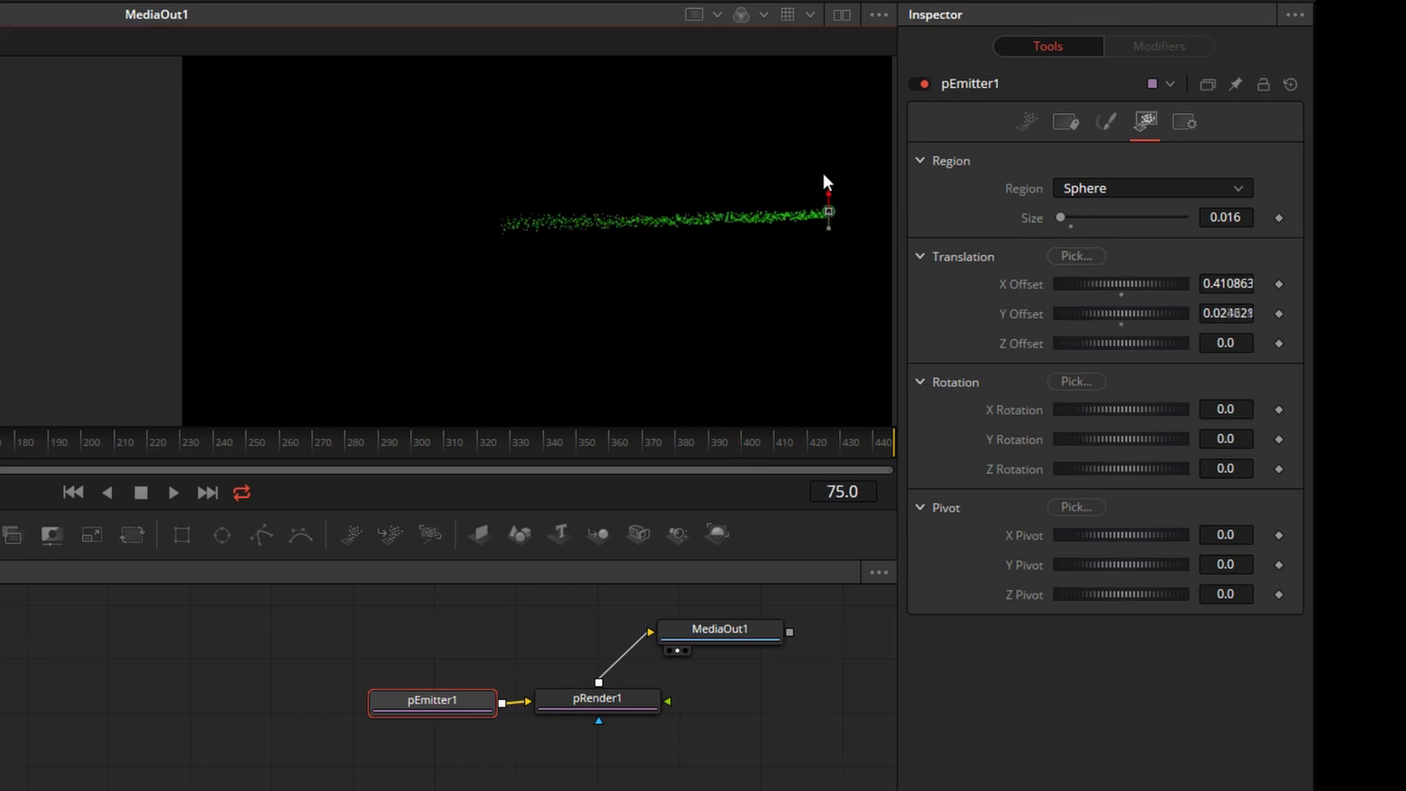
mouse_move(825, 182)
left_mouse_down()
mouse_move(822, 147)
mouse_move(838, 261)
mouse_move(820, 144)
mouse_move(838, 261)
mouse_move(824, 178)
left_mouse_up()
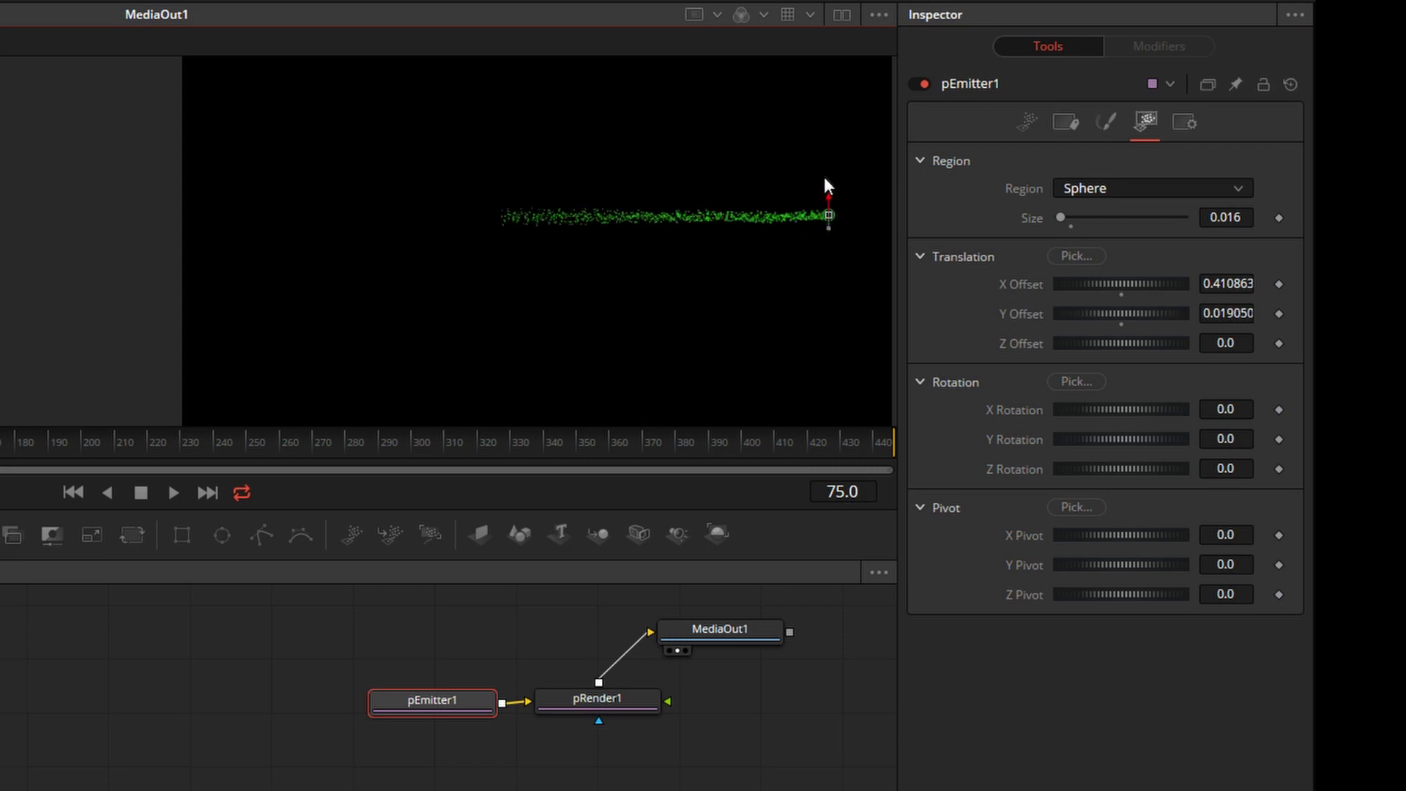
double_click(1076, 315)
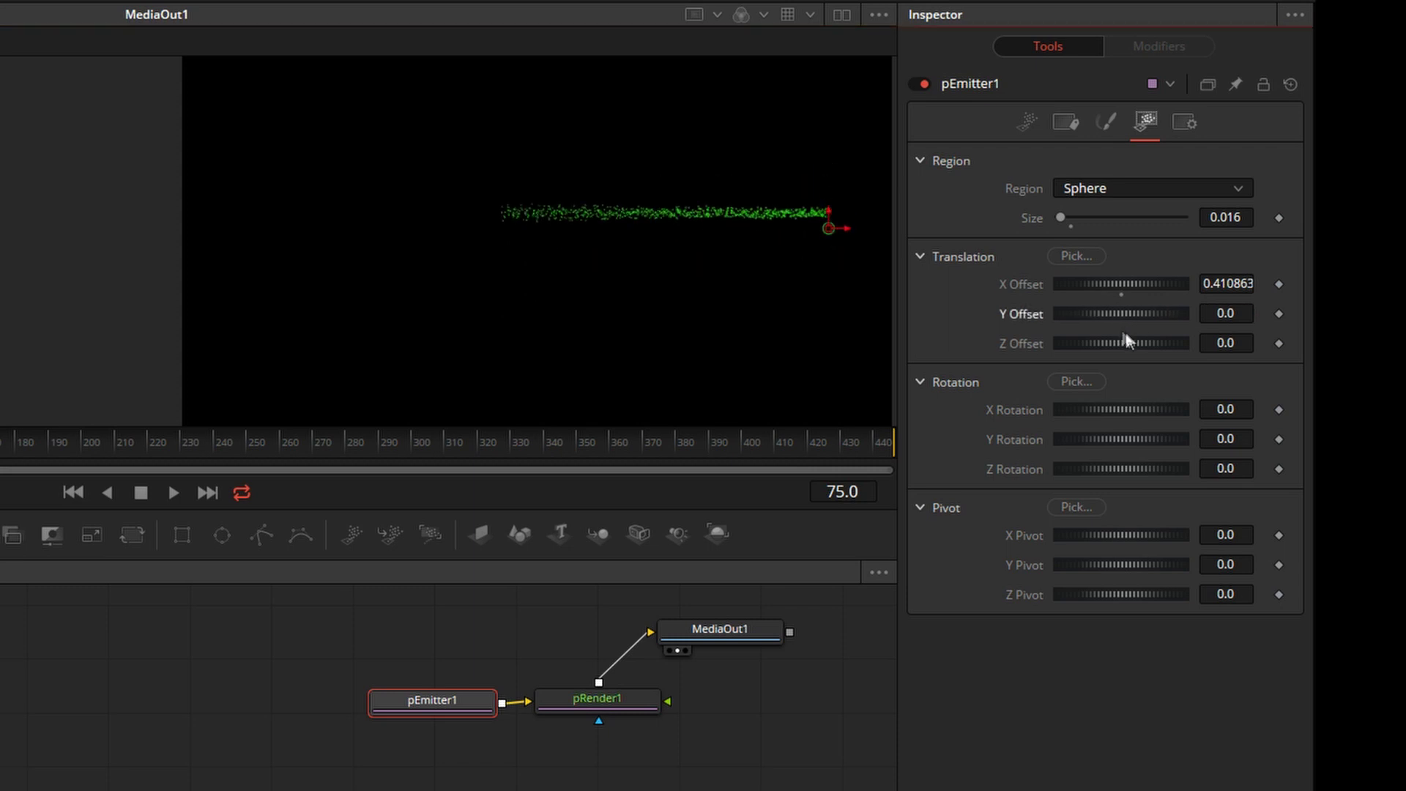
Drive Y Offset with a sin(time) expression and play back the animated offset.
right_click(1019, 310)
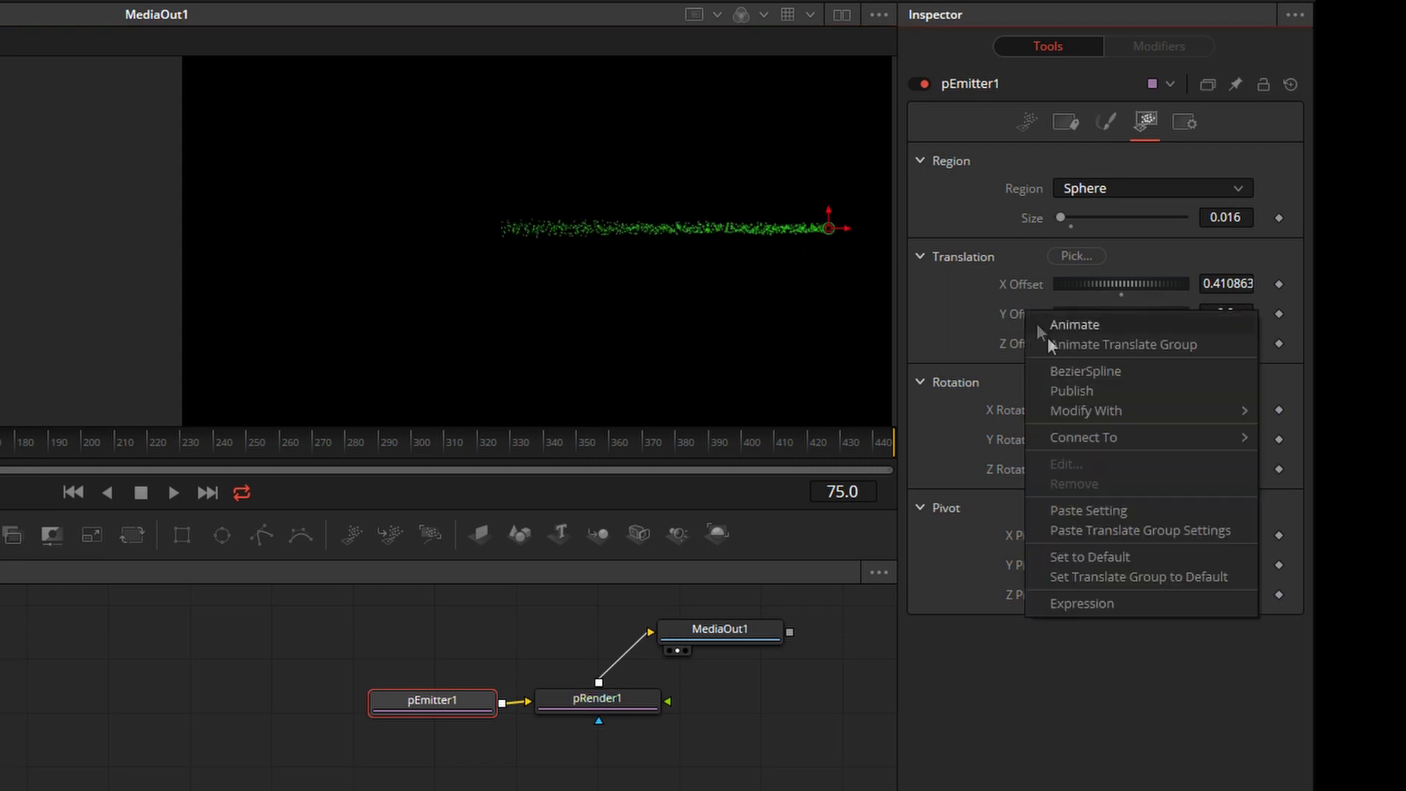
left_click(1088, 602)
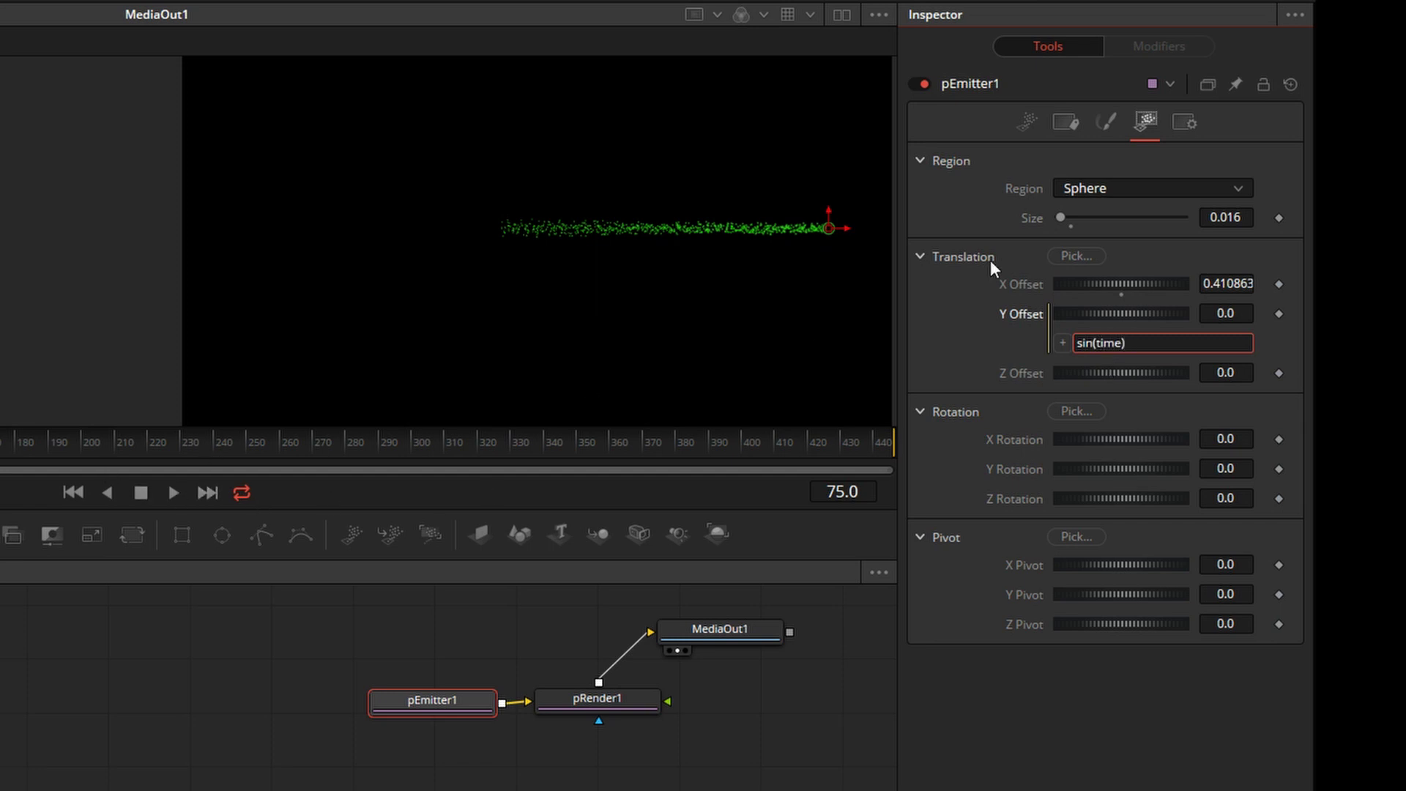
key("Return")
key("space")
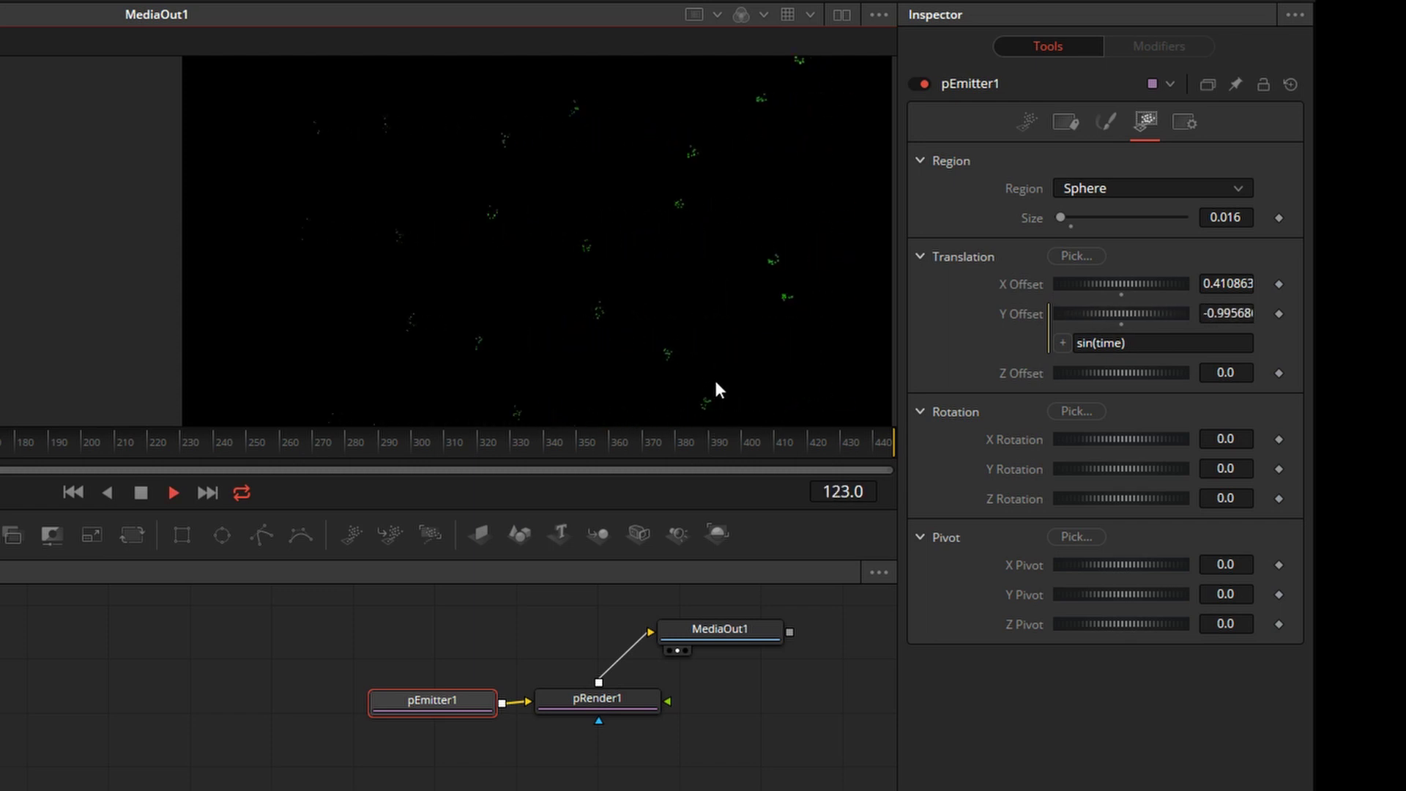
key("space")
Refine the expression to sin(time / 8) / 10 and play the gentler wave.
left_click(1131, 342)
type("/")
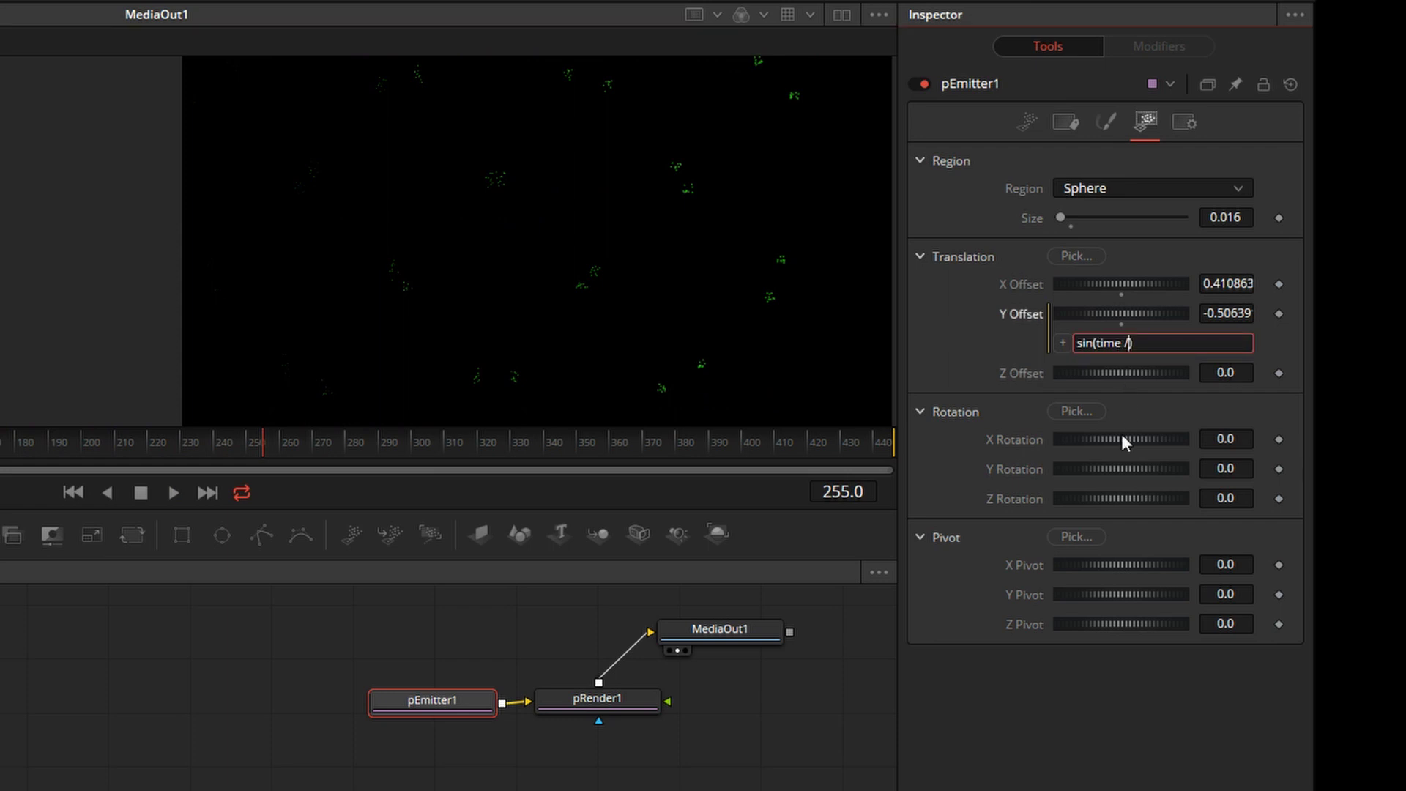
type(" 8")
key("Tab")
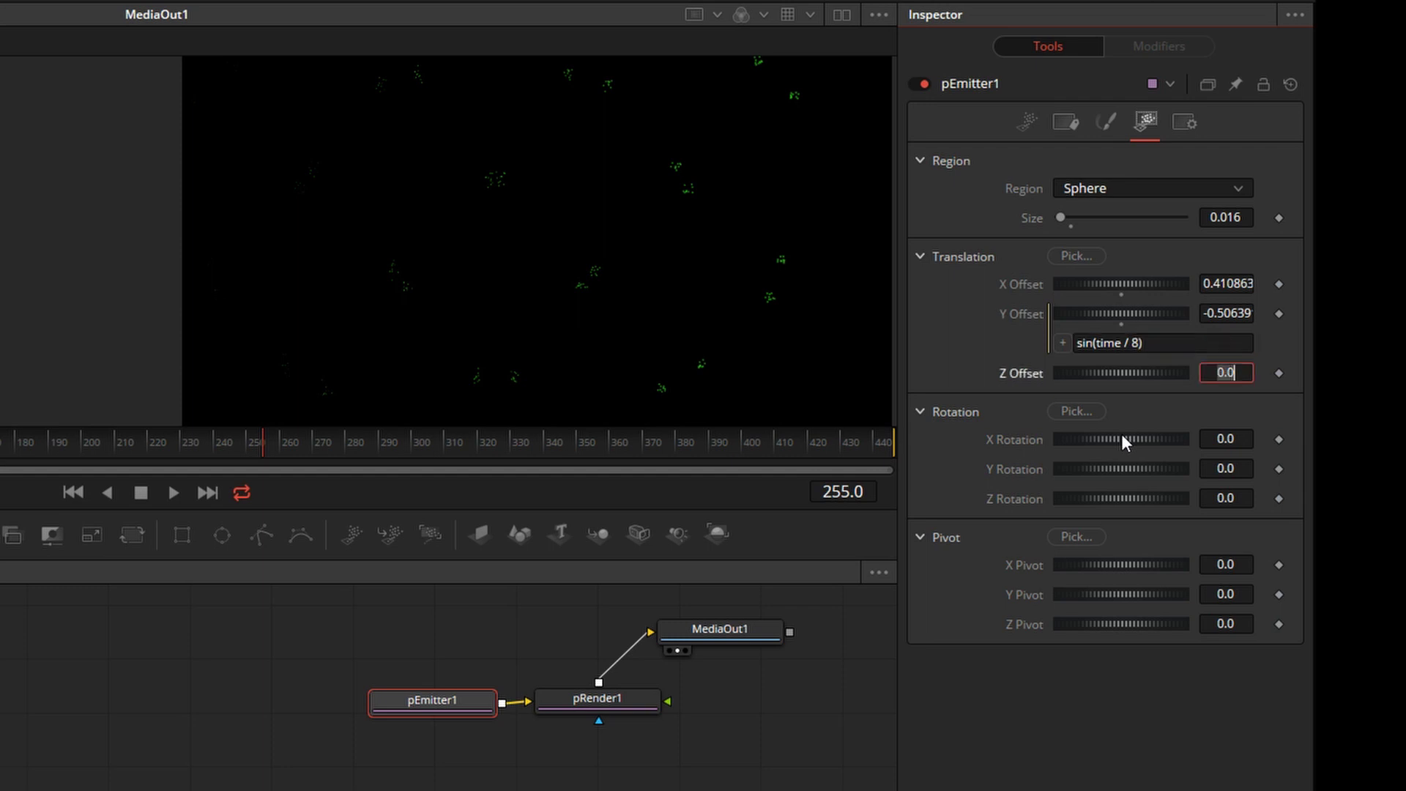
left_click(173, 493)
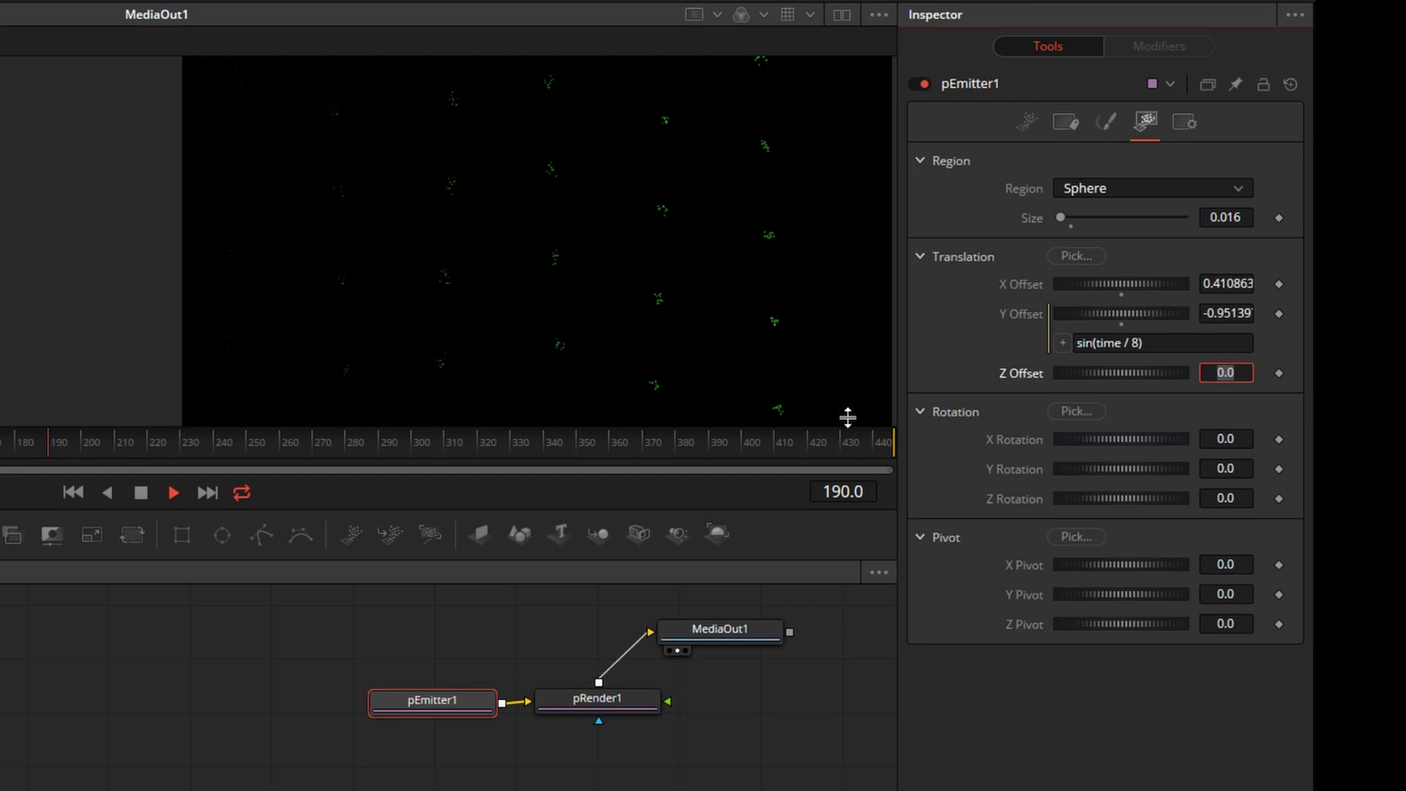
left_click(1160, 349)
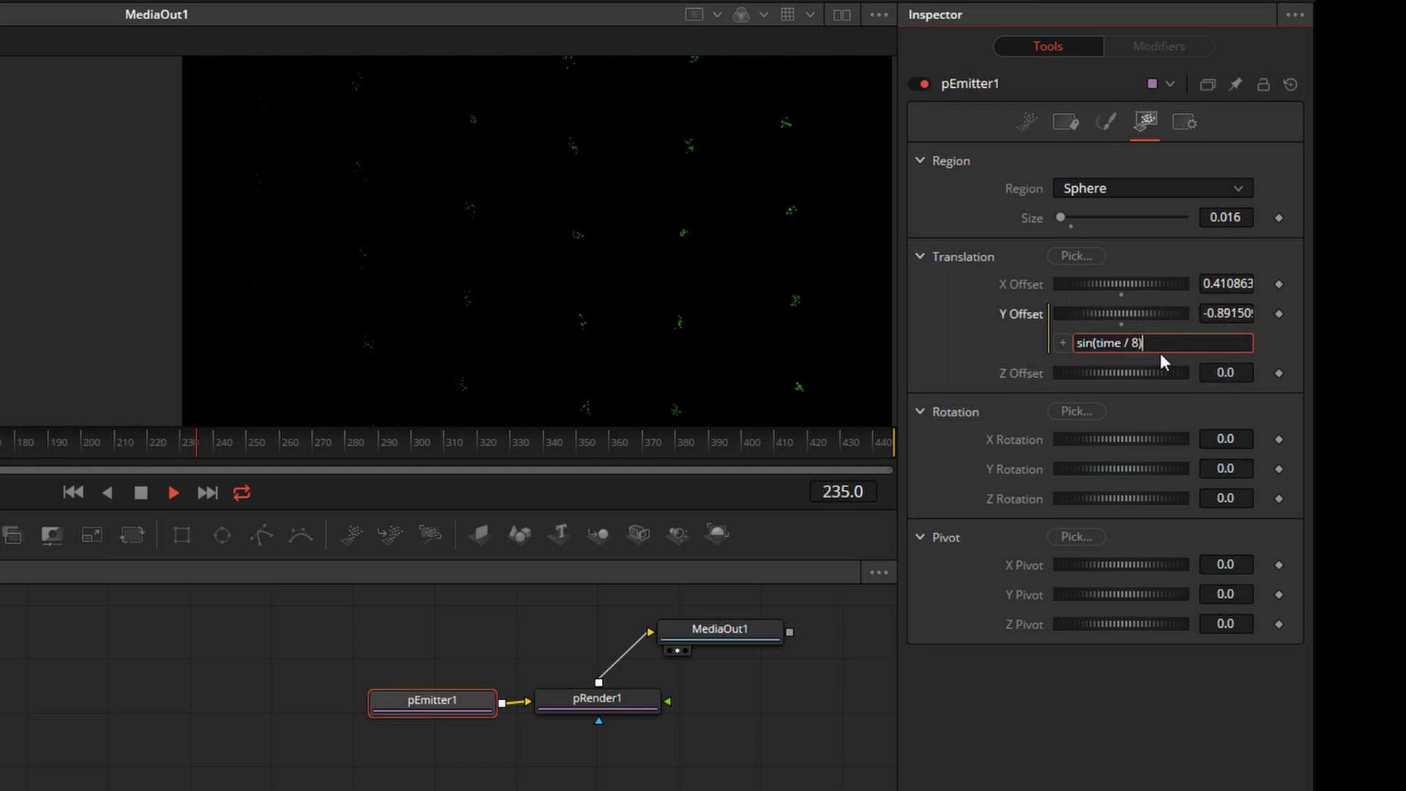
left_click(141, 493)
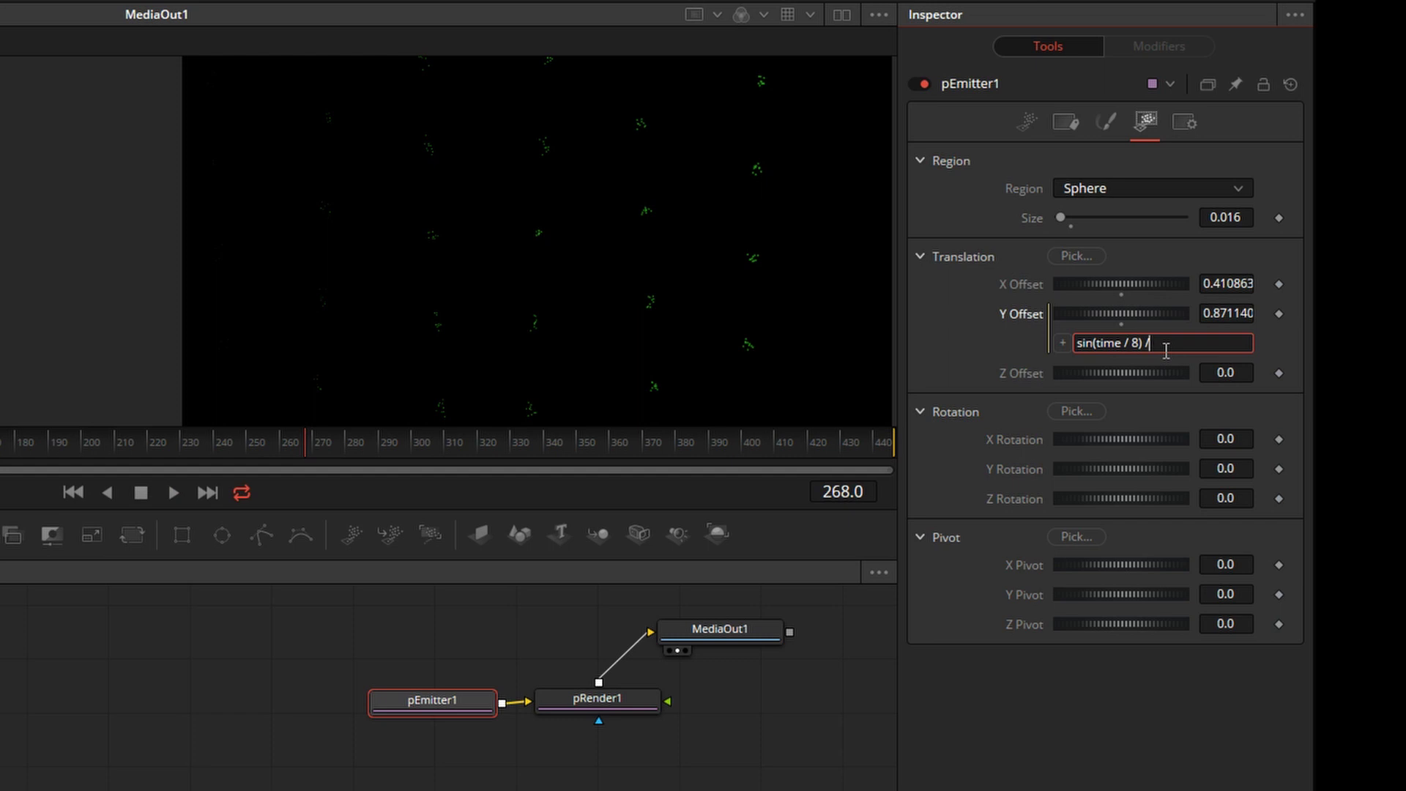
type("/ 10")
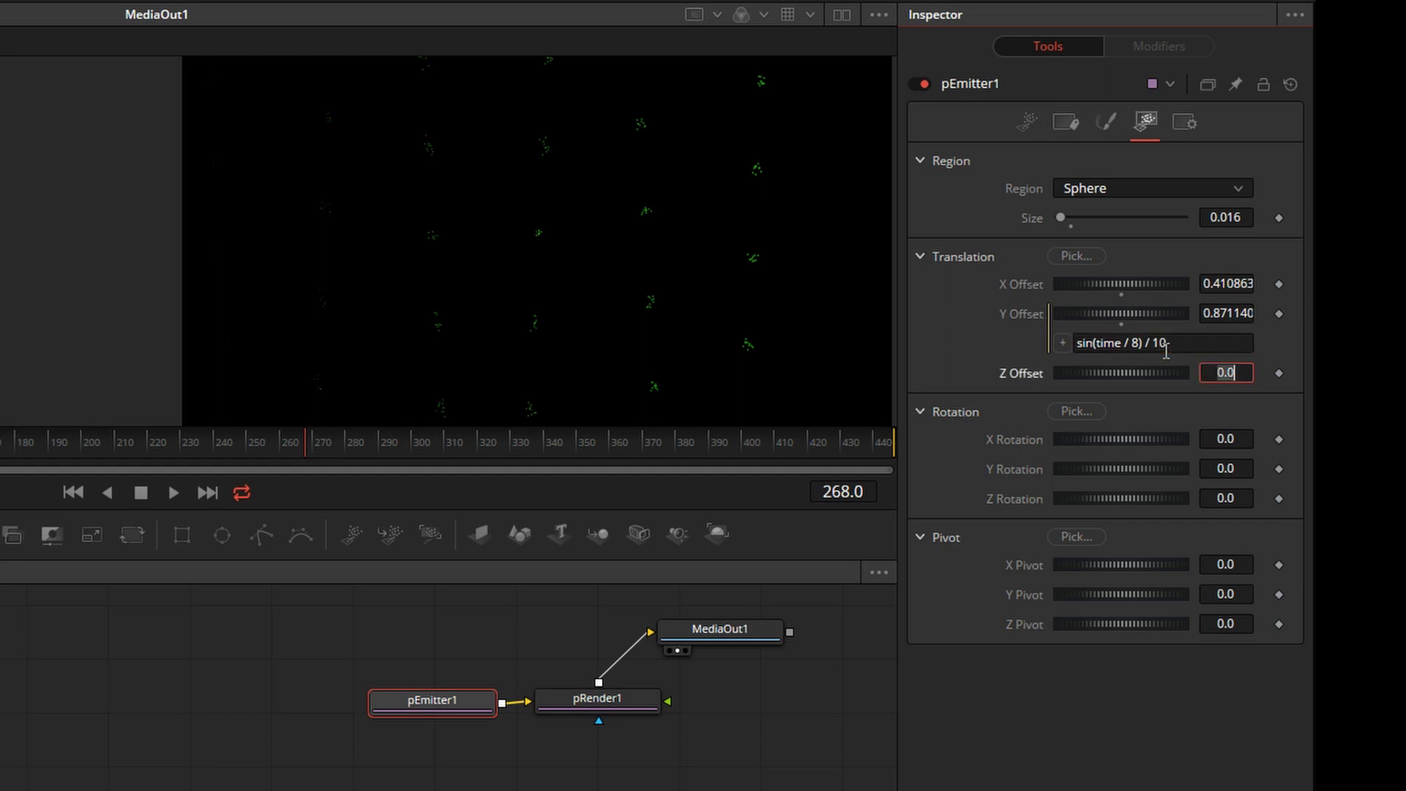
left_click(173, 492)
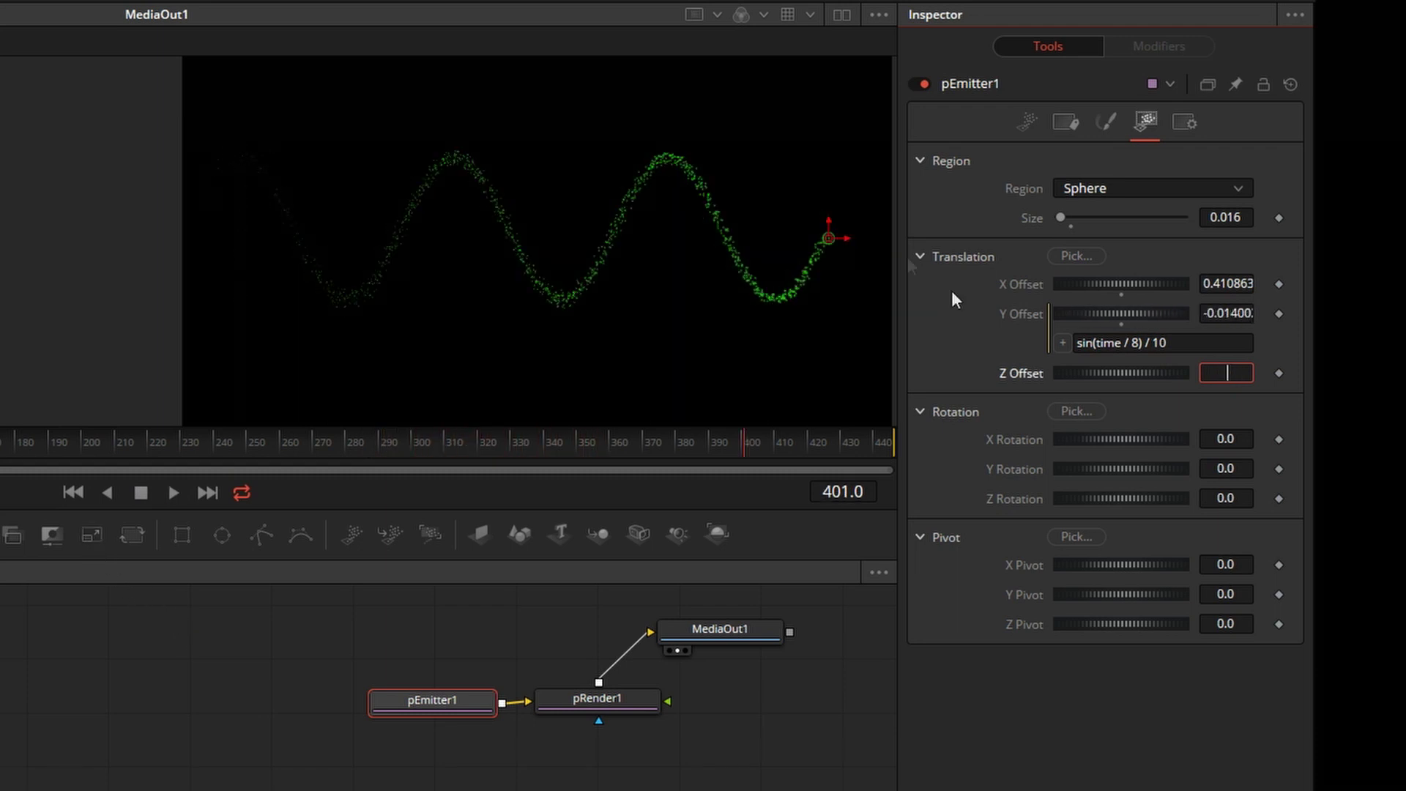
Change the Y Offset expression's divisors from 8 and 10 to 4 and 5, then play the wave.
left_click(1100, 348)
key("BackSpace")
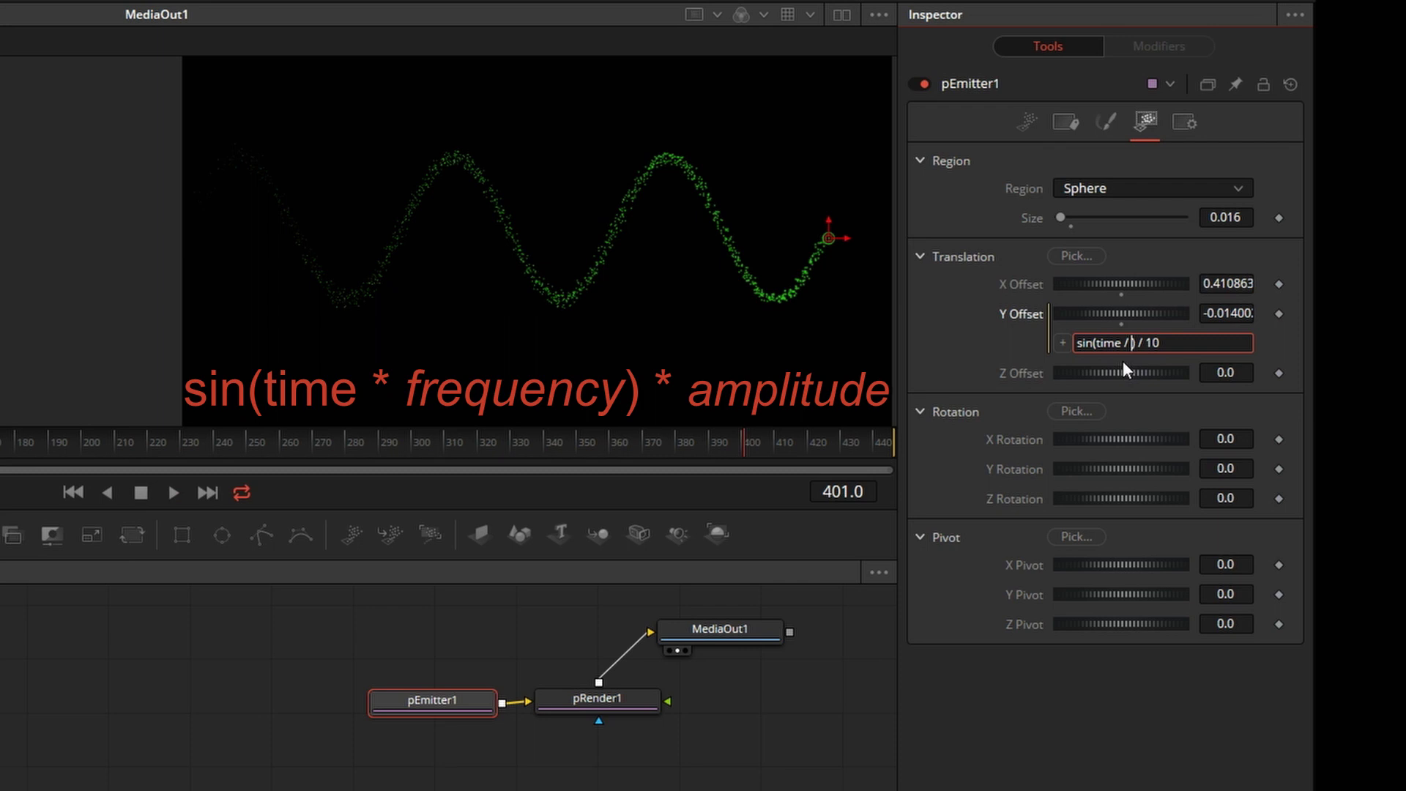
type("4")
key("Tab")
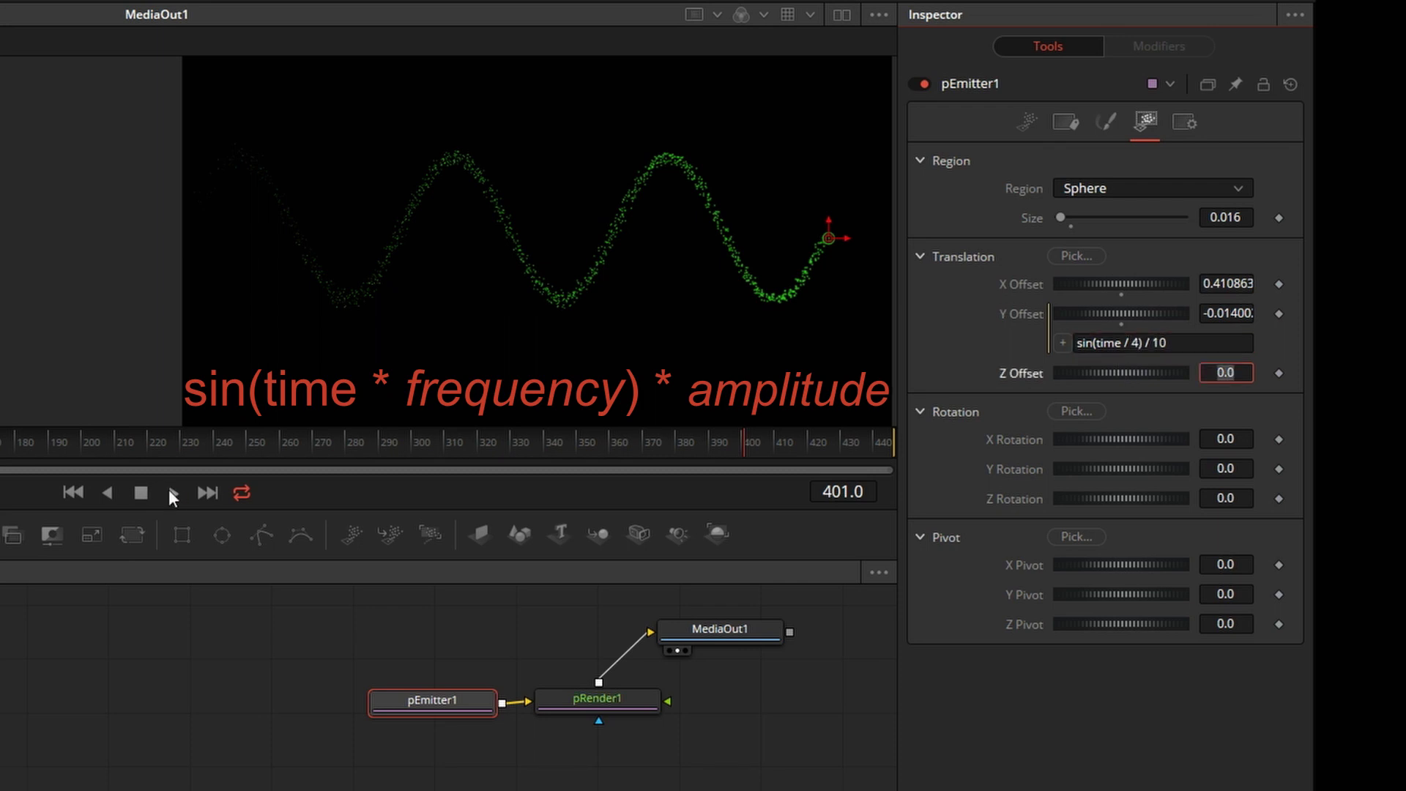
left_click(174, 492)
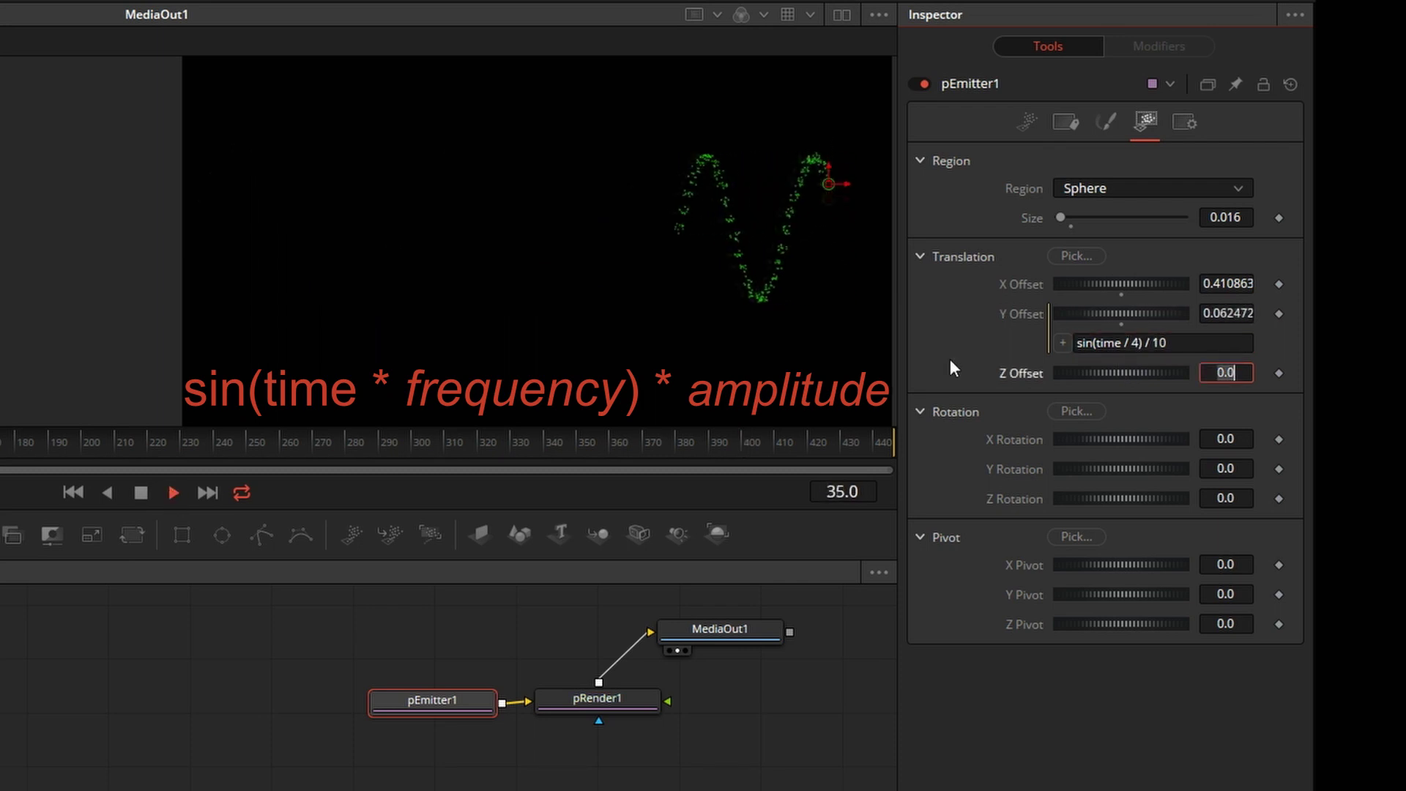
left_click(1160, 343)
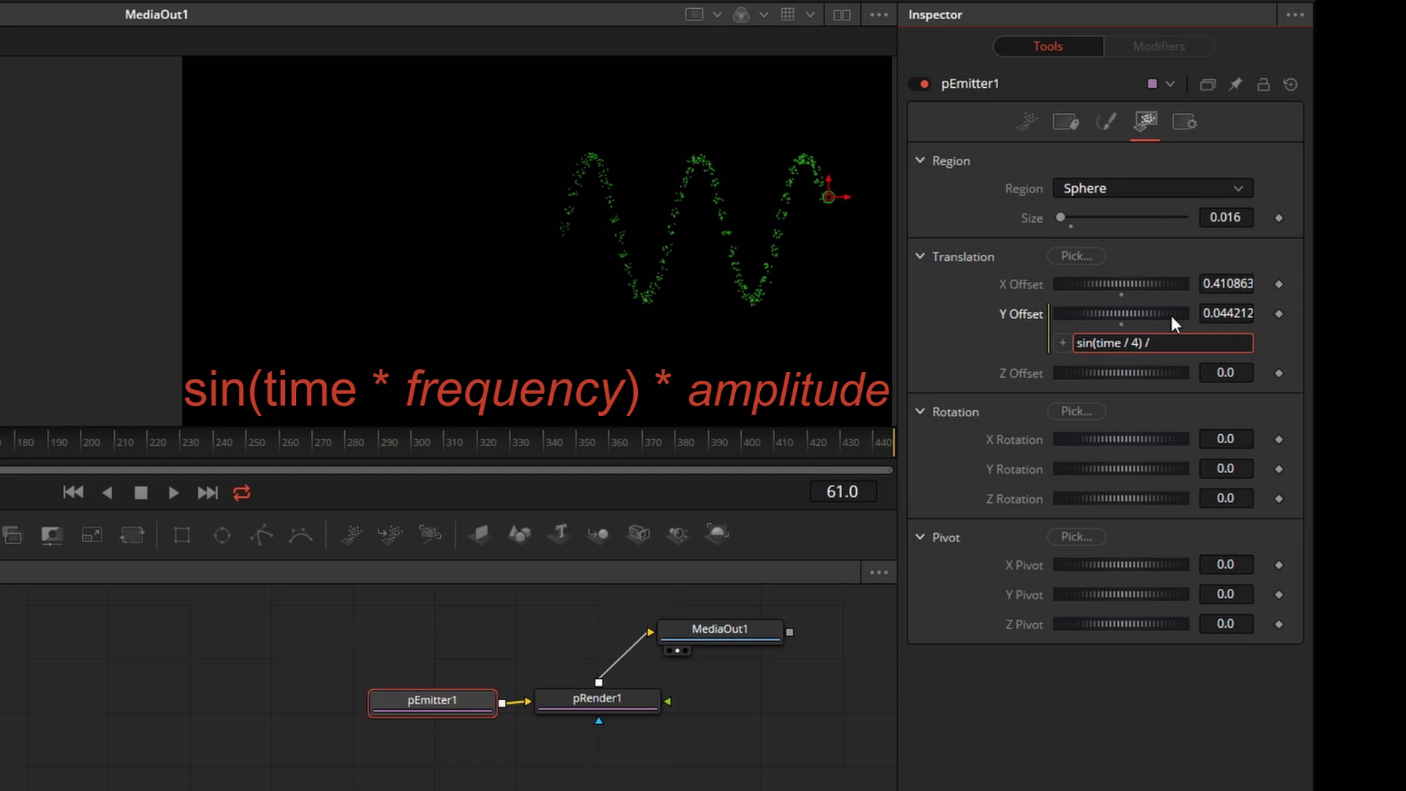
key("Tab")
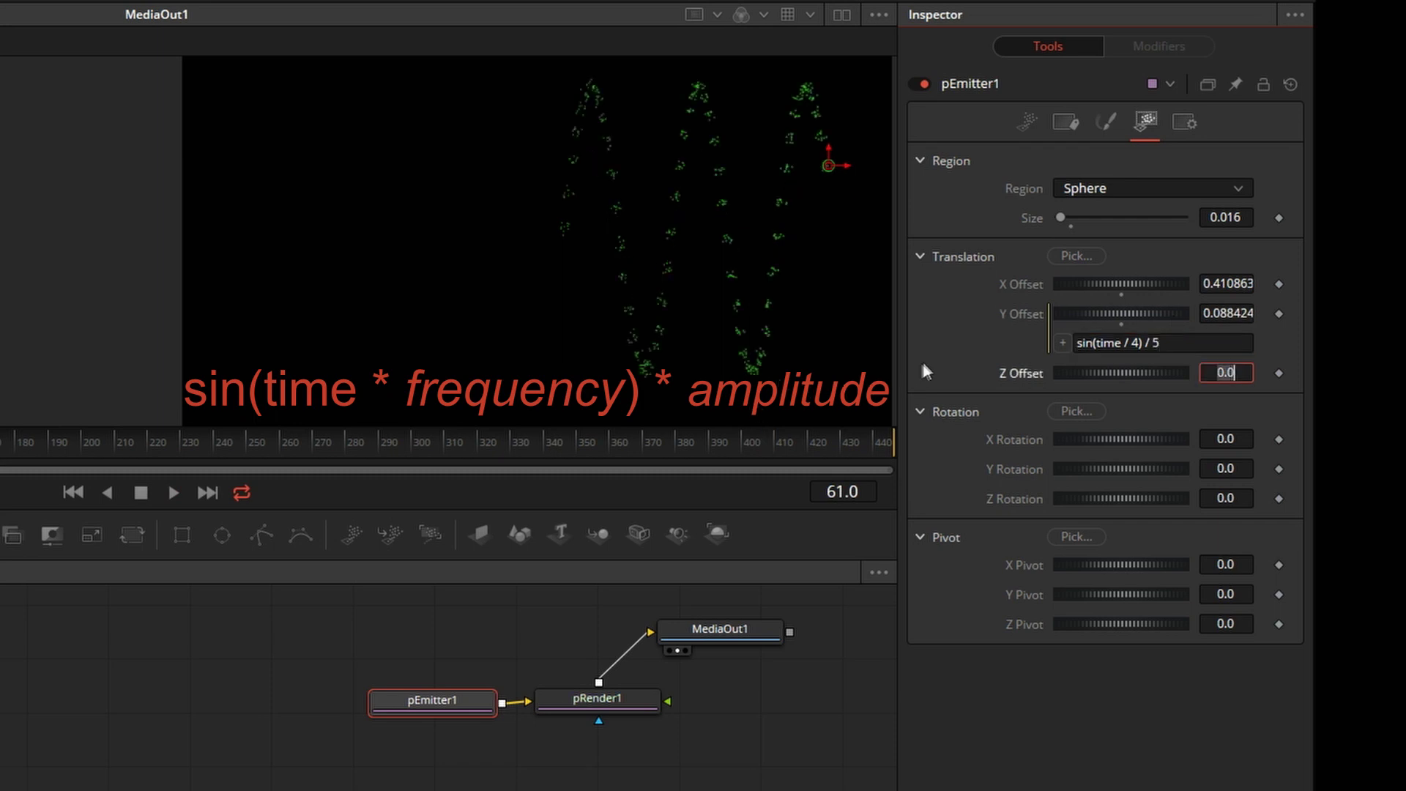
key("space")
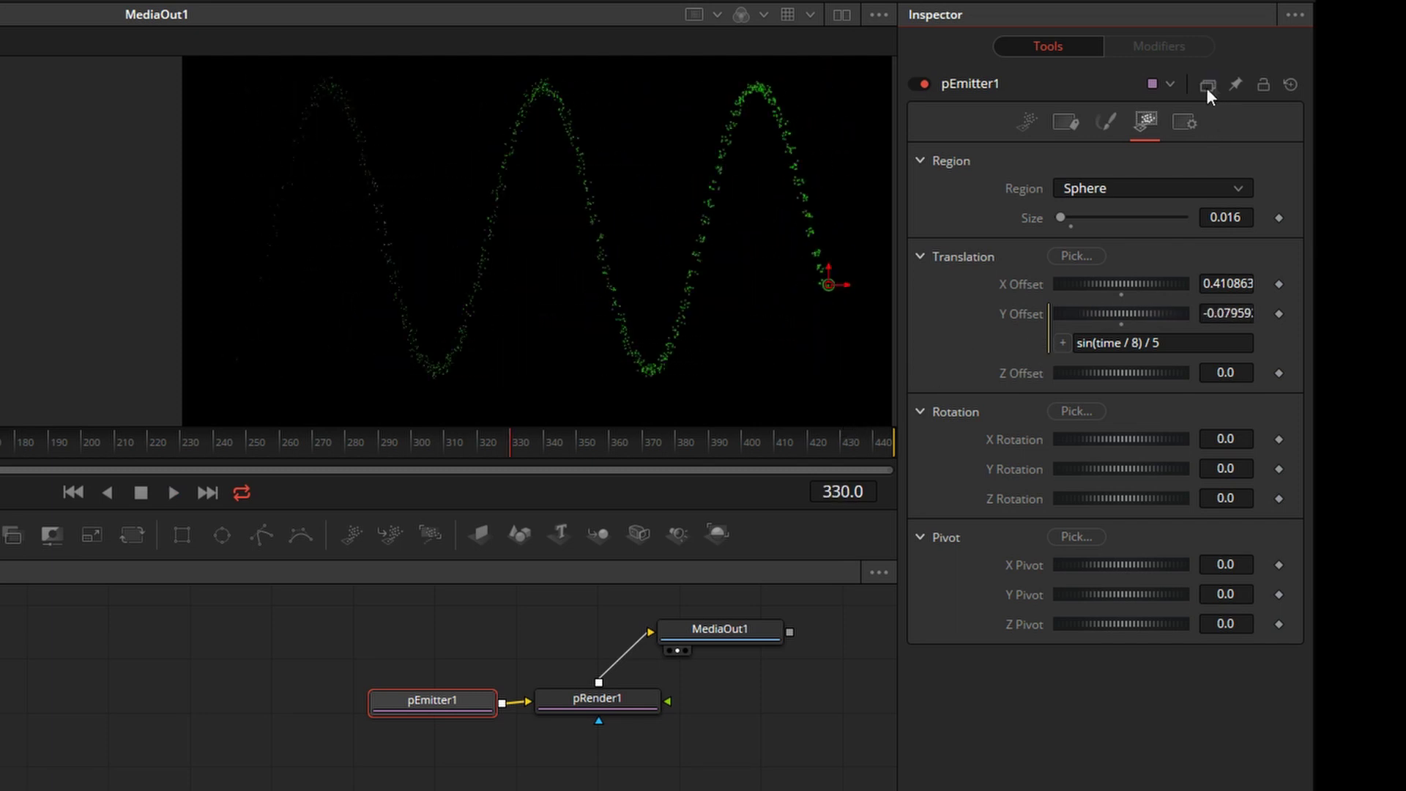
Switch pEmitter1 to version 2 and remove the sine expression from Y Offset.
left_click(1207, 85)
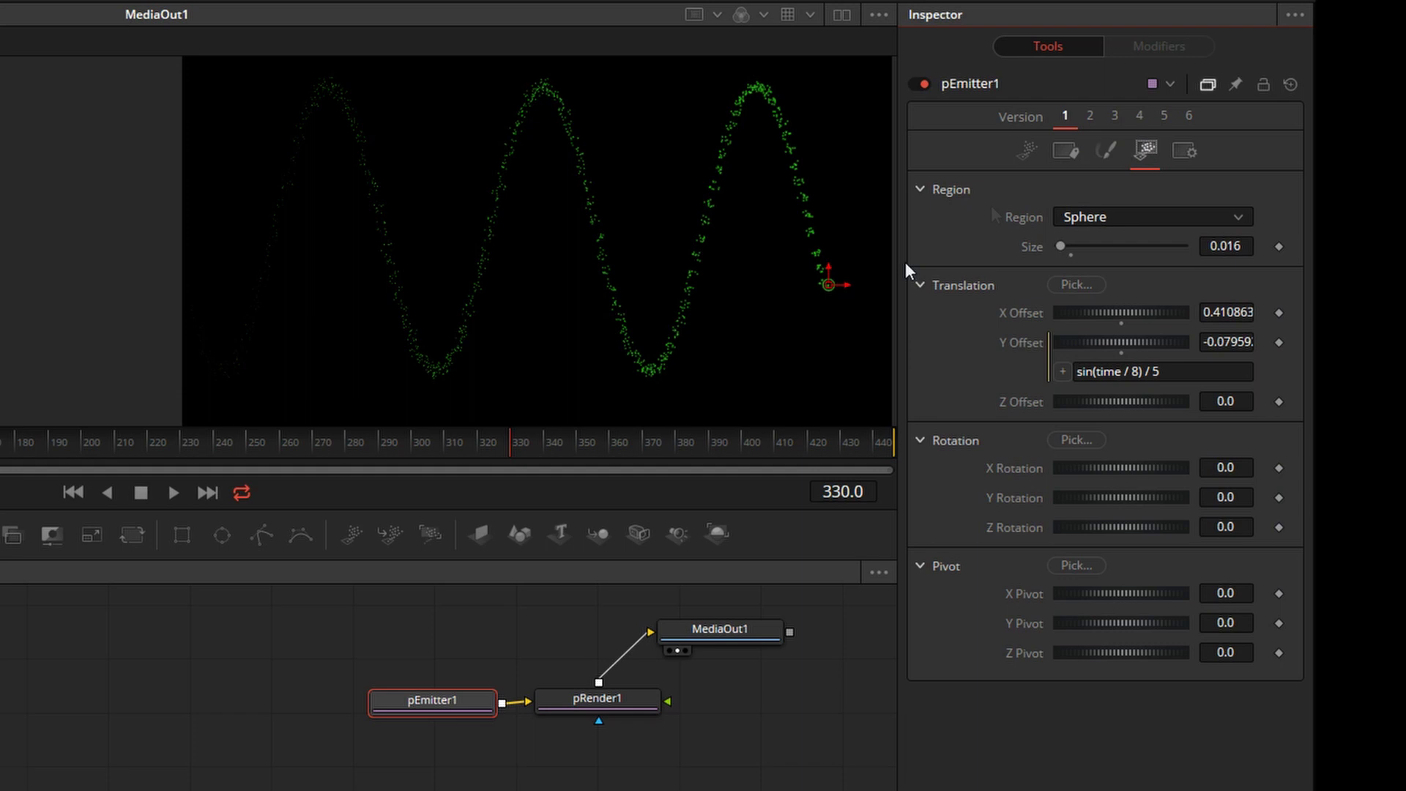
left_click(1090, 115)
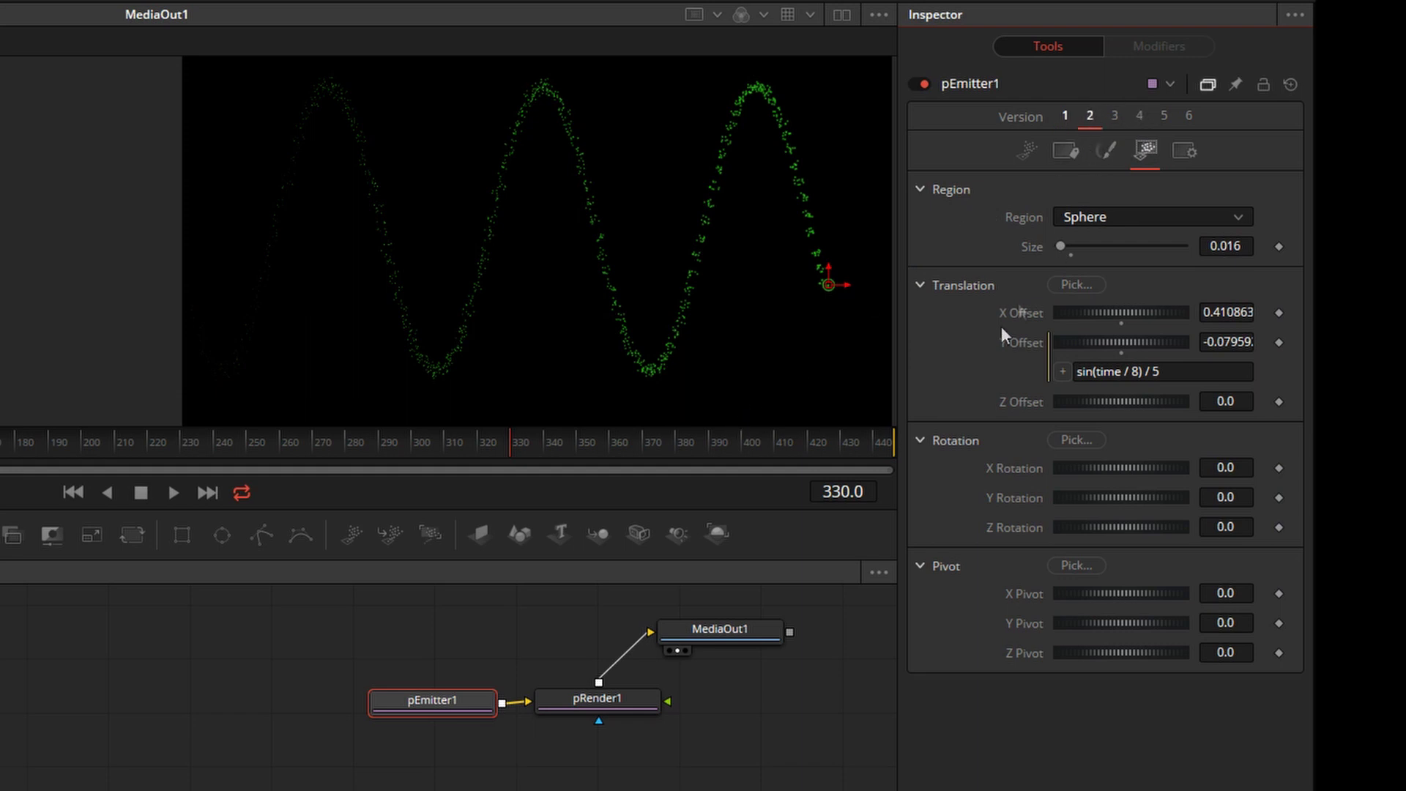
right_click(1035, 342)
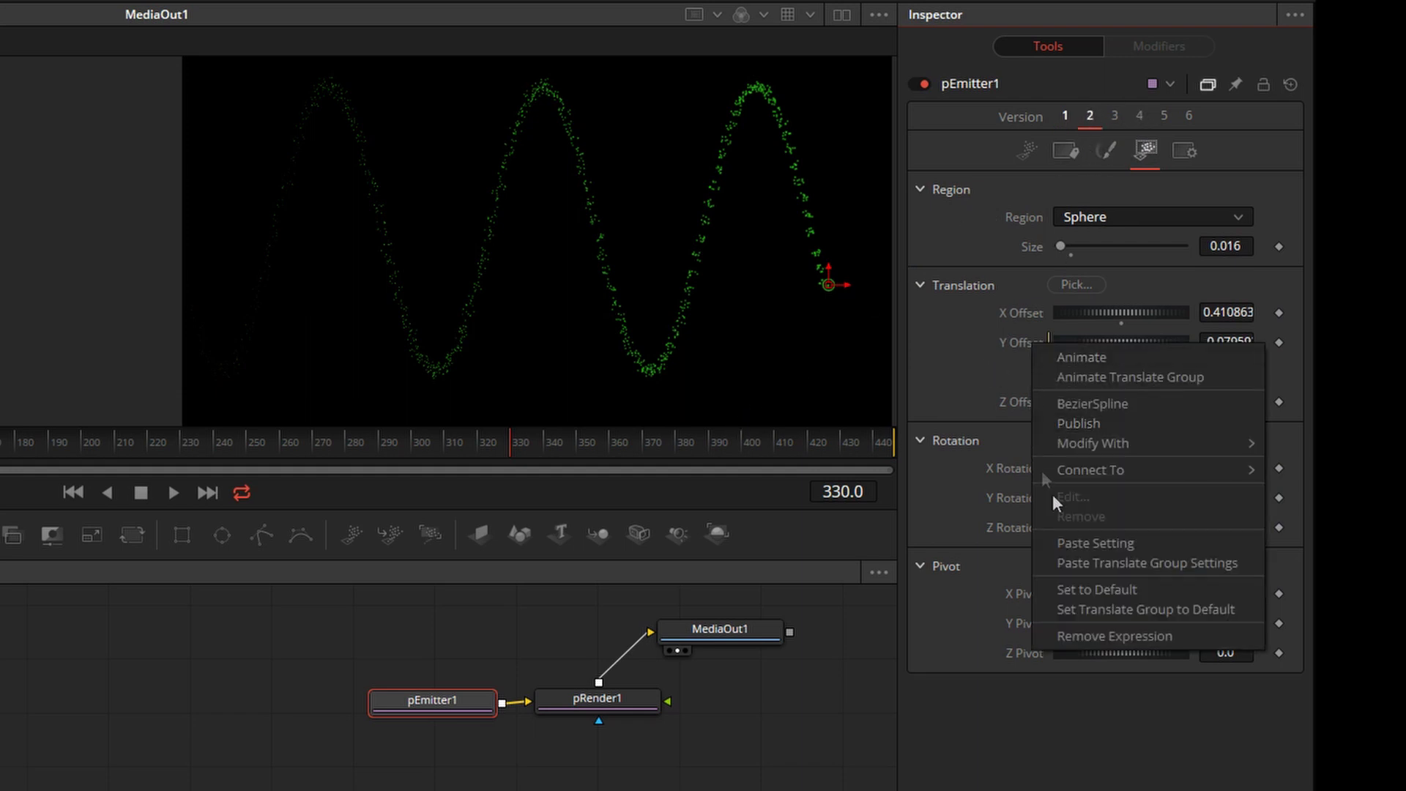
left_click(1098, 634)
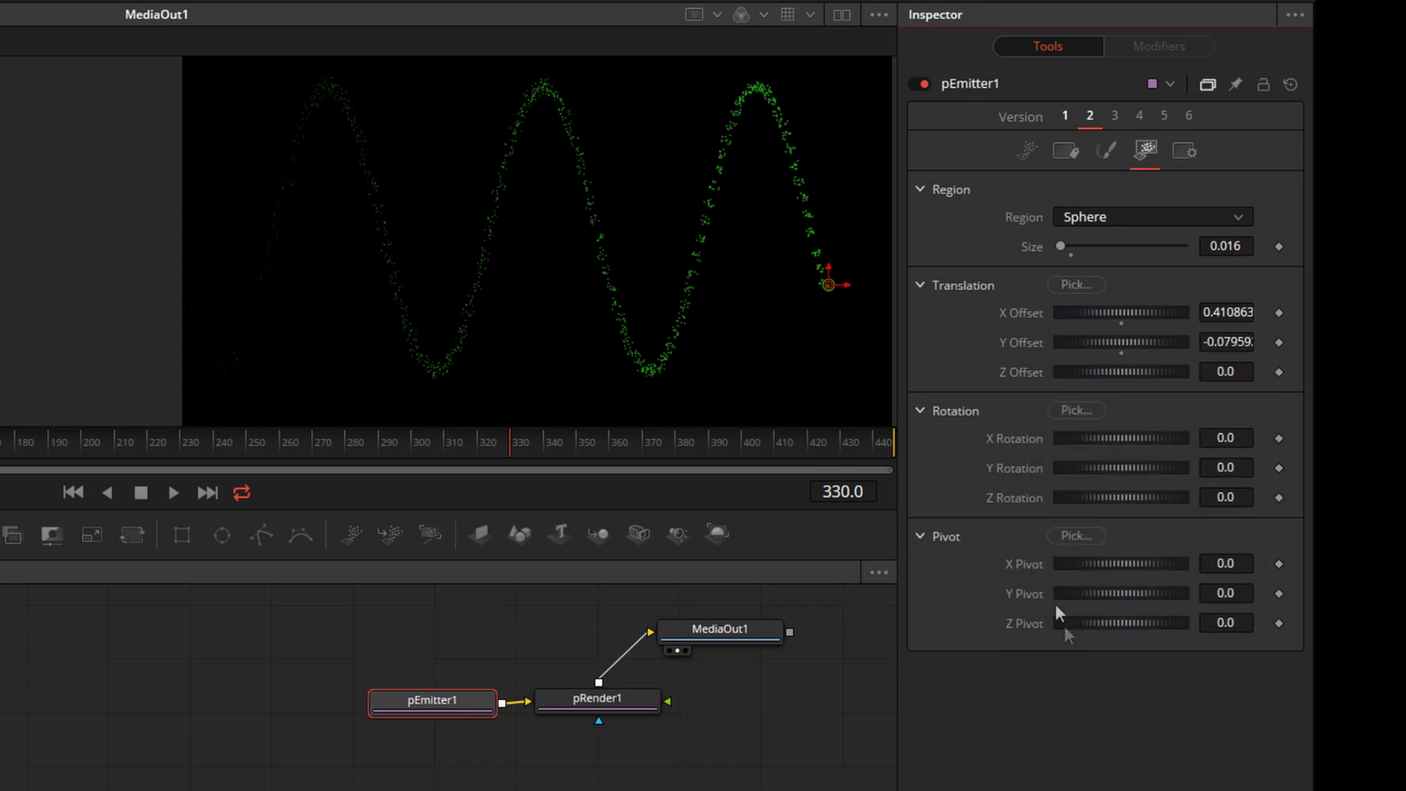
Attach a Shake modifier to Y Offset.
right_click(1028, 341)
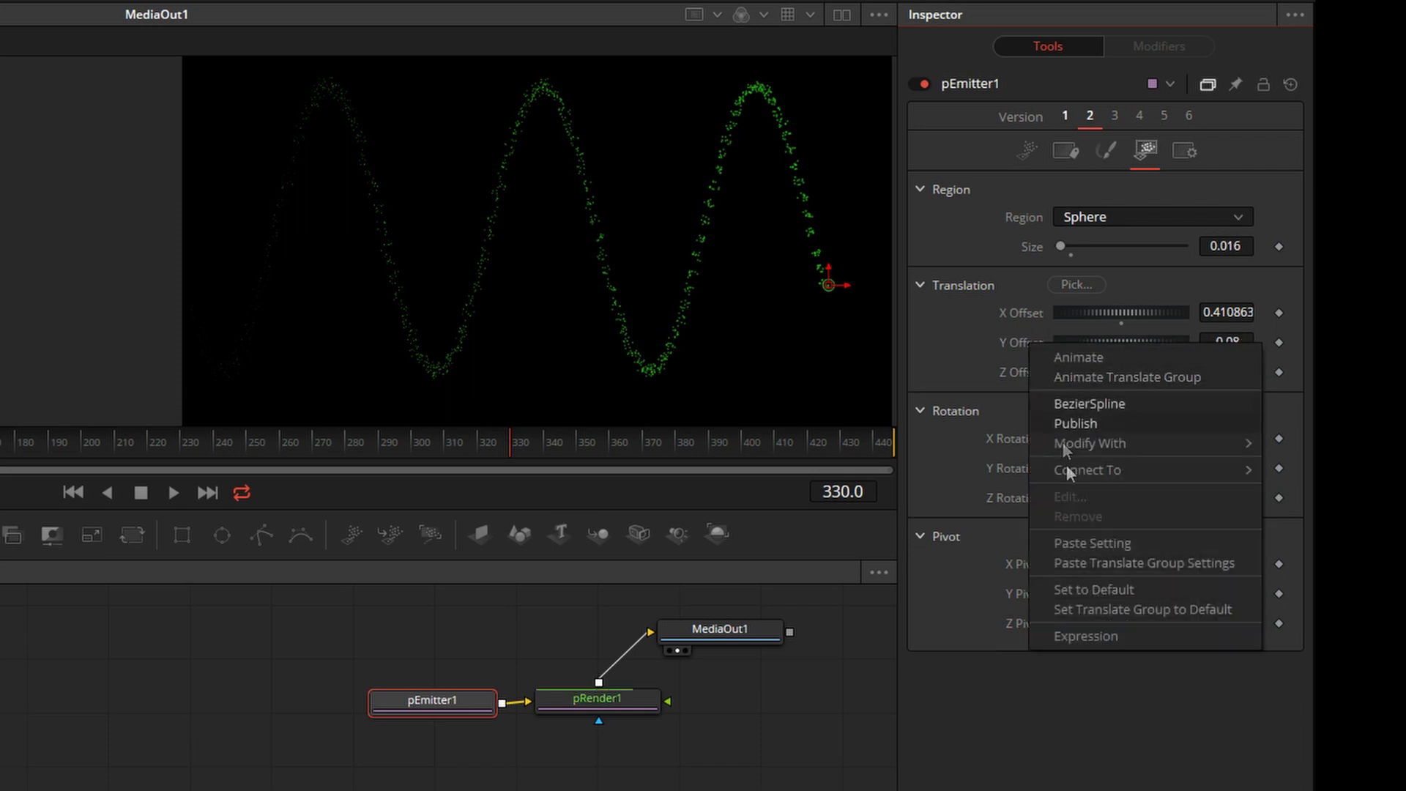
mouse_move(1104, 443)
left_click(871, 705)
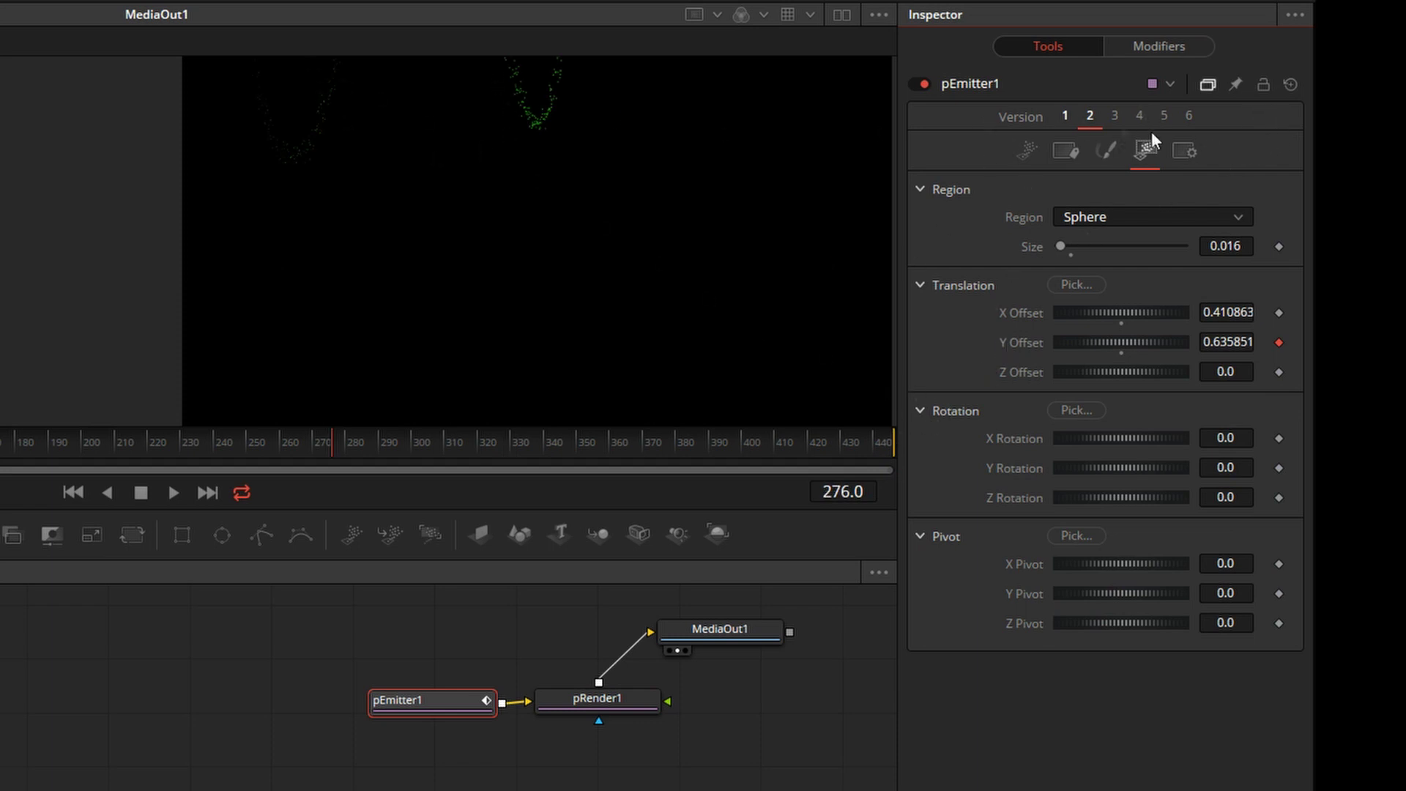
Set the Y Offset Shake modifier's Minimum to -0.3 and Maximum to 0.3.
left_click(1178, 41)
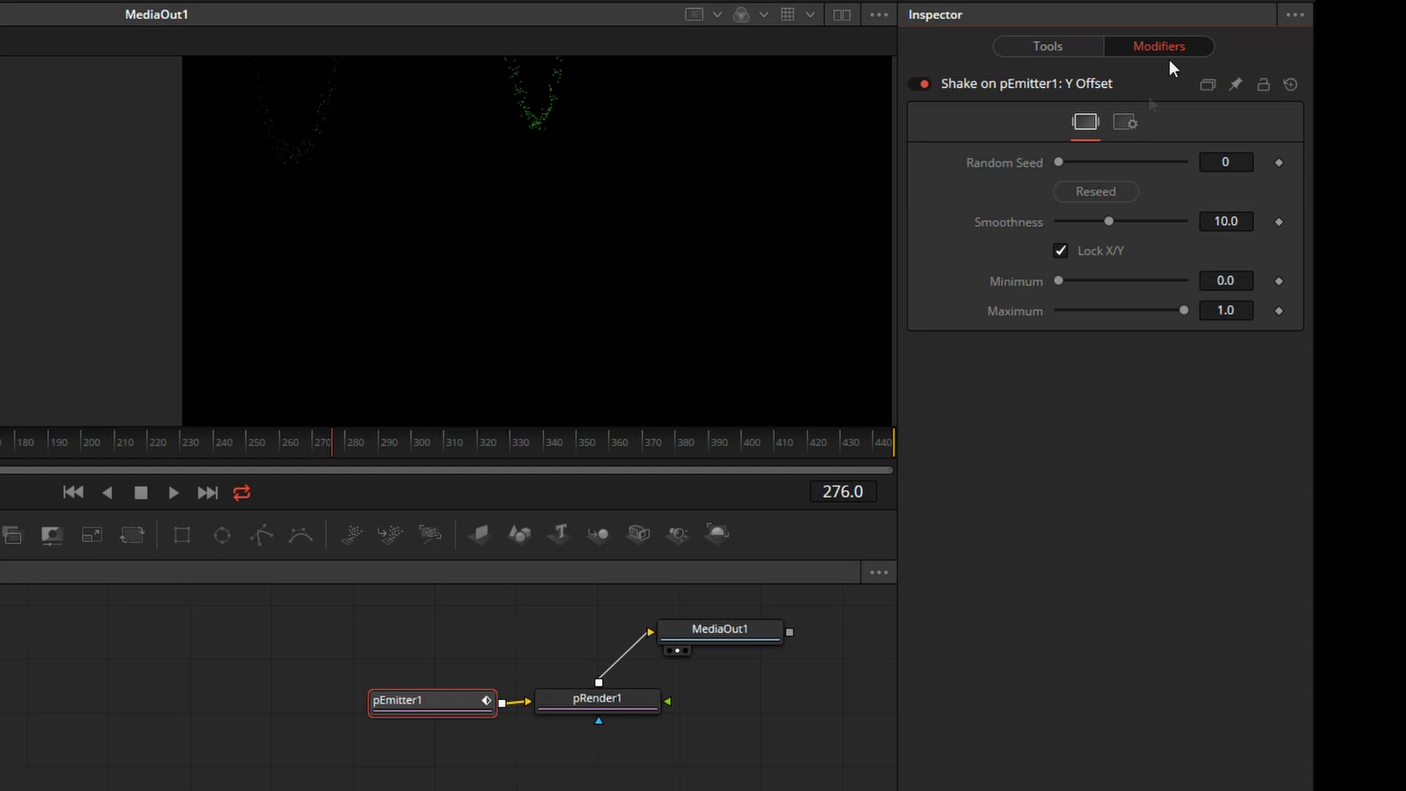
left_click(1244, 281)
type("-.3")
left_click(1239, 310)
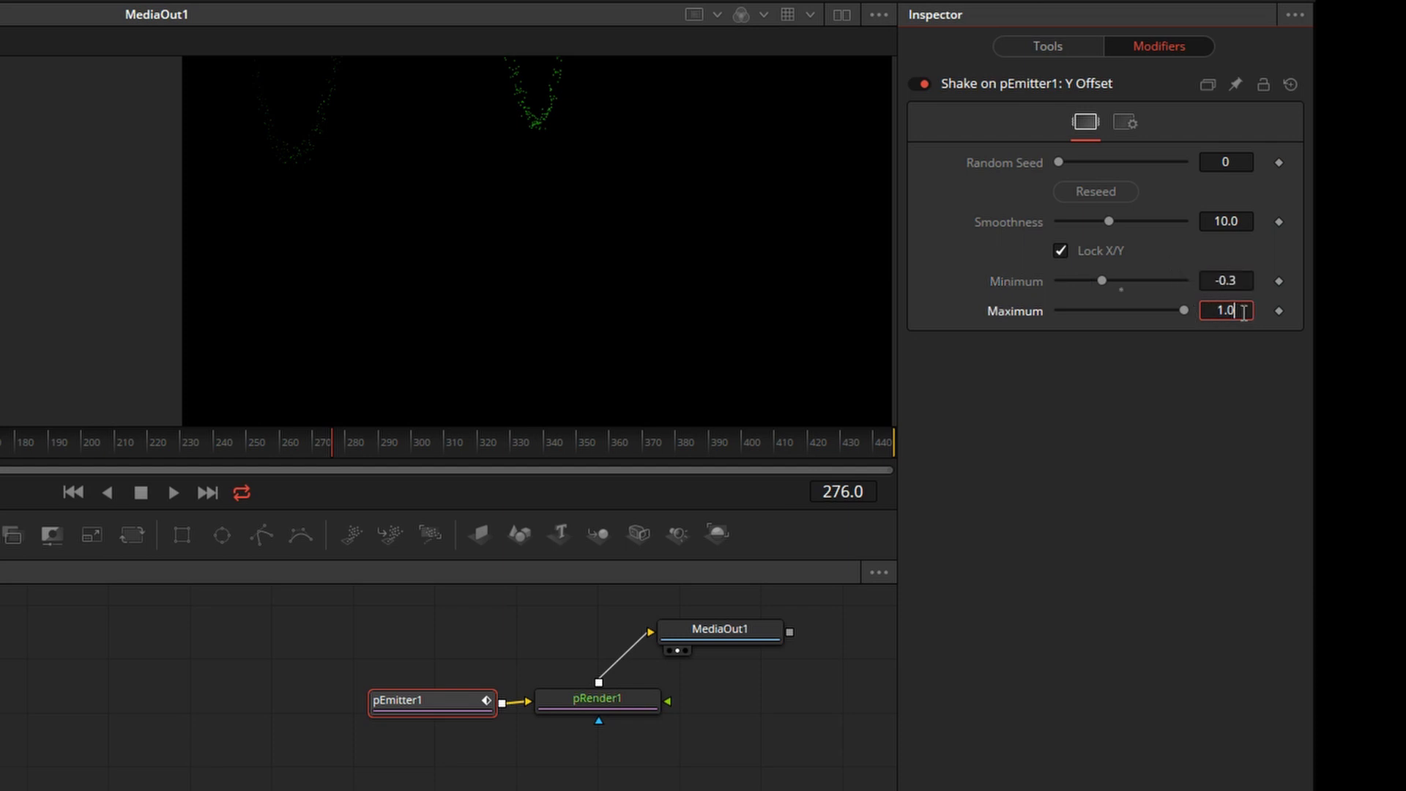
type(".3")
key("Return")
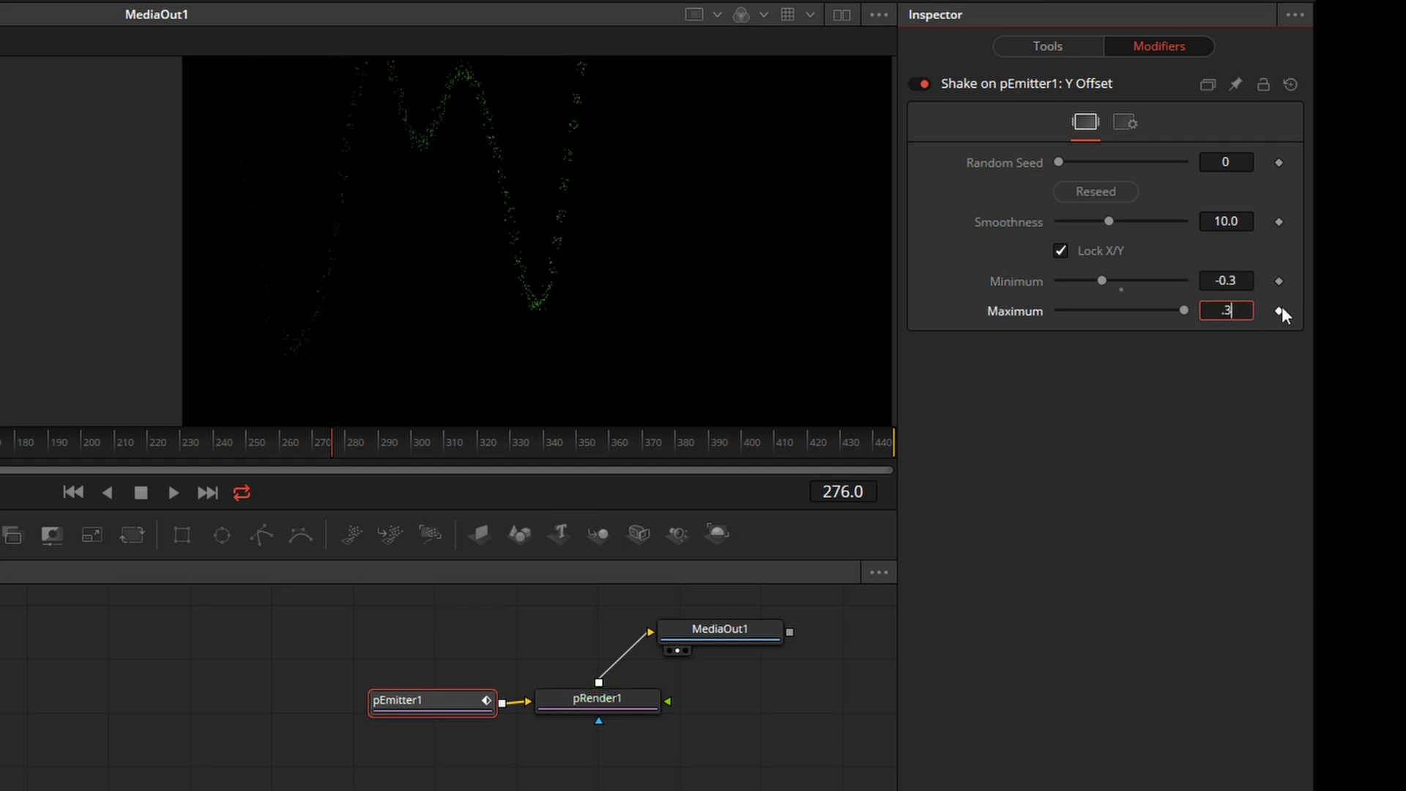
key("Tab")
Tune the shake Smoothness to 19.69 during playback for a gentler wave.
key("space")
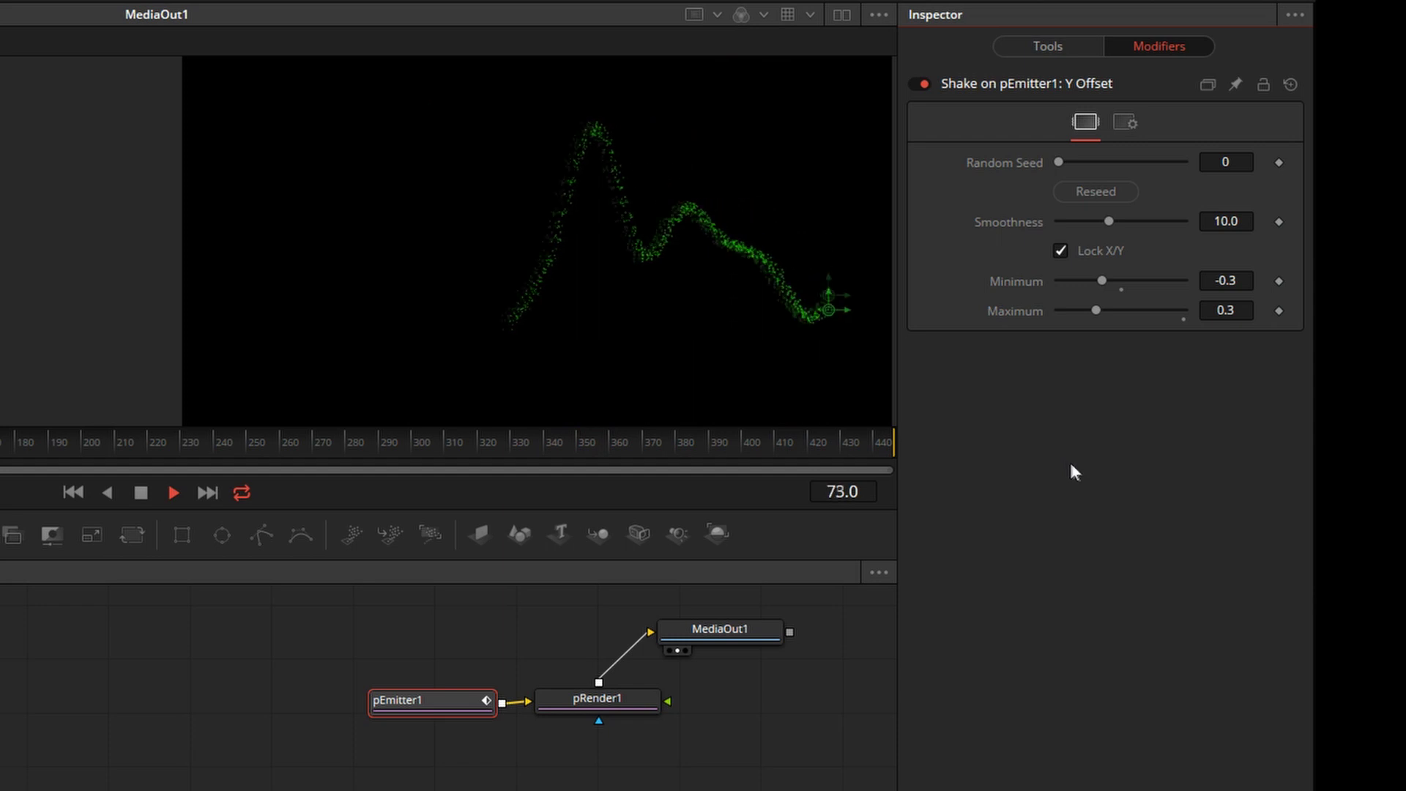
key("space")
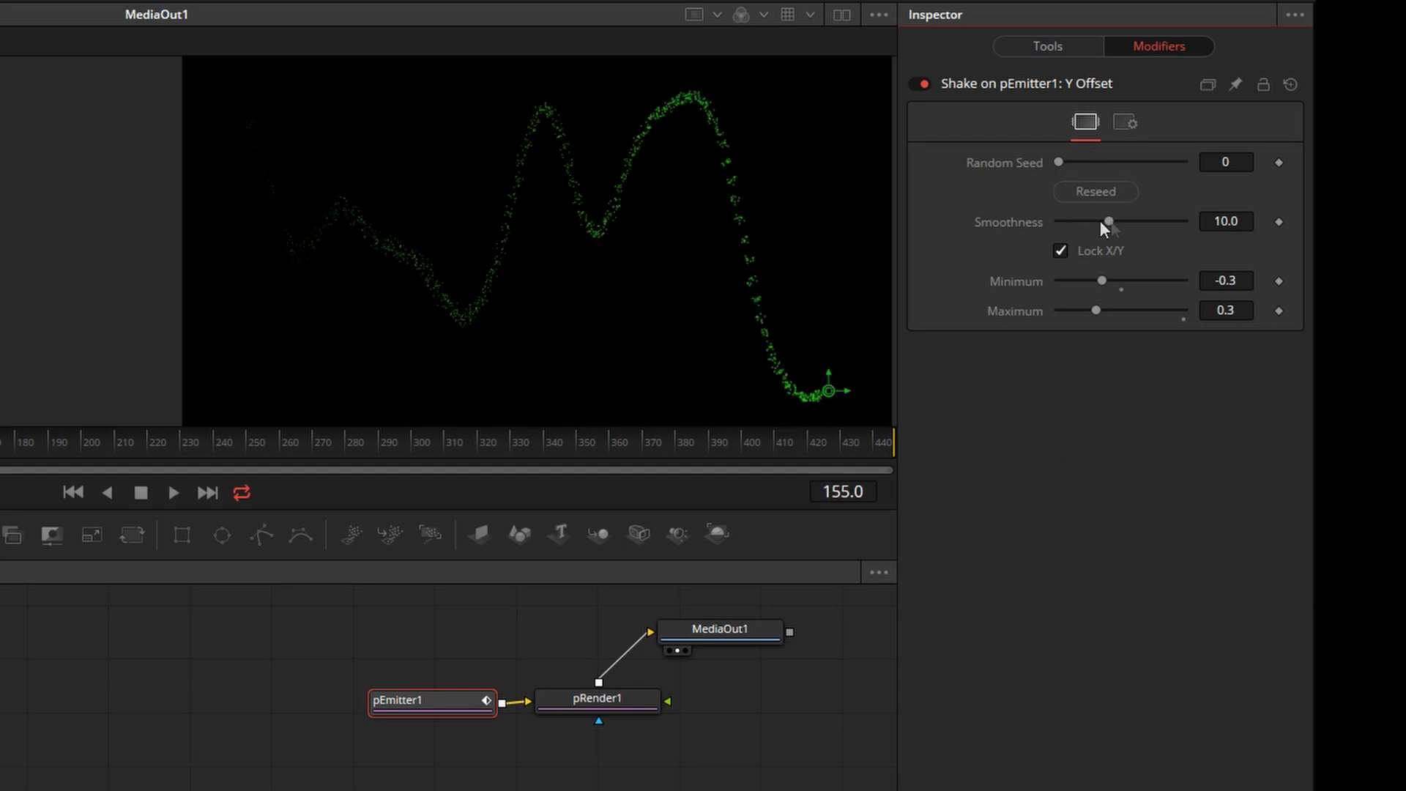
left_click_drag(1112, 217, 1078, 222)
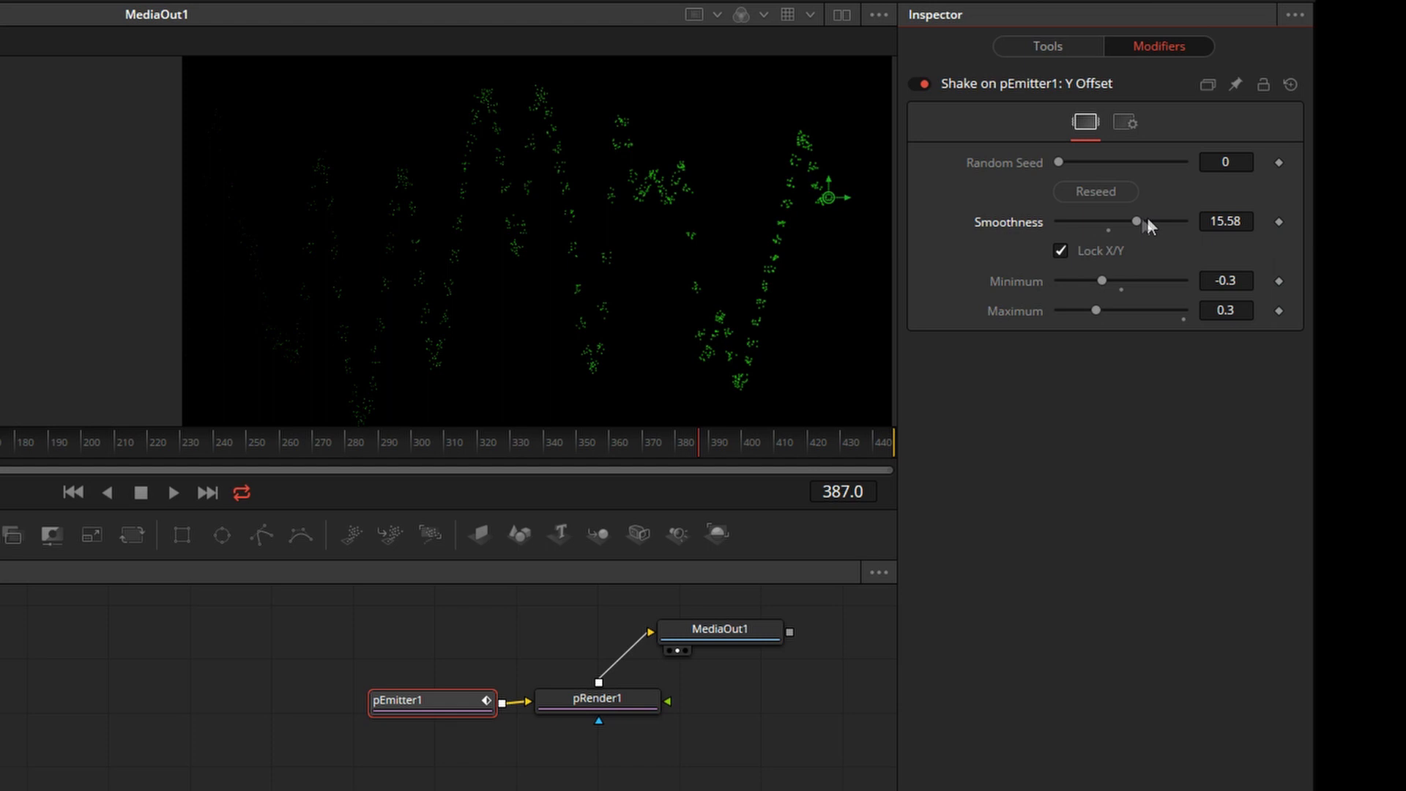
left_click(1158, 220)
key("space")
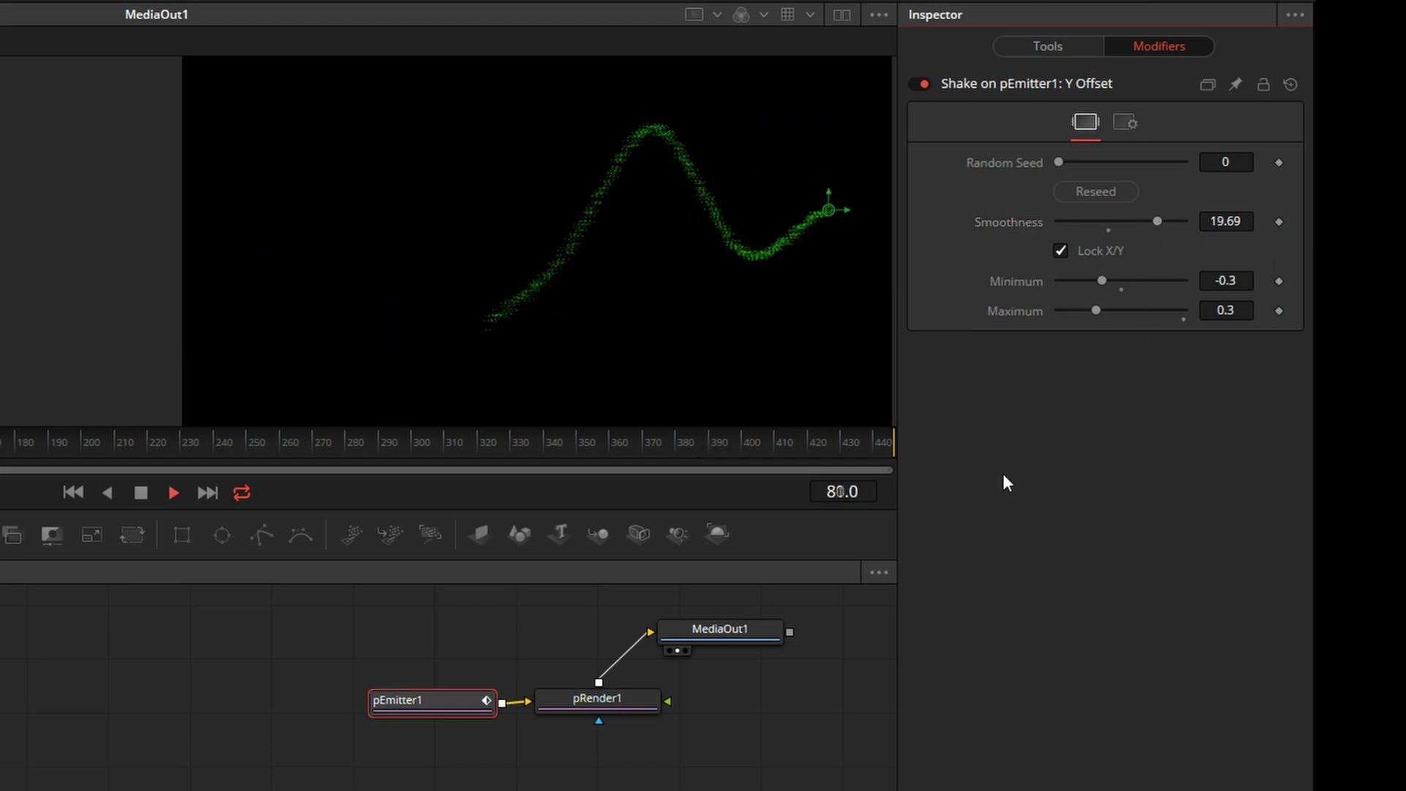
key("space")
On pEmitter1 version 3, remove Shake1 from Y Offset and keyframe Y Offset in the Spline editor.
left_click(1096, 46)
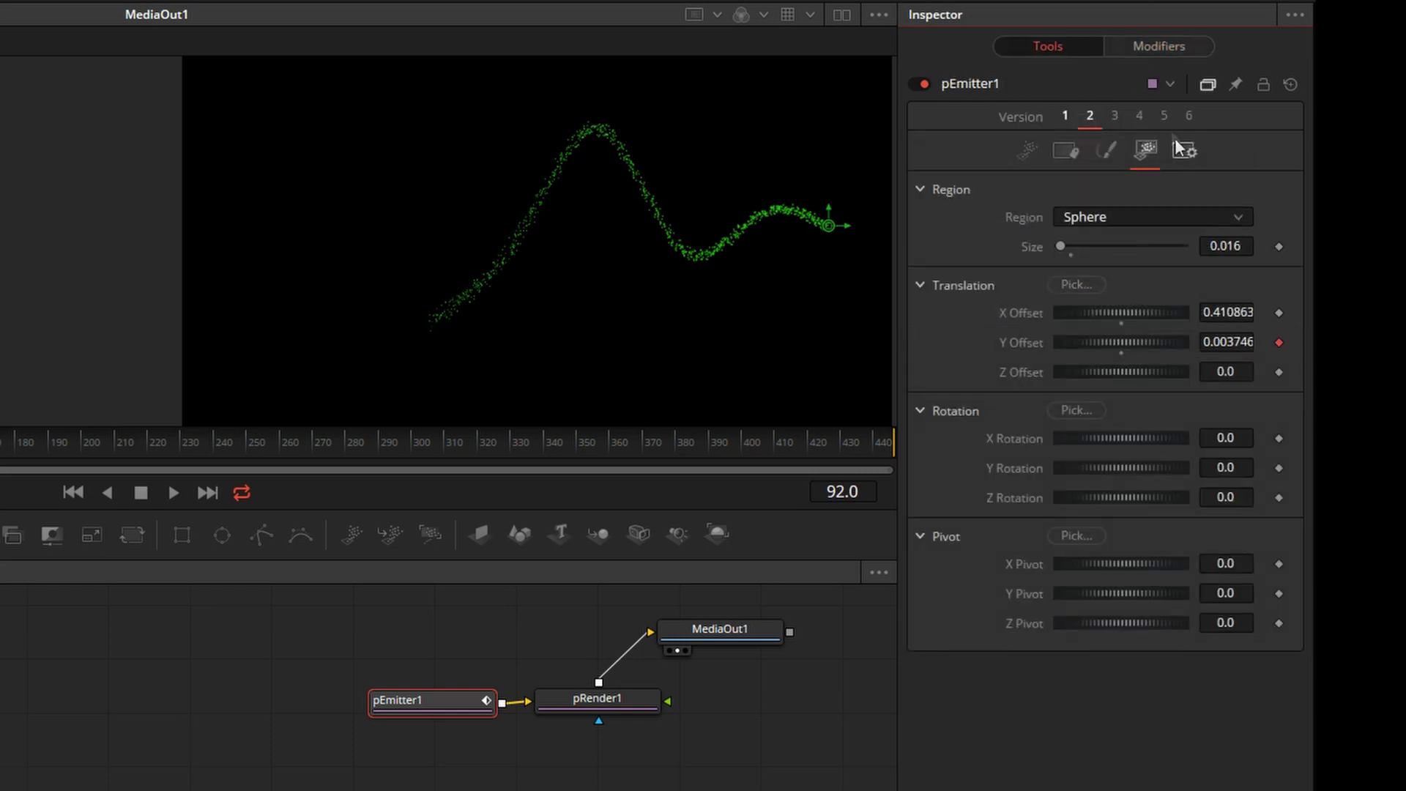
left_click(1116, 121)
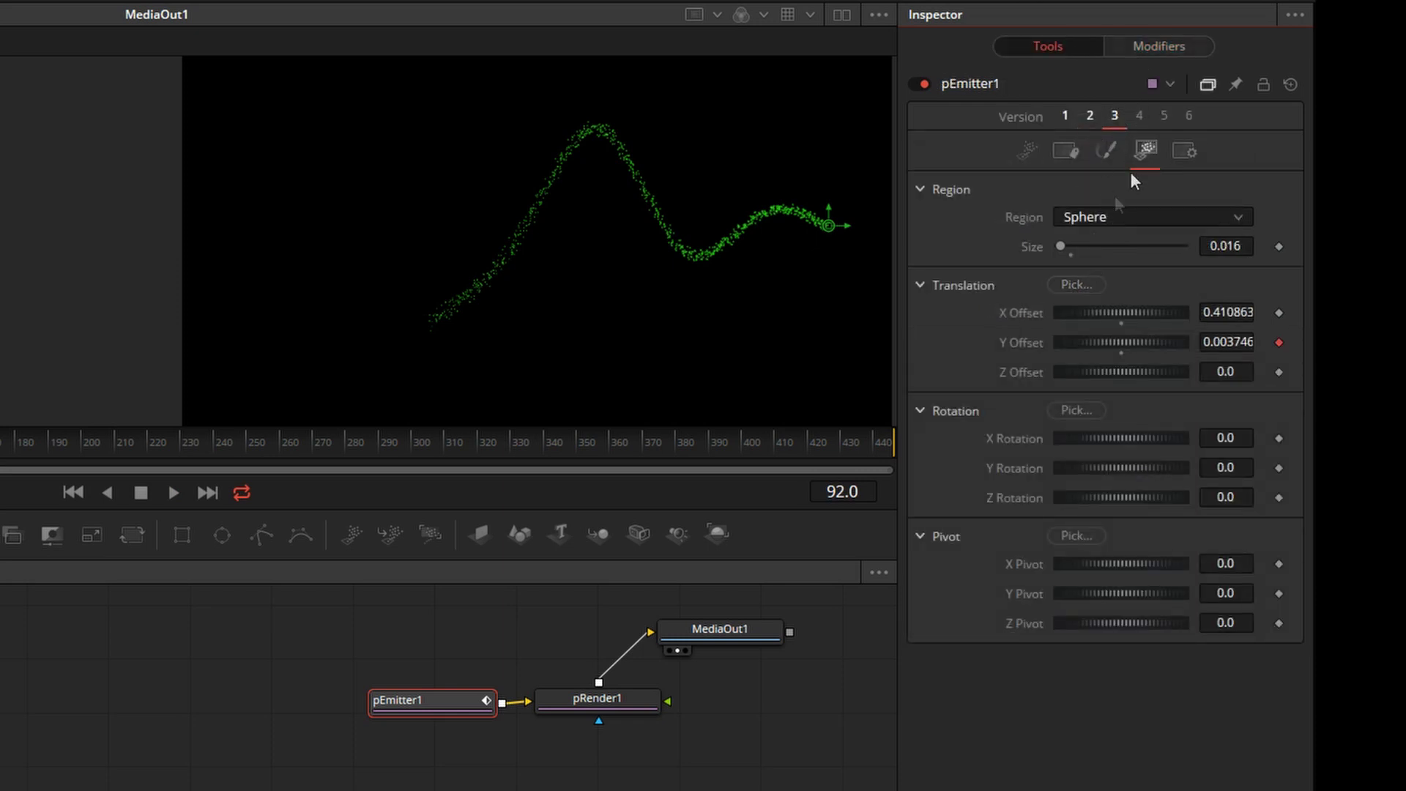
right_click(1115, 341)
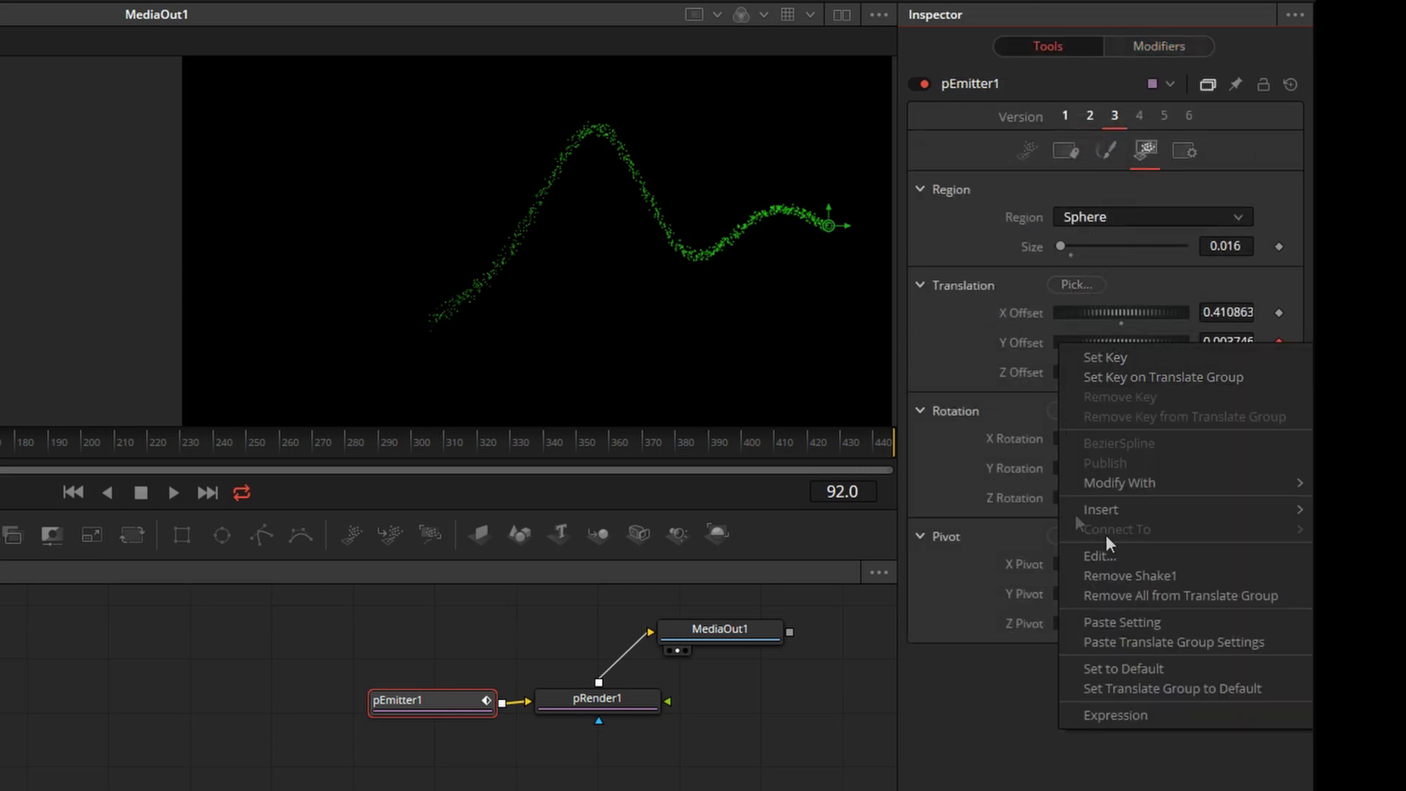
left_click(1163, 575)
left_click(888, 2)
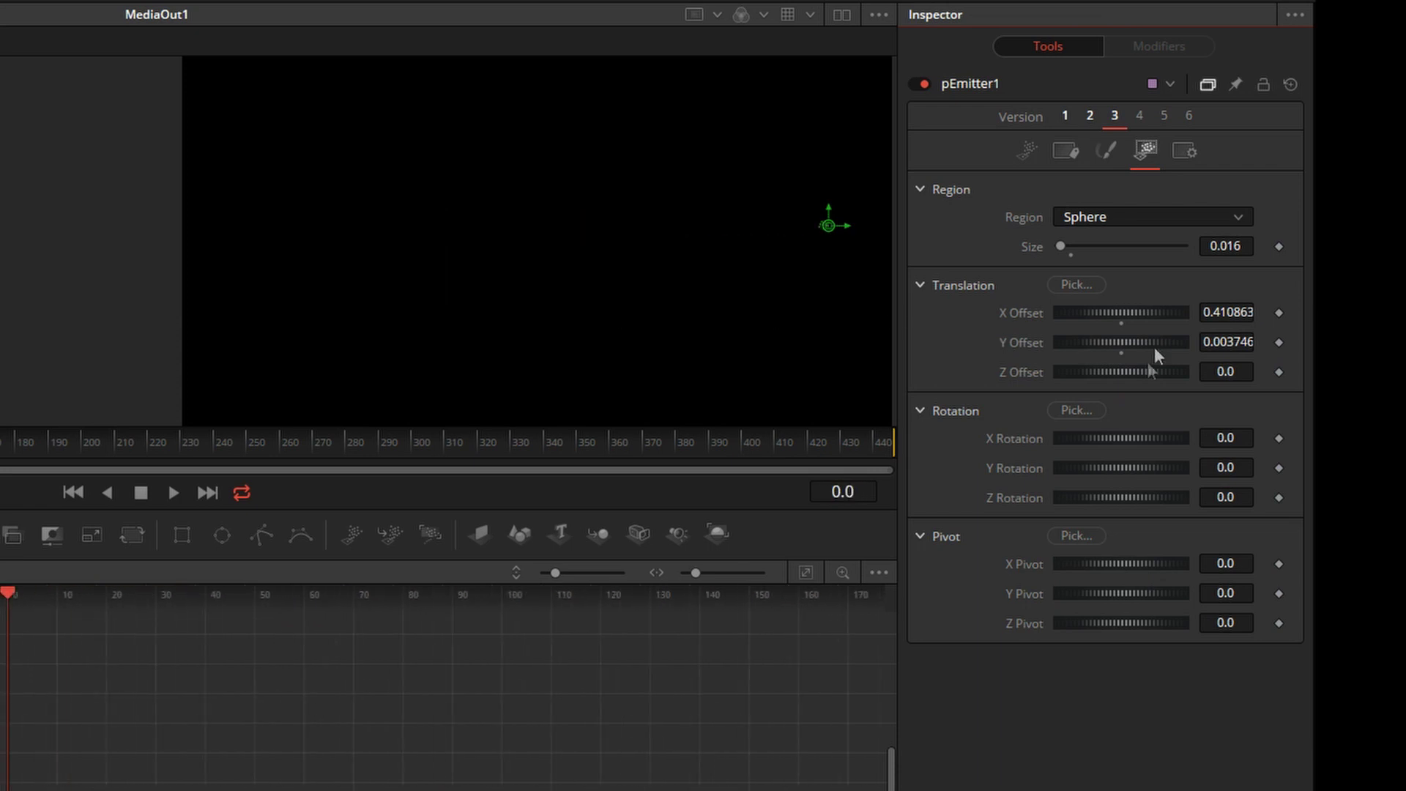
left_click(1278, 342)
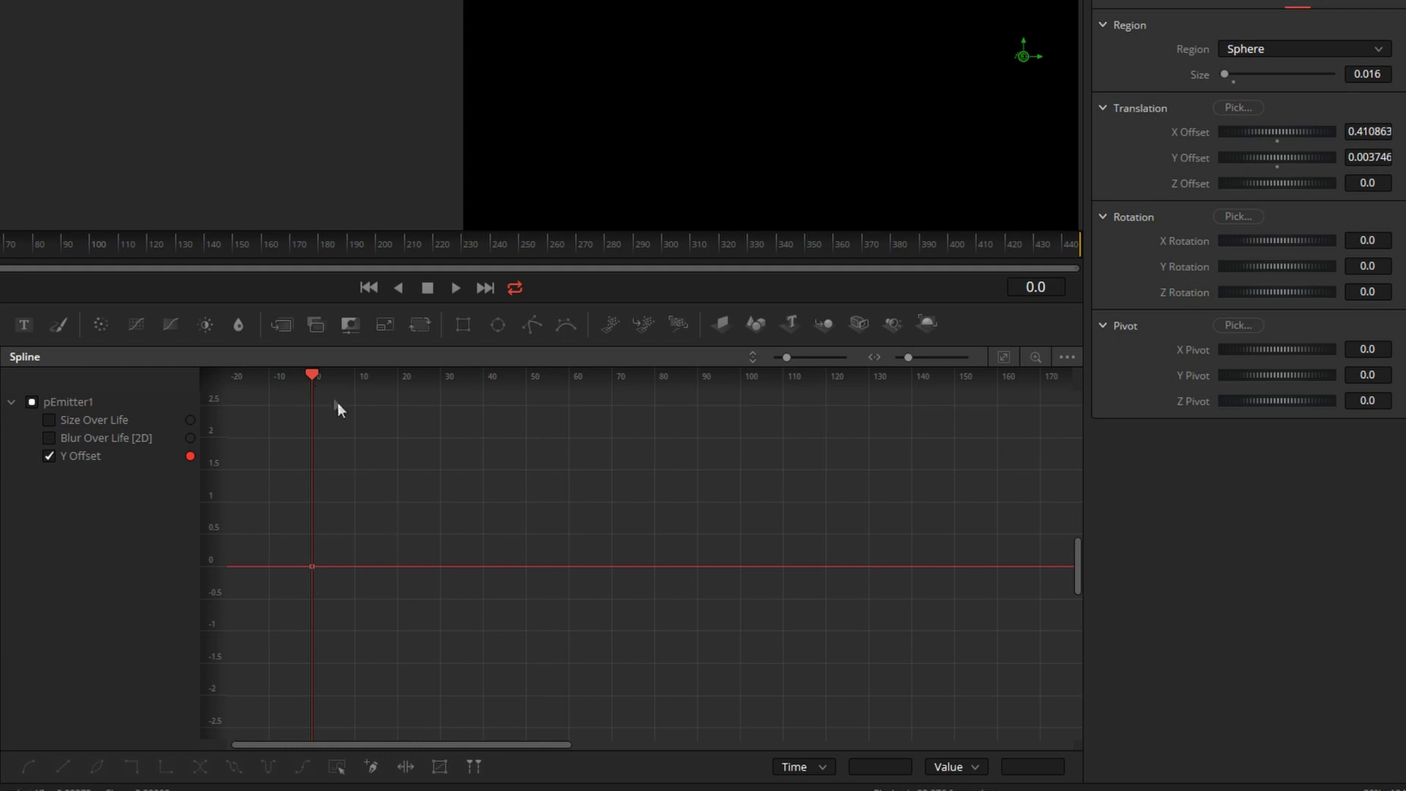
Add five dip-and-peak keyframes to the Y Offset spline up to frame 51 and preview them.
left_click(354, 584)
left_click(385, 546)
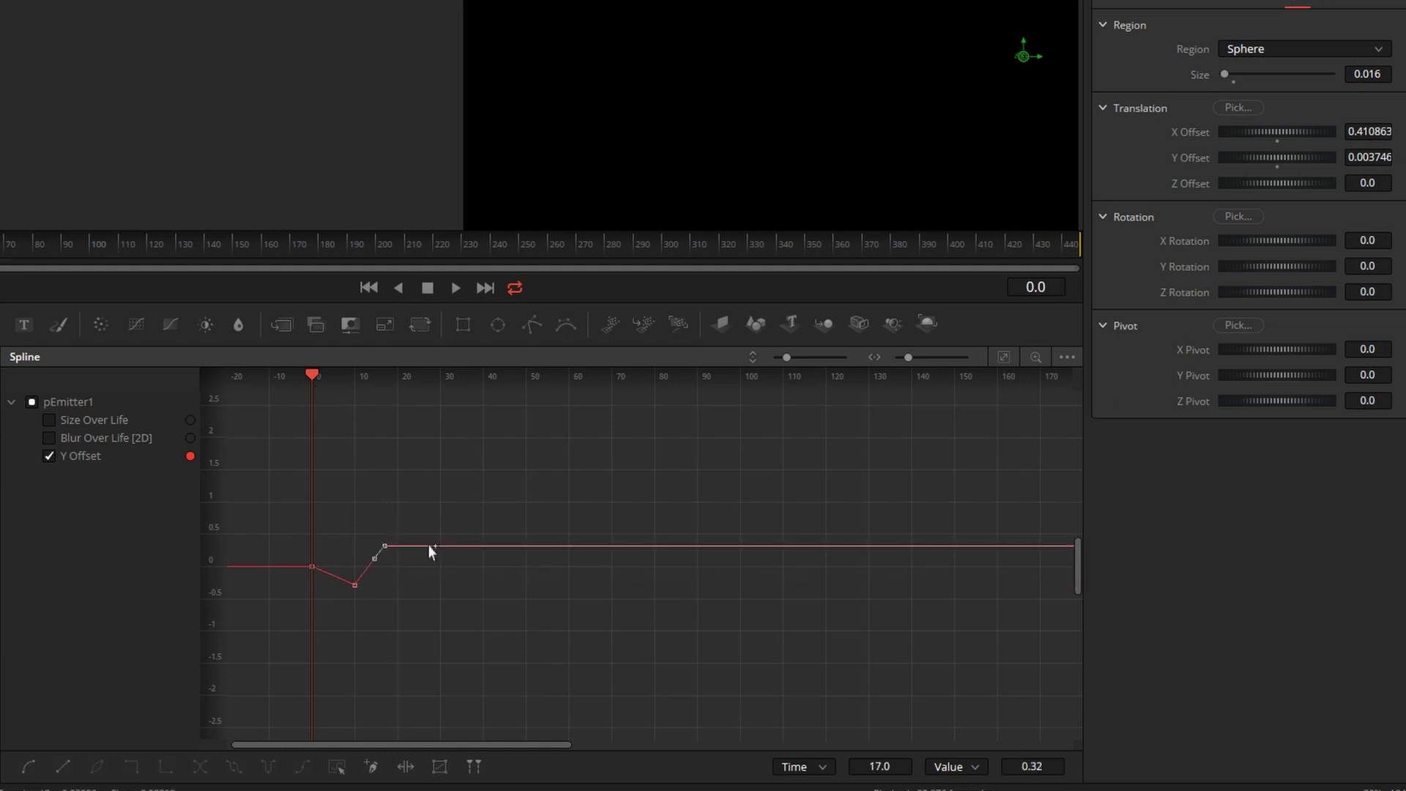
left_click(432, 579)
left_click(483, 531)
left_click(530, 601)
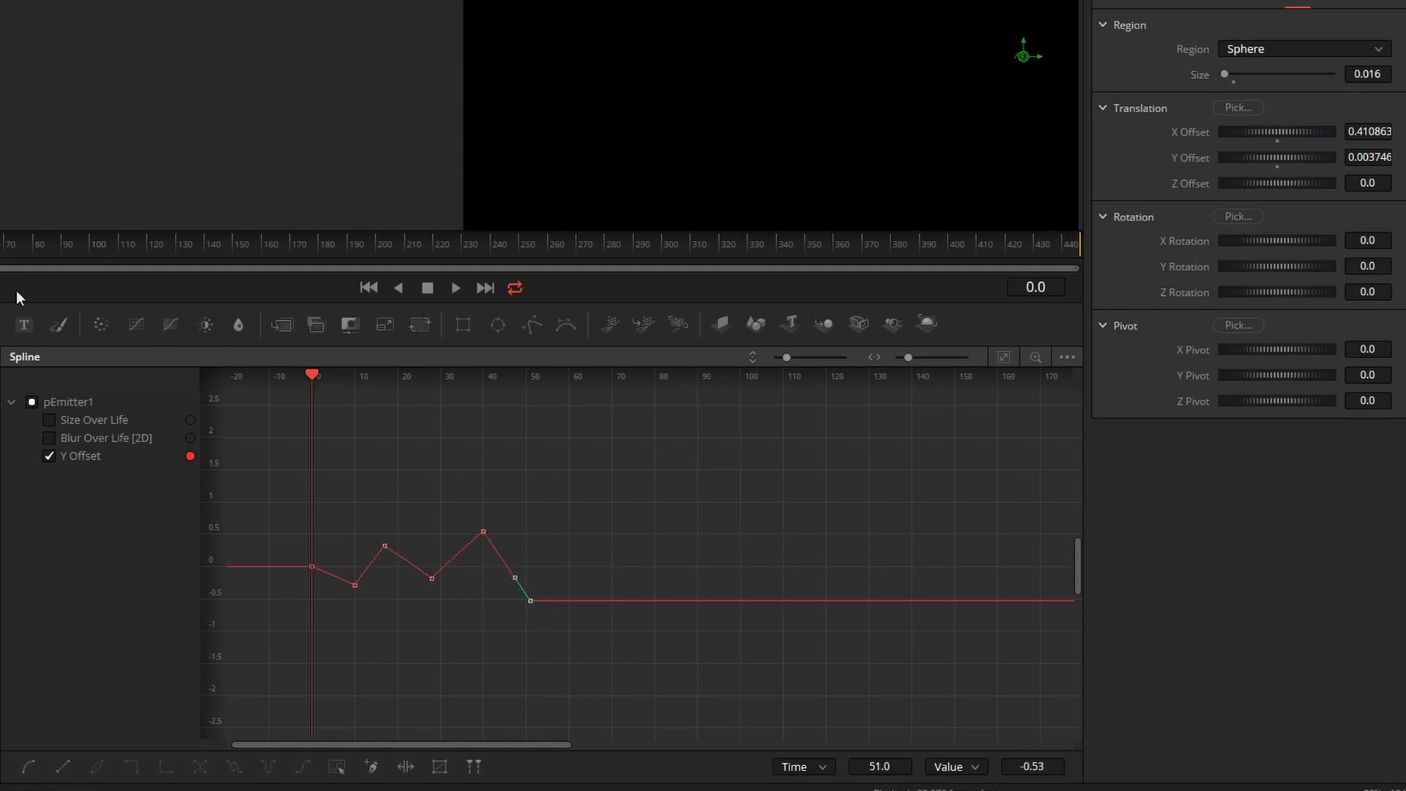
key("space")
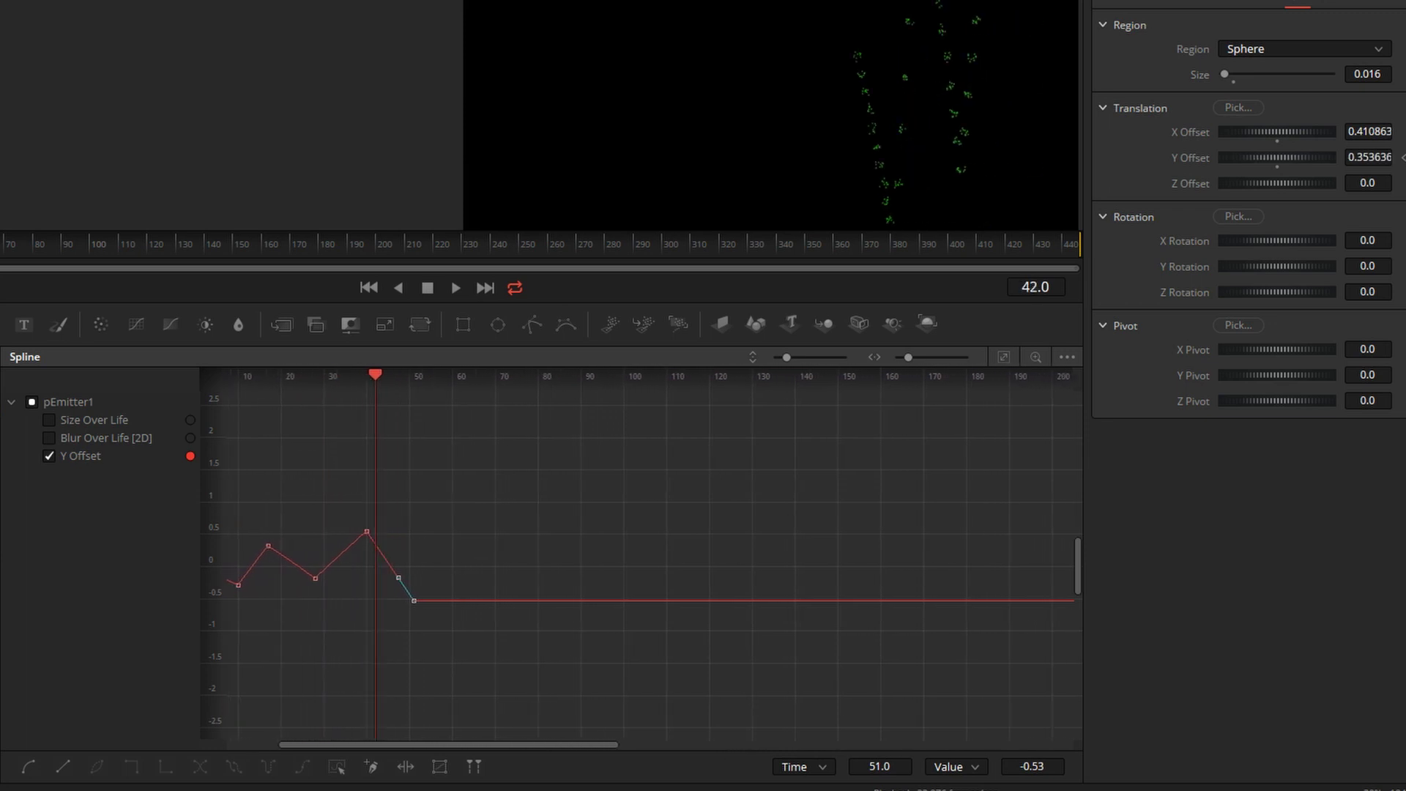
key("space")
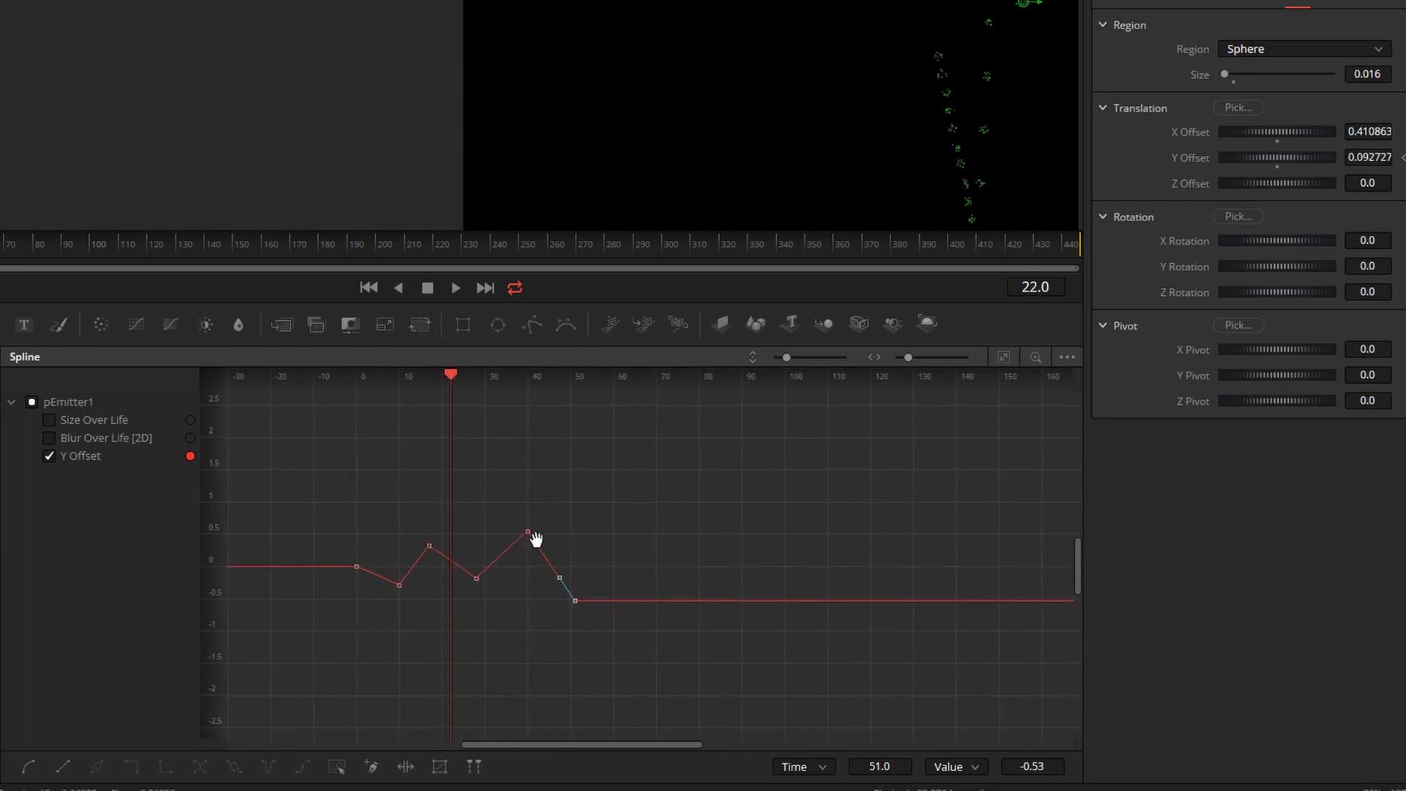
Smooth the selected keyframes and scale them down vertically to lower the amplitude.
left_click_drag(681, 471, 364, 581)
left_click(28, 766)
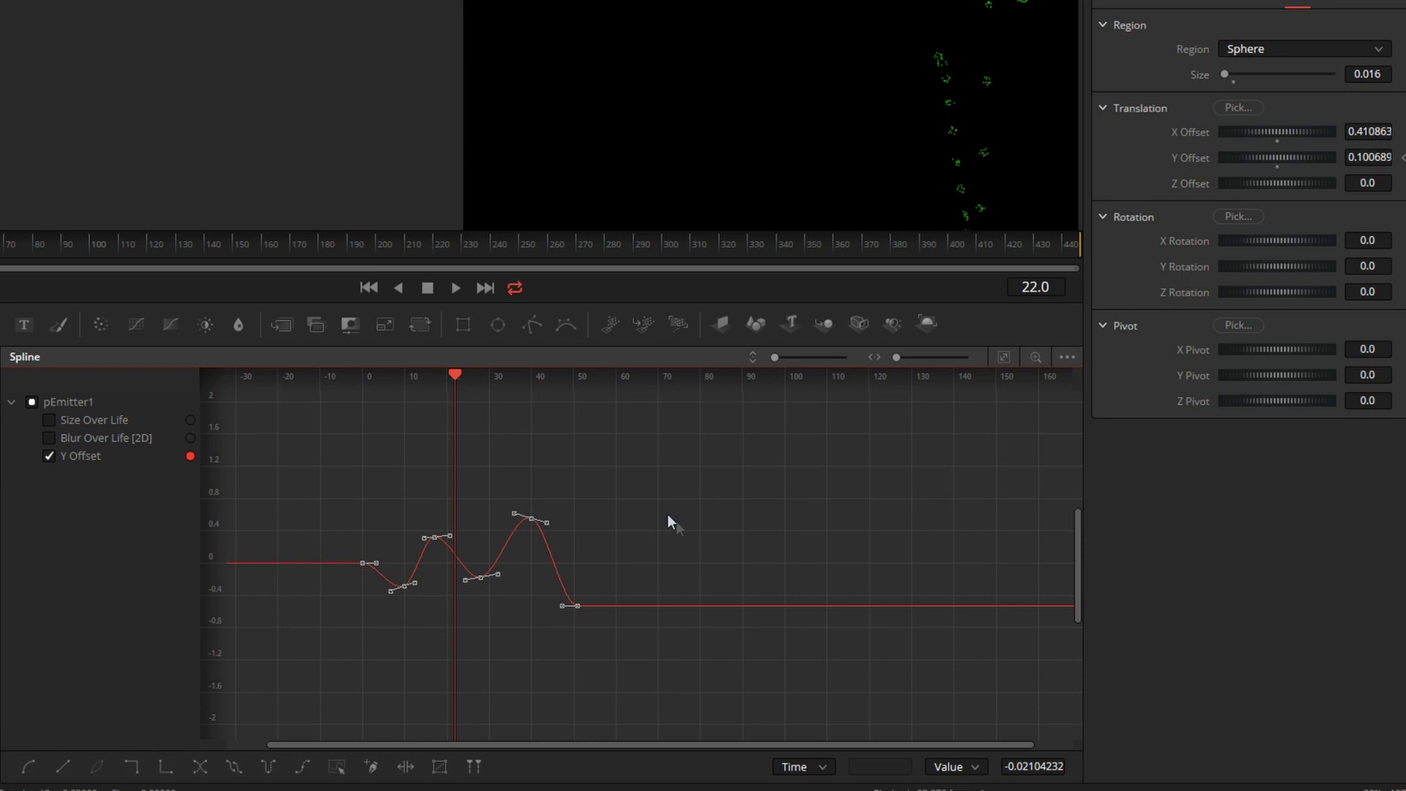
key("shift+s")
left_click(442, 767)
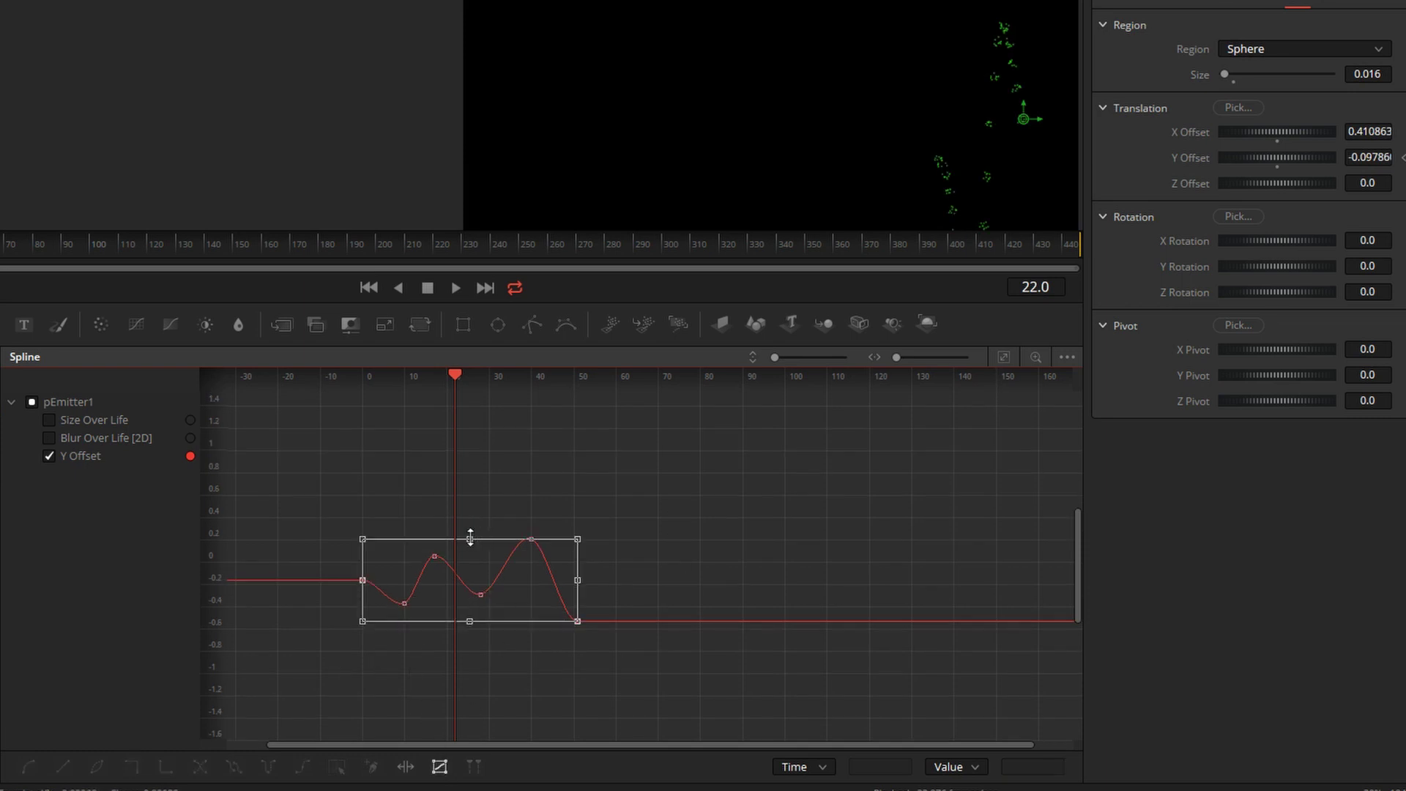
left_click_drag(470, 538, 476, 562)
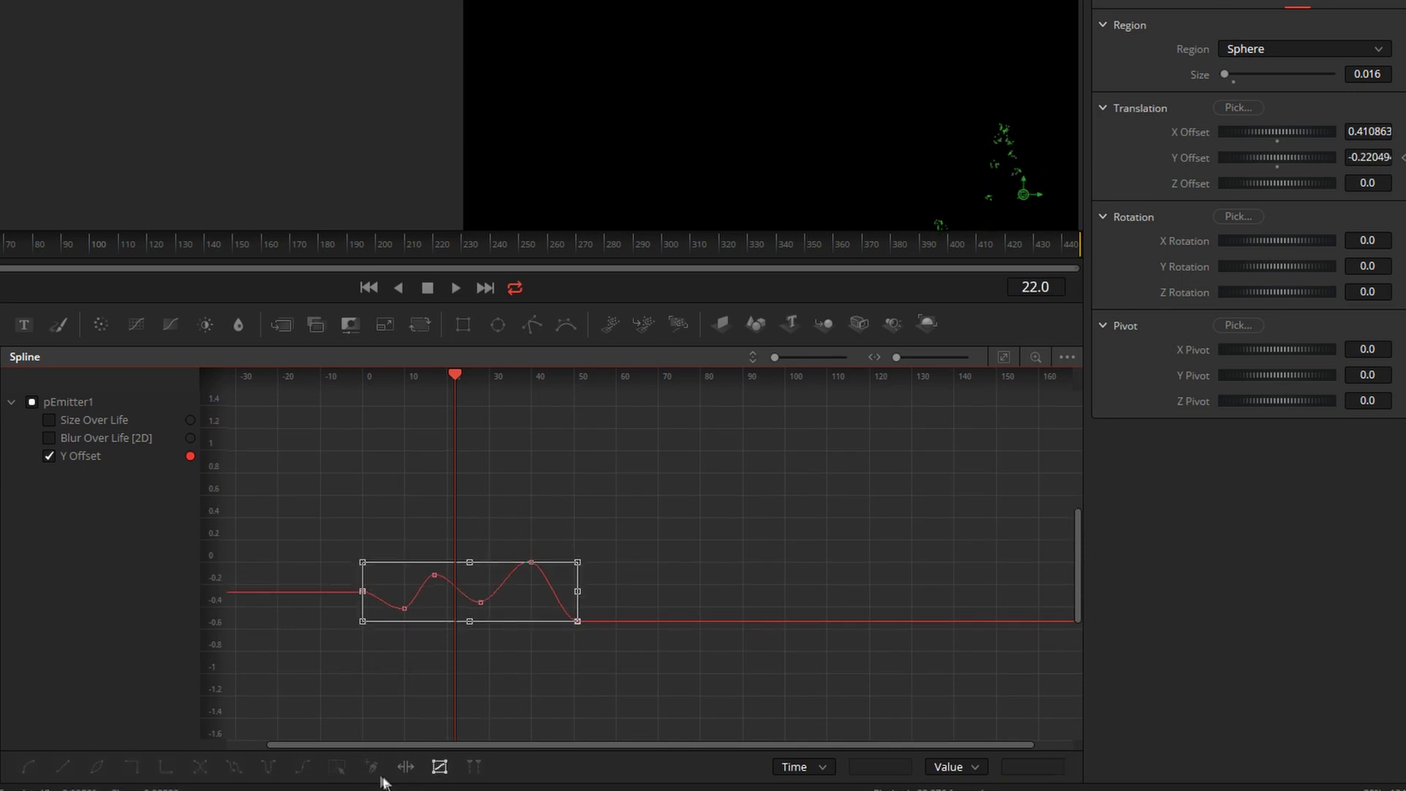
left_click(439, 766)
left_click_drag(681, 494, 354, 568)
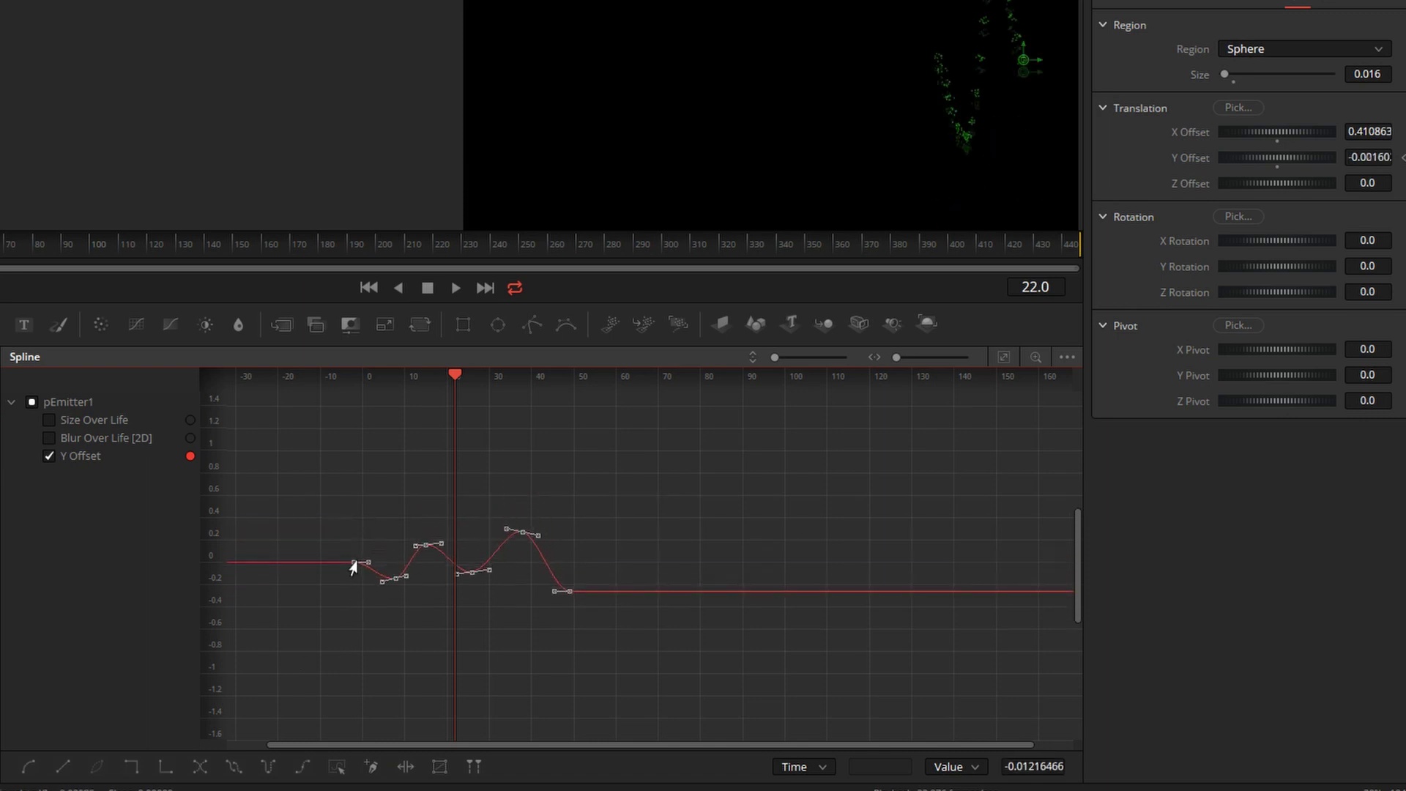
Time-stretch the Y Offset keyframes, nudging the peak near frame 39.
key("space")
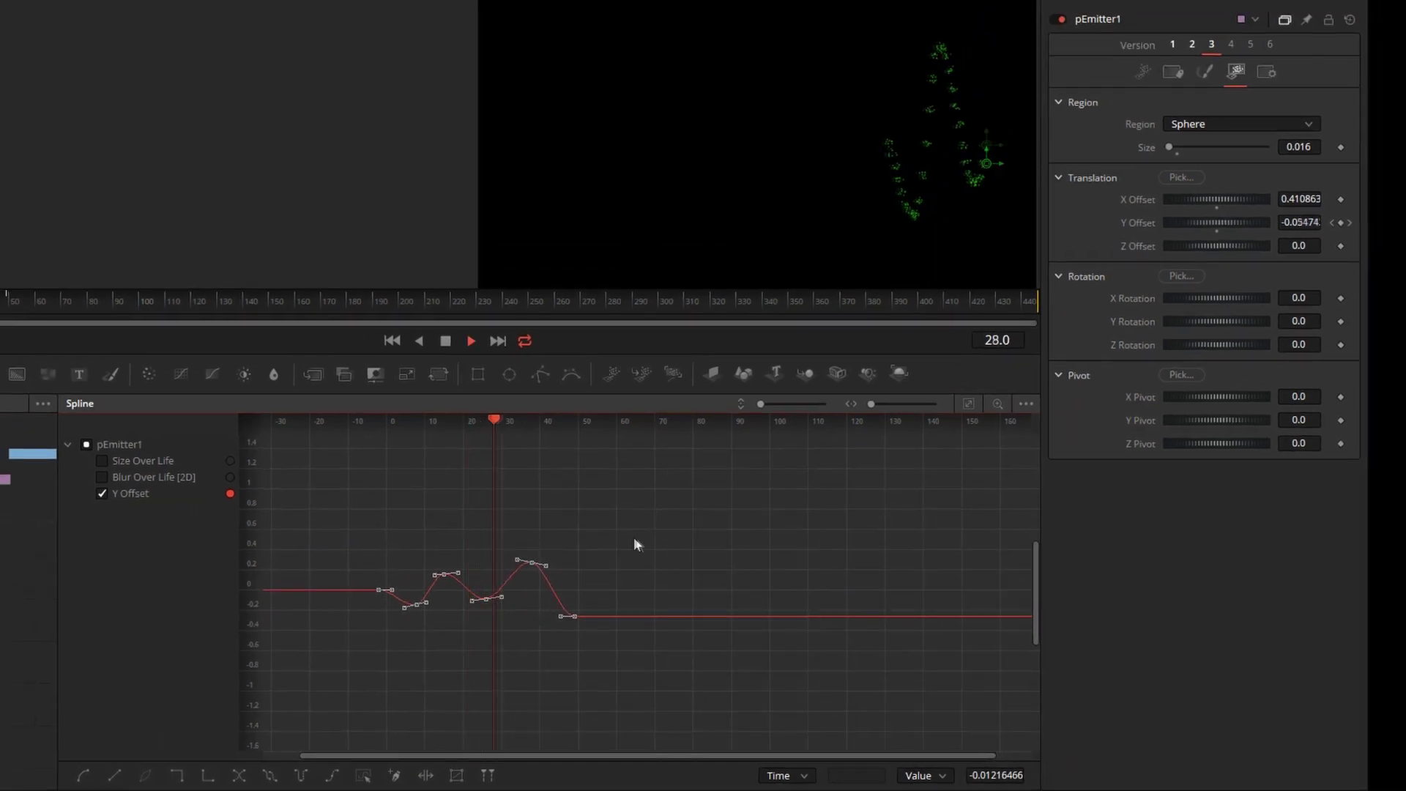
key("space")
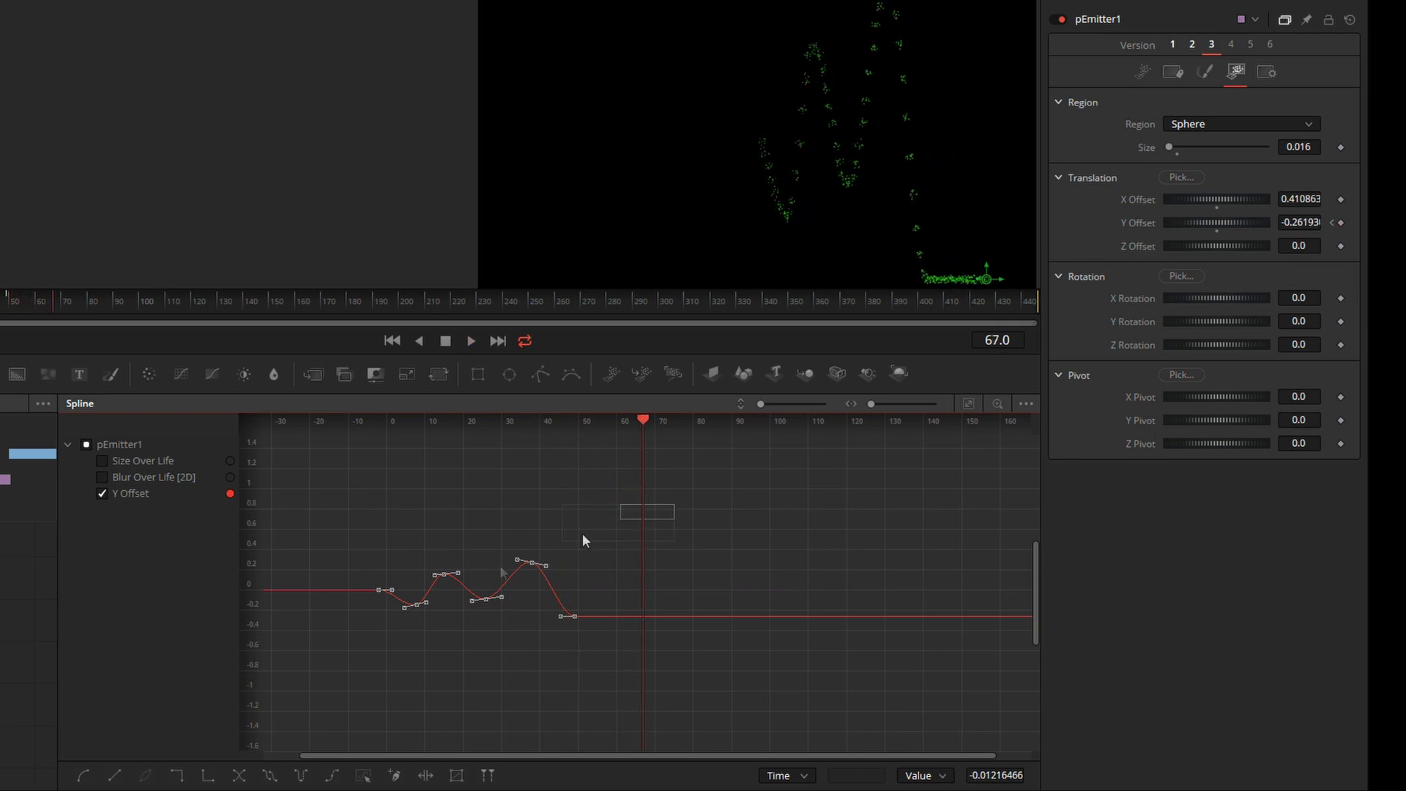
left_click_drag(542, 422, 532, 424)
left_click_drag(628, 416, 533, 421)
left_click(457, 774)
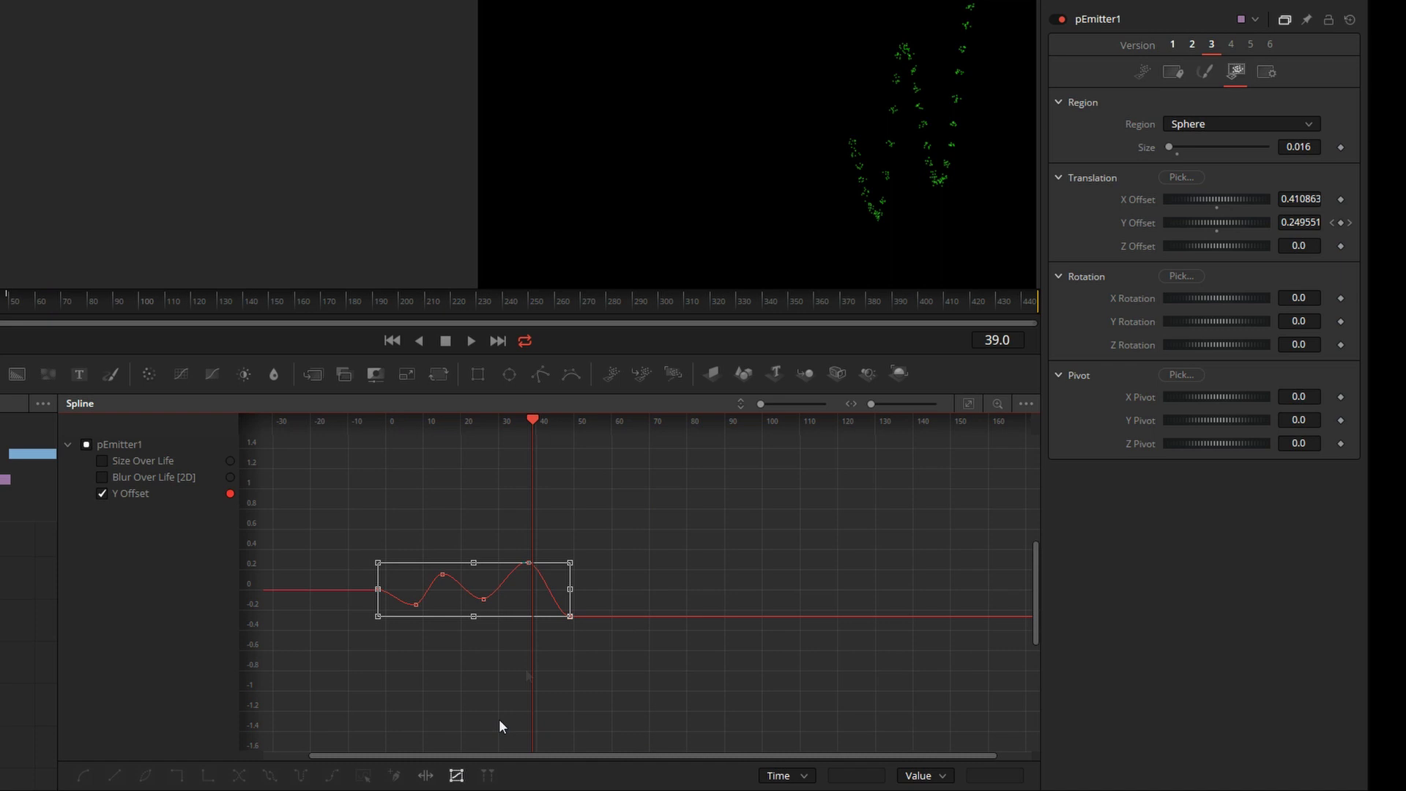
left_click_drag(529, 560, 473, 576)
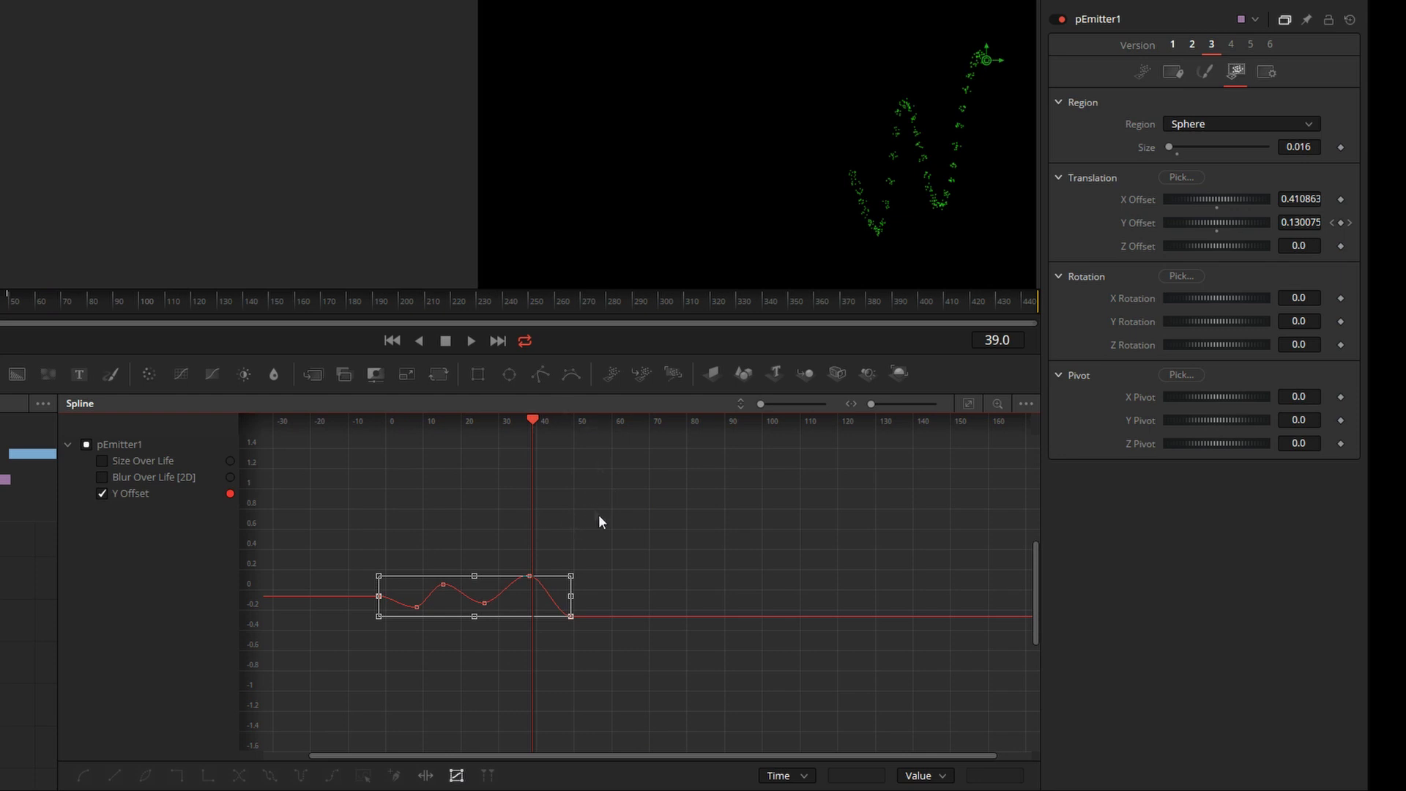
left_click(456, 775)
Preview the wave, then select all Y Offset keyframes and reverse the spline in time.
key("space")
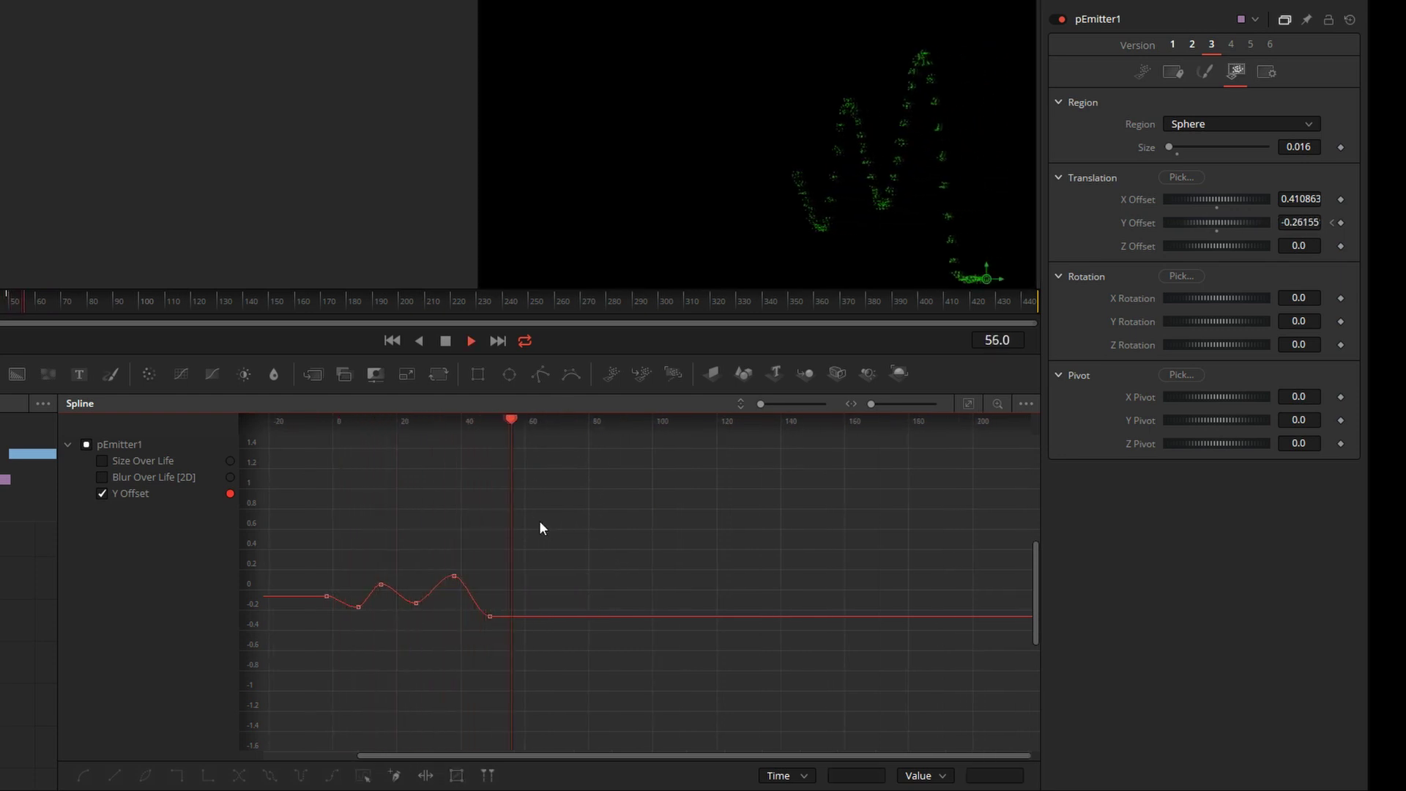
key("space")
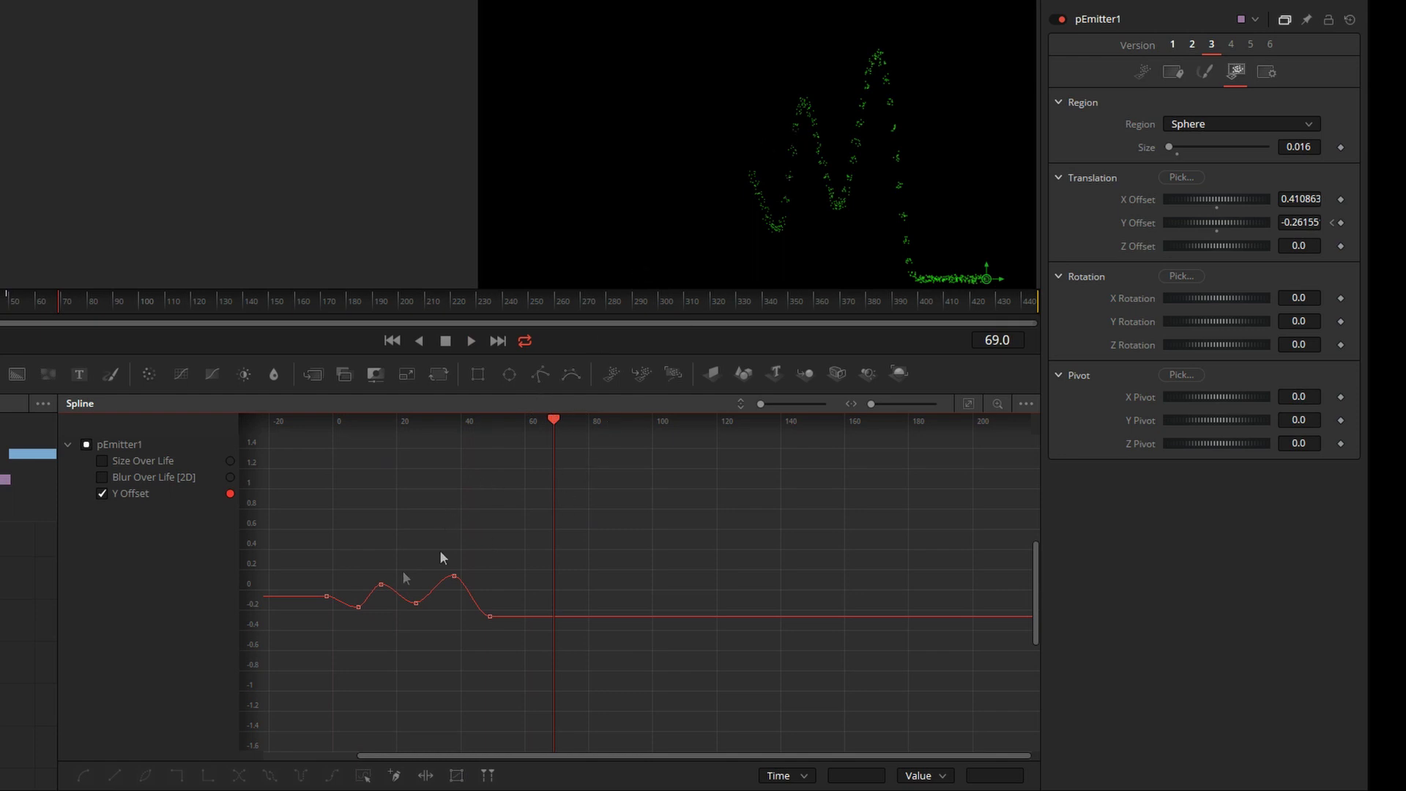
key("ctrl+a")
left_click(239, 775)
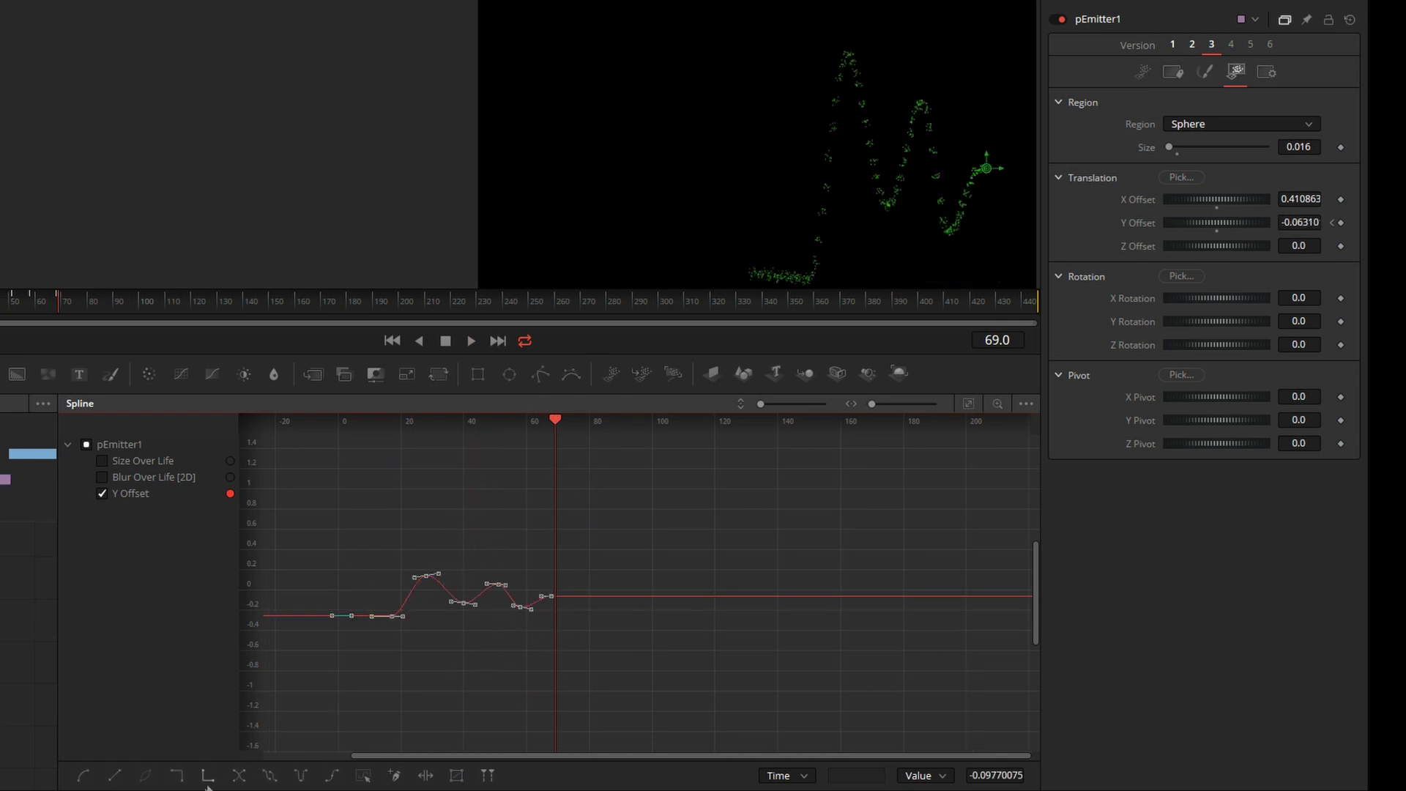
Reverse the Y Offset spline back, set it to loop, and preview the looping wave.
left_click(239, 775)
left_click(270, 775)
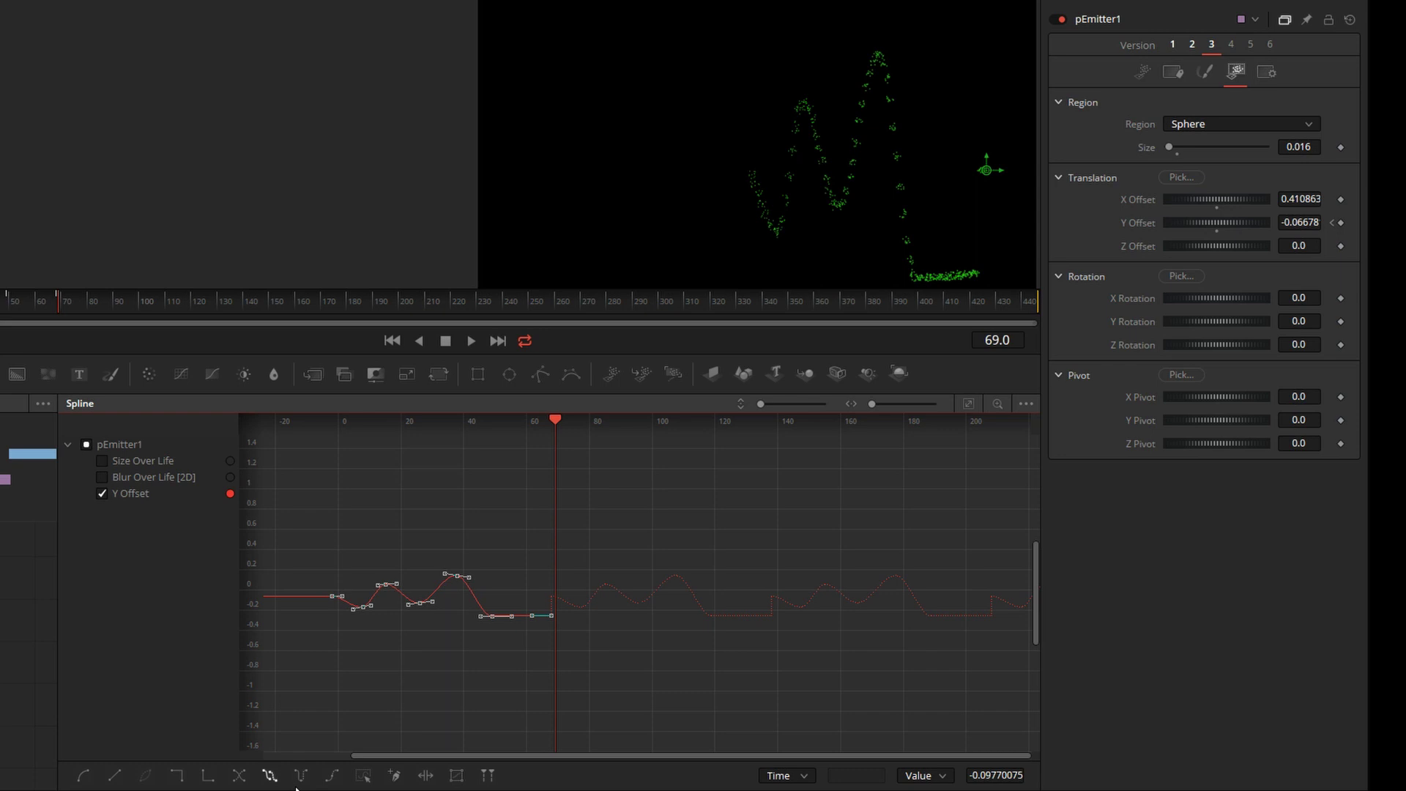
key("space")
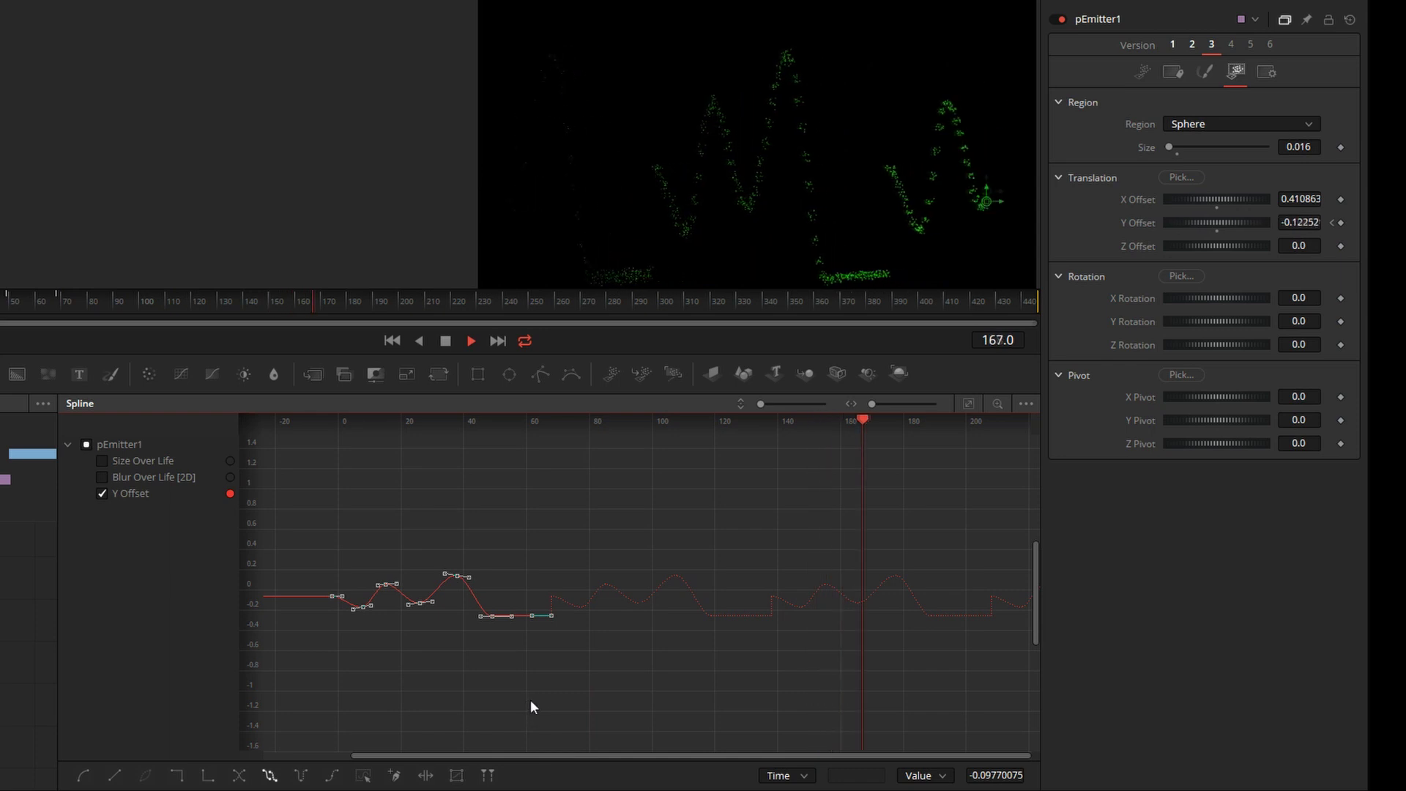
key("space")
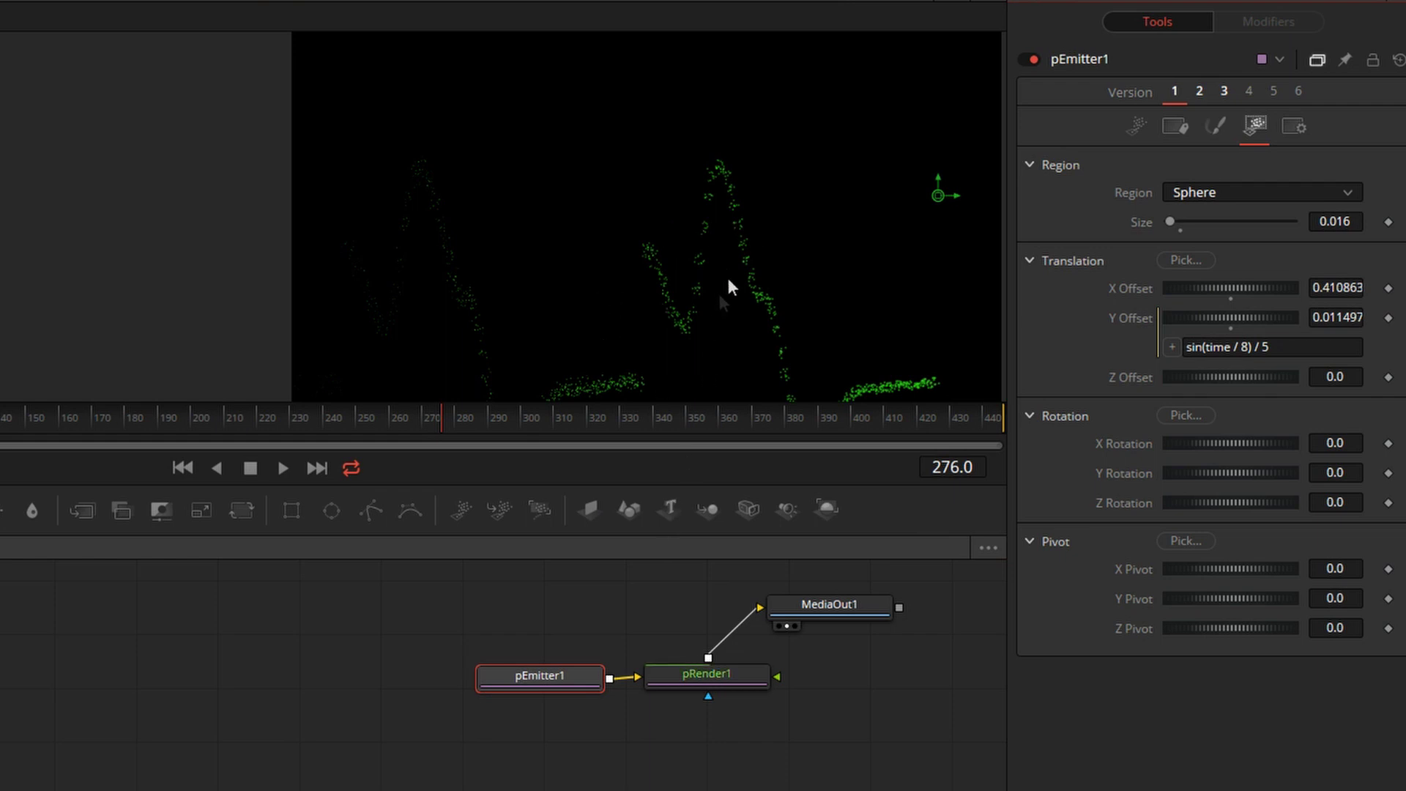
Pre-roll pRender1 so particles fill the whole sine-wave trail, then deselect it.
left_click(704, 676)
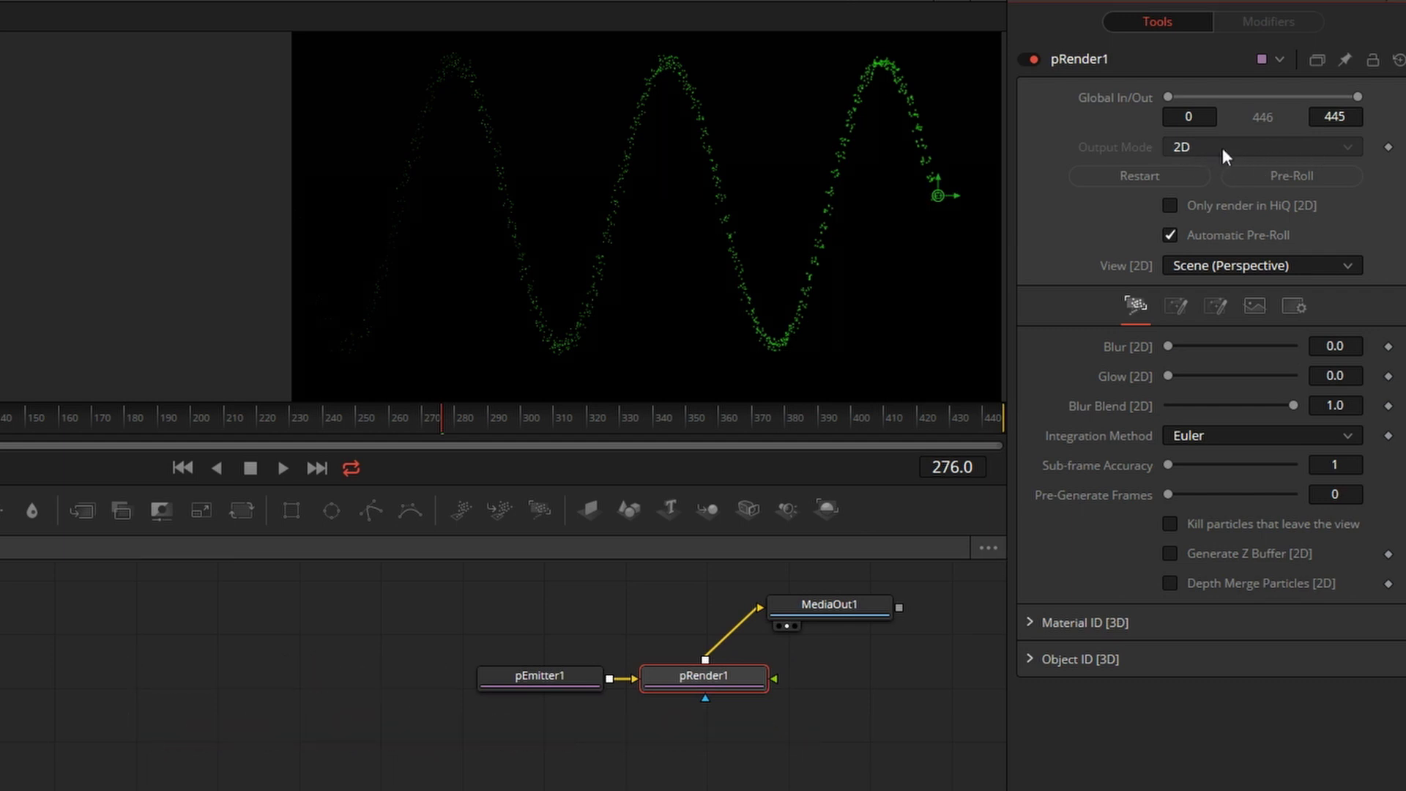
left_click(1278, 176)
left_click(705, 785)
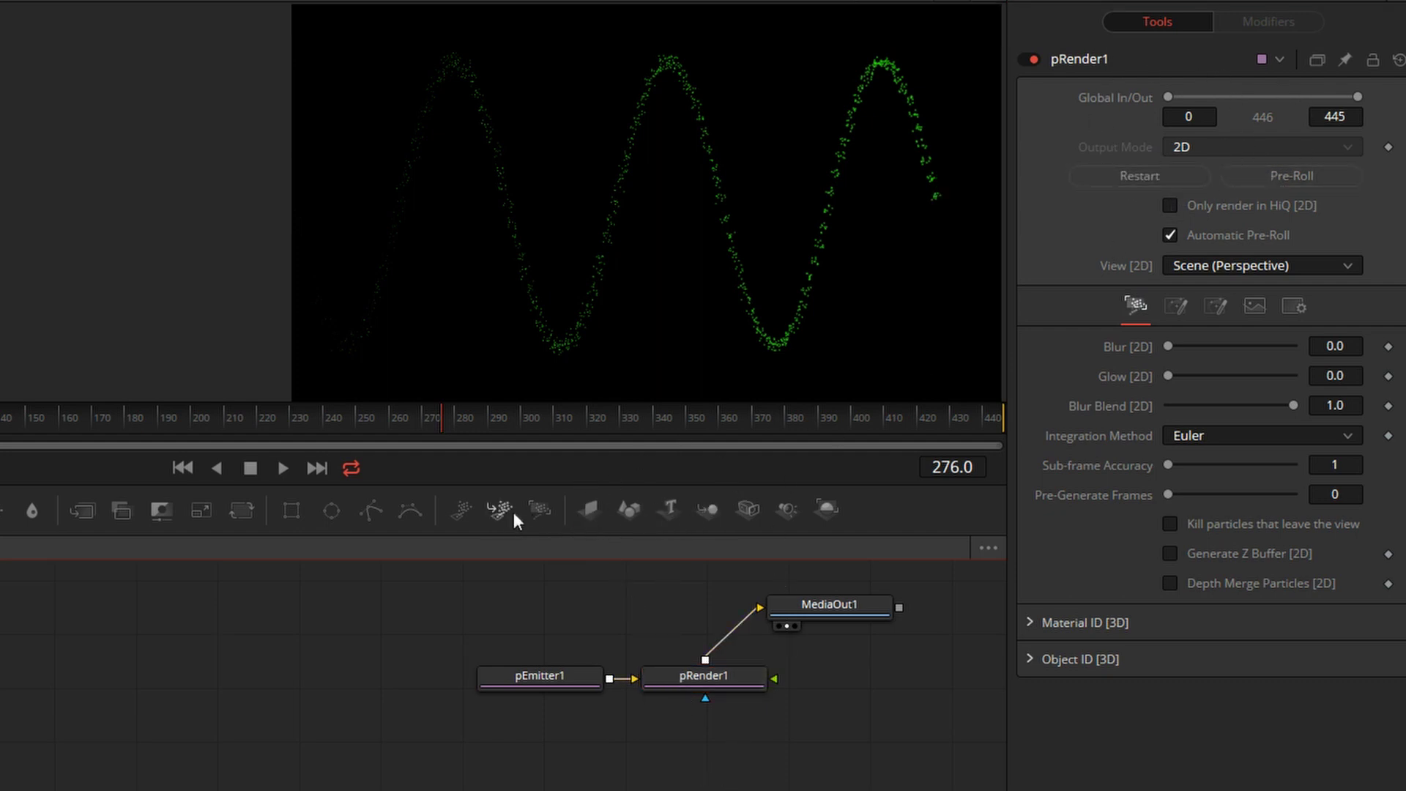
Add pRender2, wire pEmitter1 into it, and orbit its 3D particle view.
left_click(541, 518)
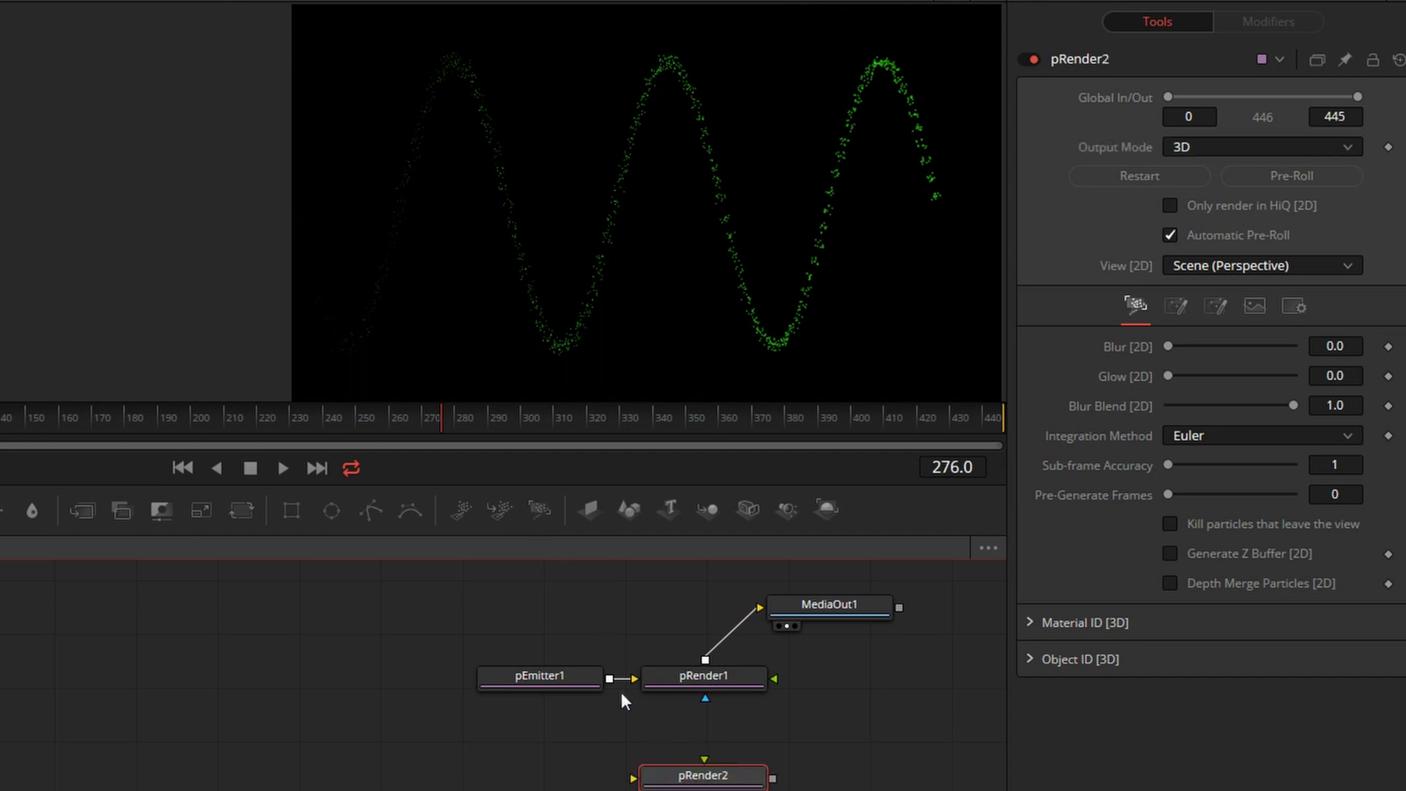
left_click_drag(599, 684, 670, 775)
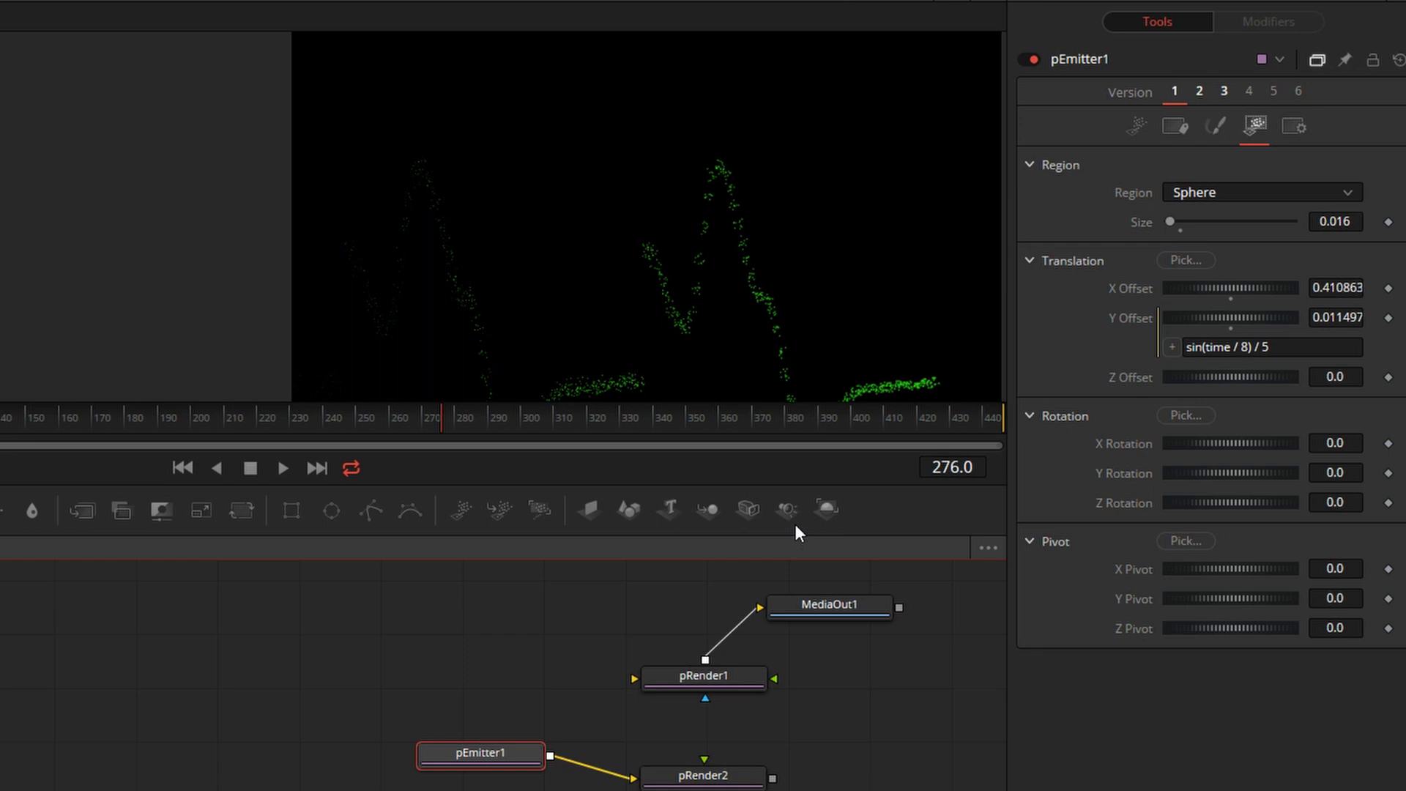
left_click(717, 779)
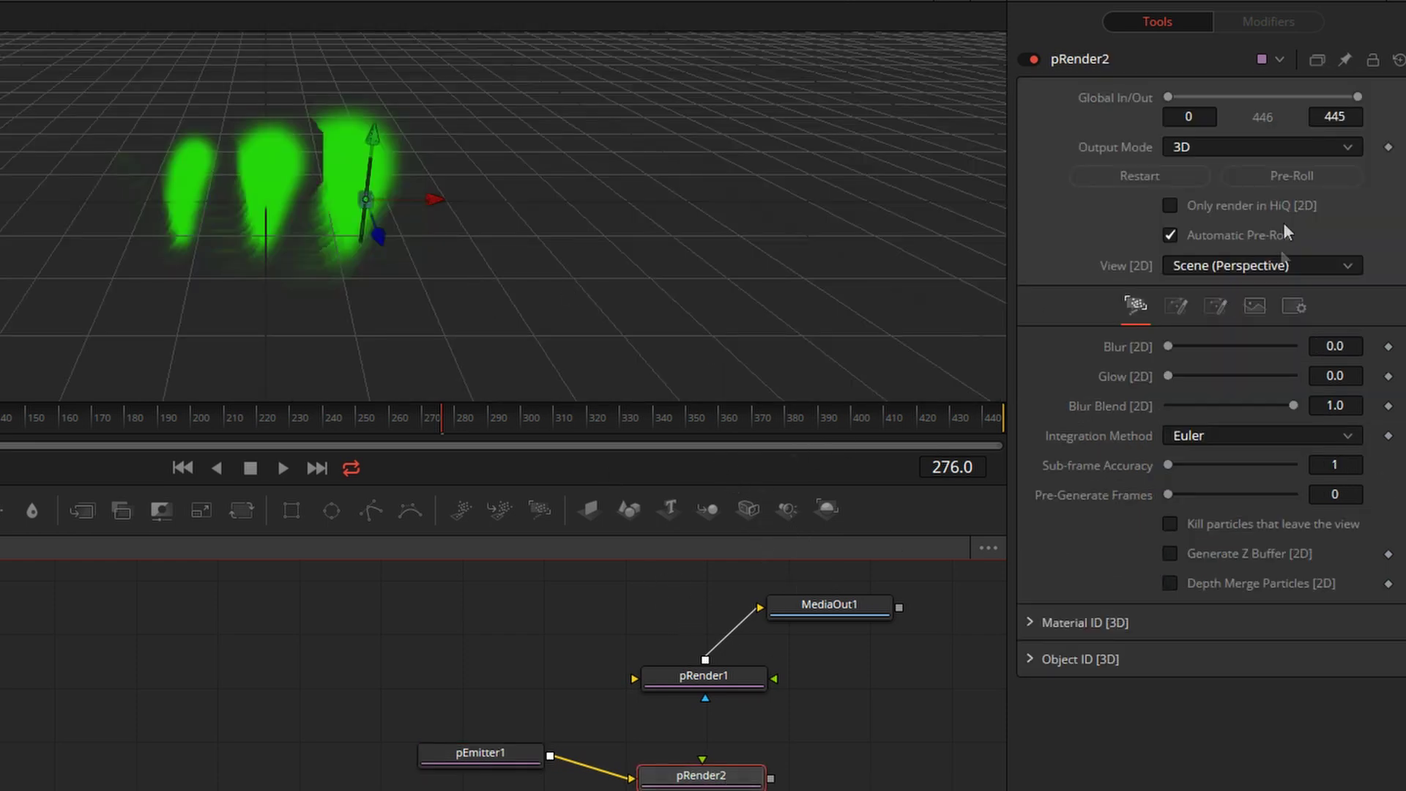
left_click_drag(462, 233, 443, 276)
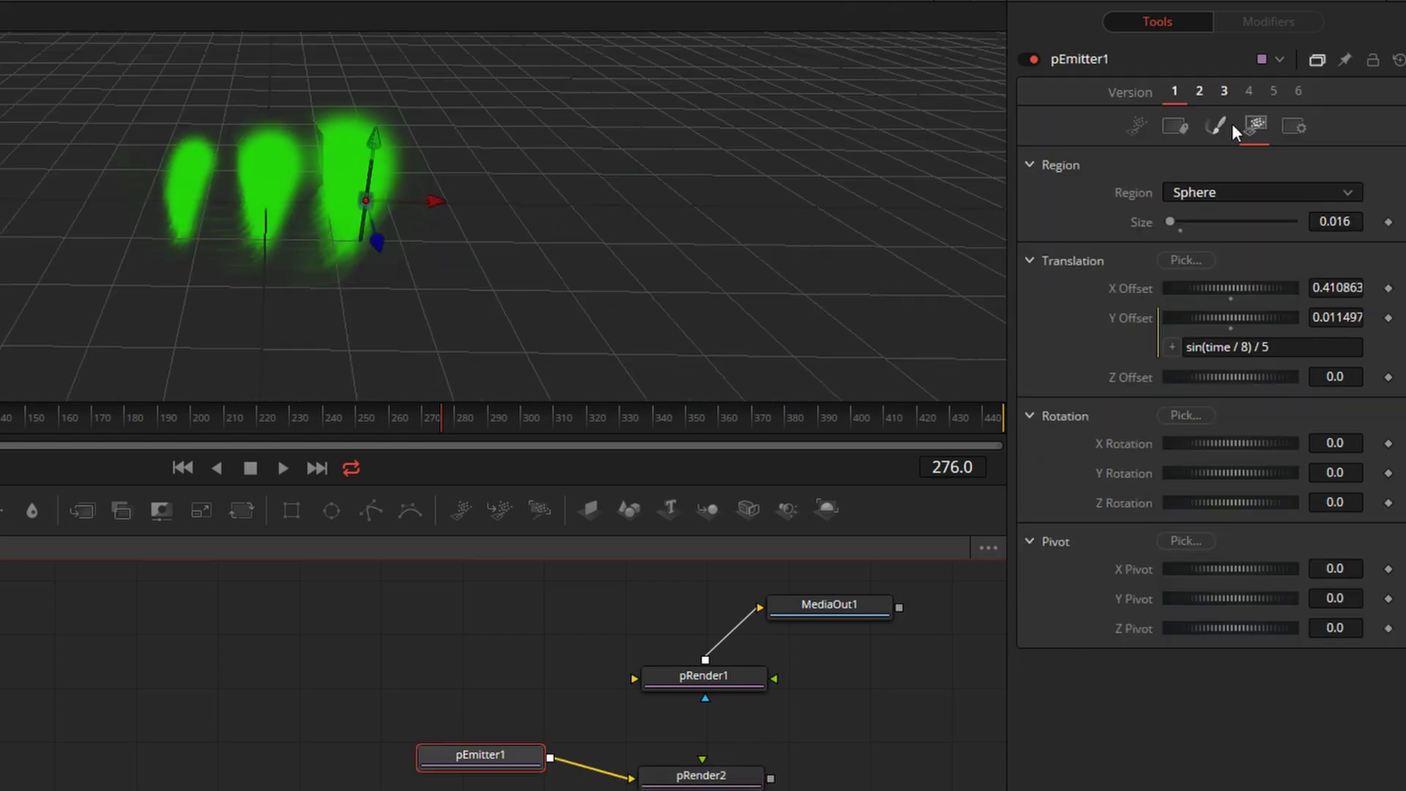
Keep pEmitter1's particle Style on Point and orbit closer to the wave in 3D.
left_click(1229, 125)
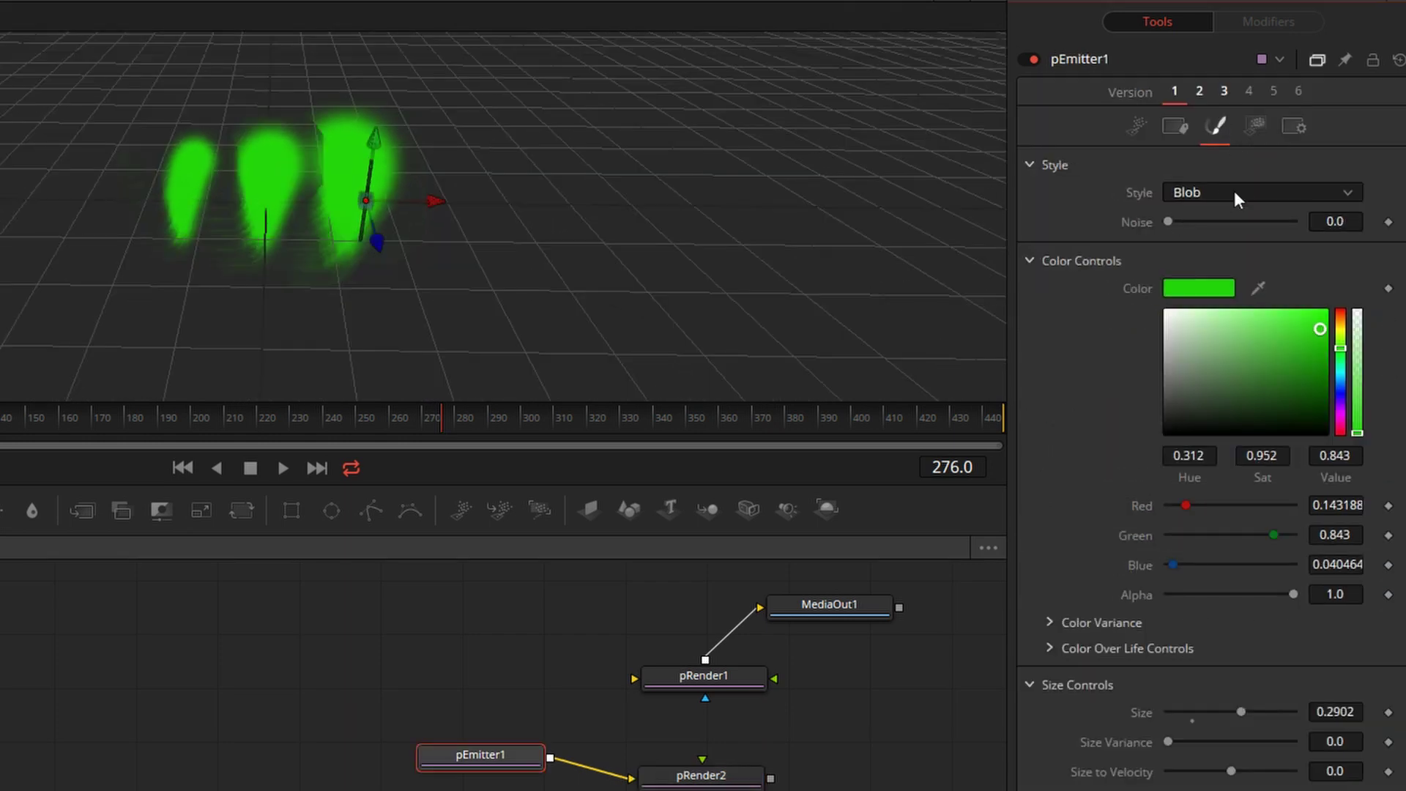
left_click(1234, 192)
key("Escape")
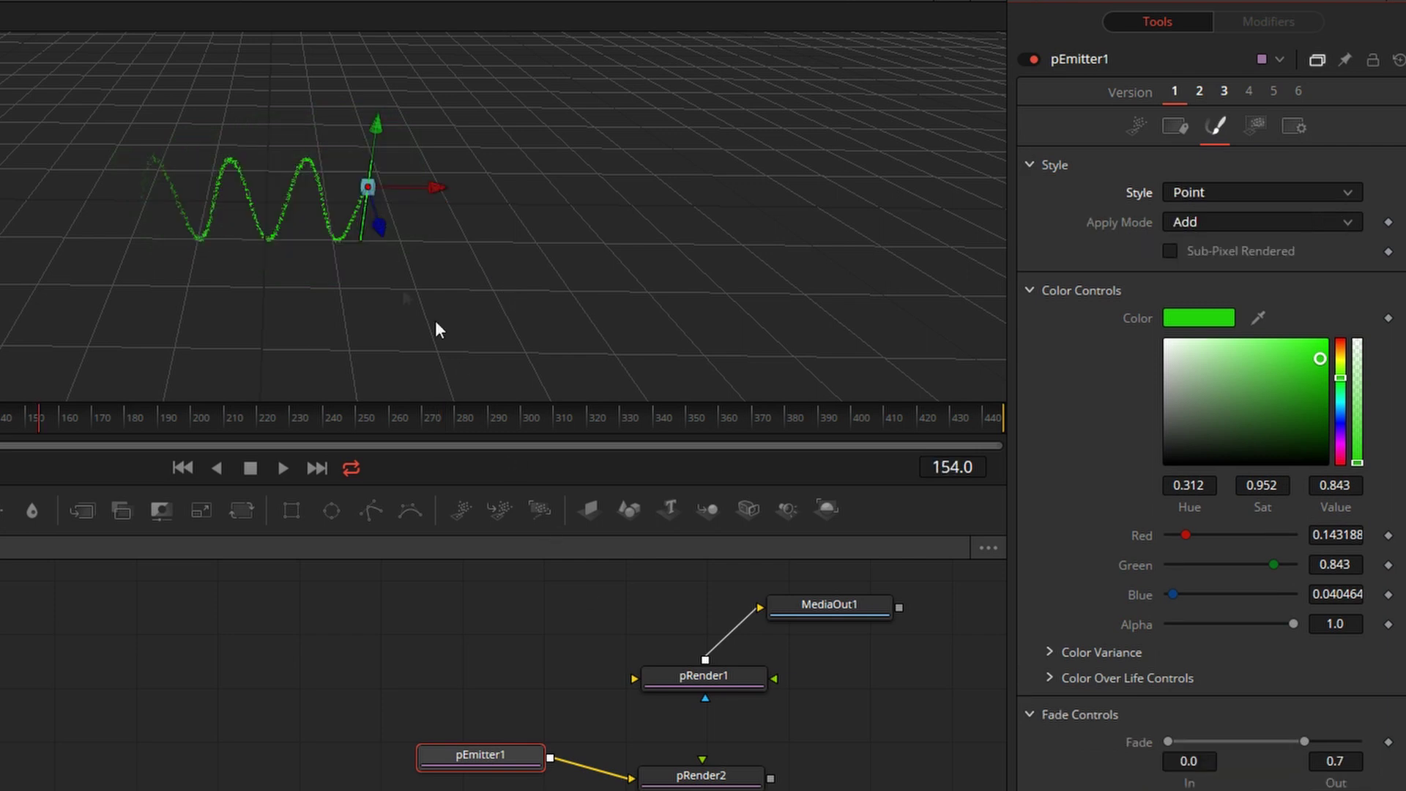
left_click_drag(432, 326, 128, 238)
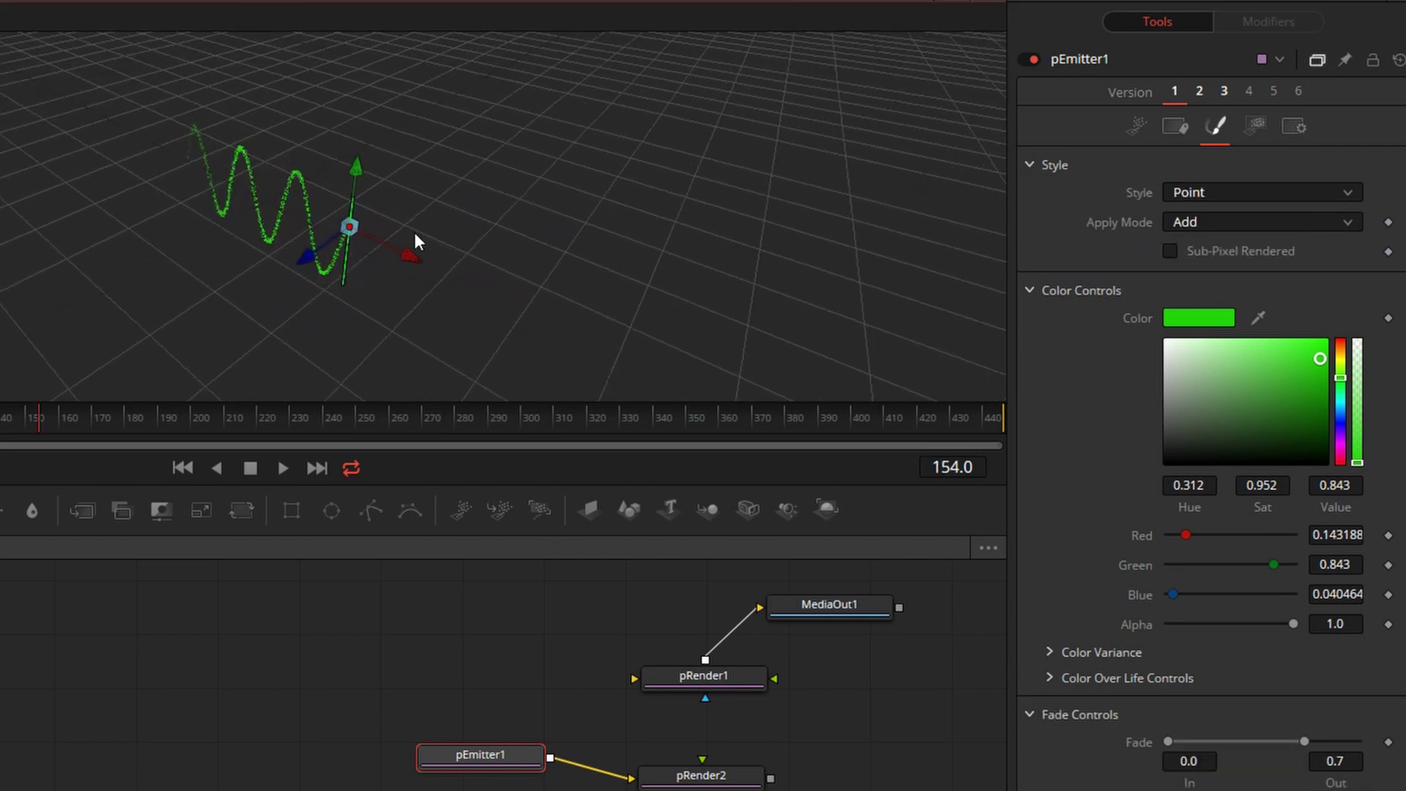
left_click_drag(415, 232, 623, 308)
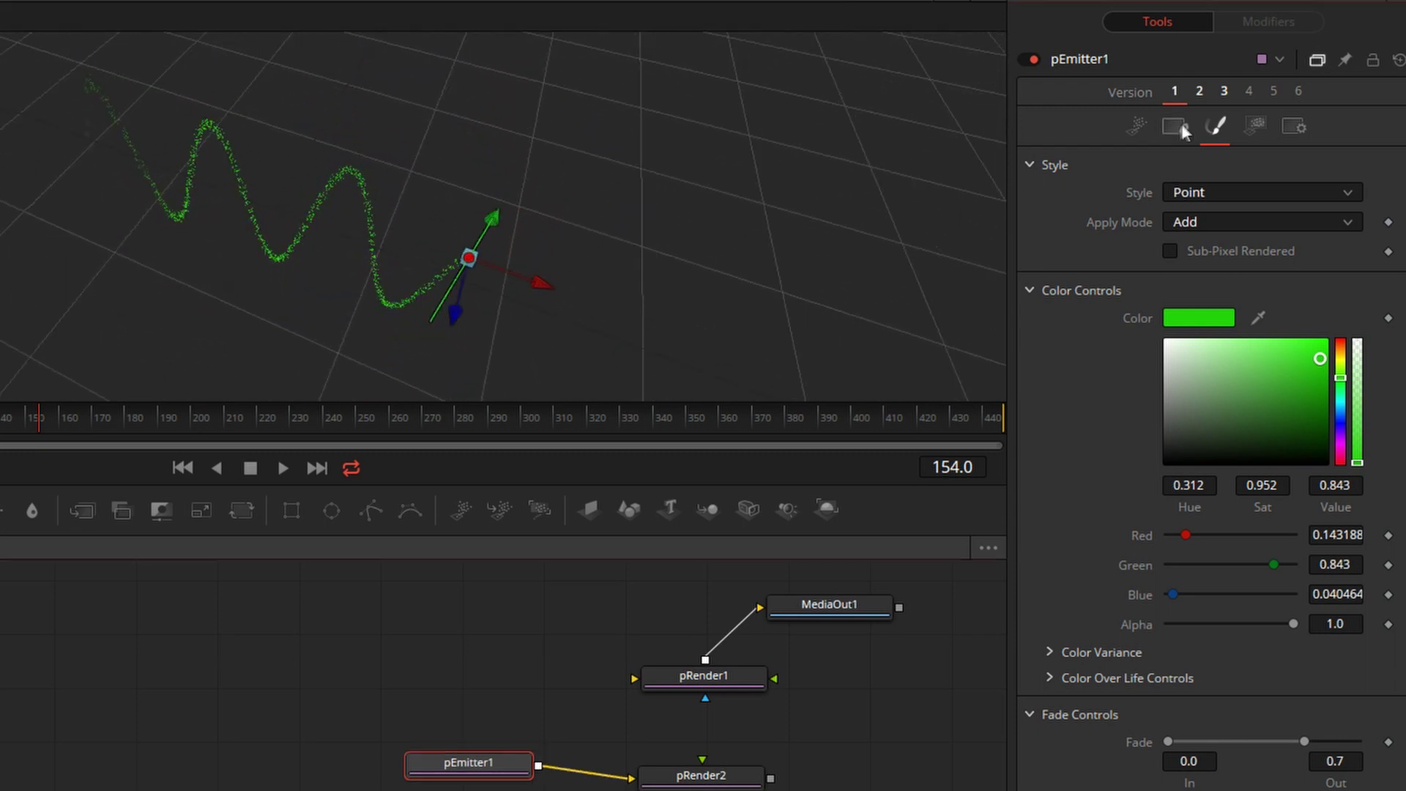
Set pEmitter1's Angle Z Variance to 20 and orbit to judge the depth spread.
left_click(1176, 126)
left_click(1139, 131)
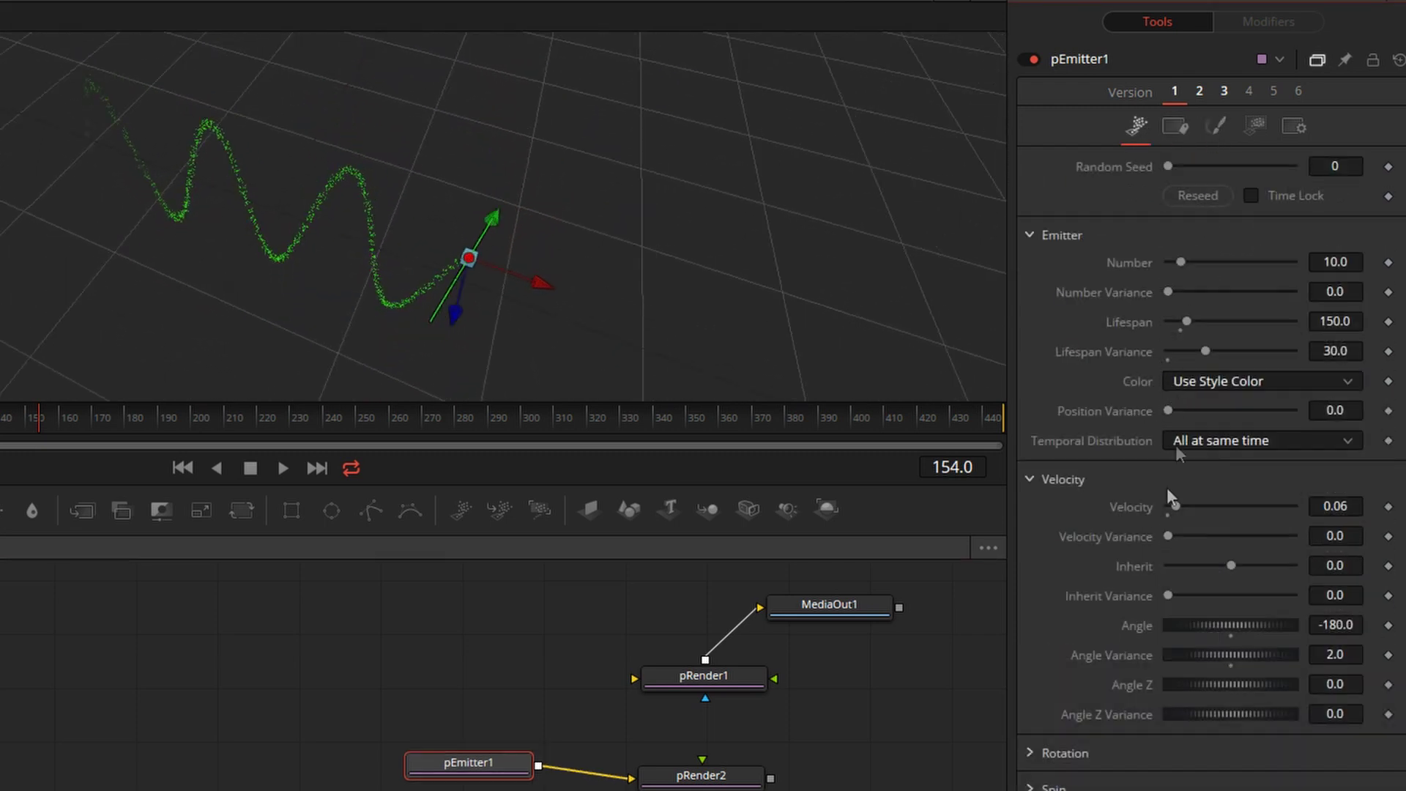
left_click_drag(1232, 712, 1230, 721)
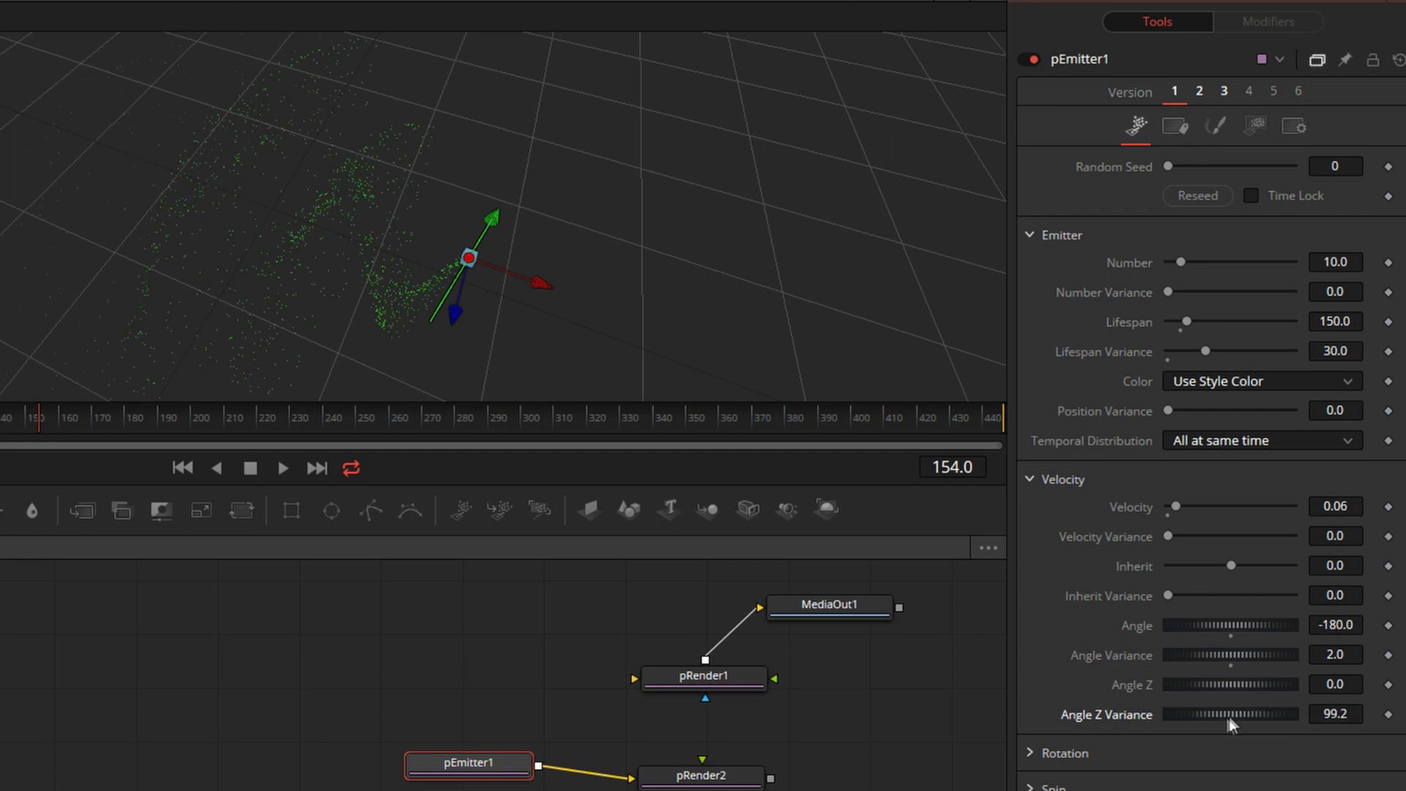
left_click(1335, 714)
type("8")
type("20")
key("Return")
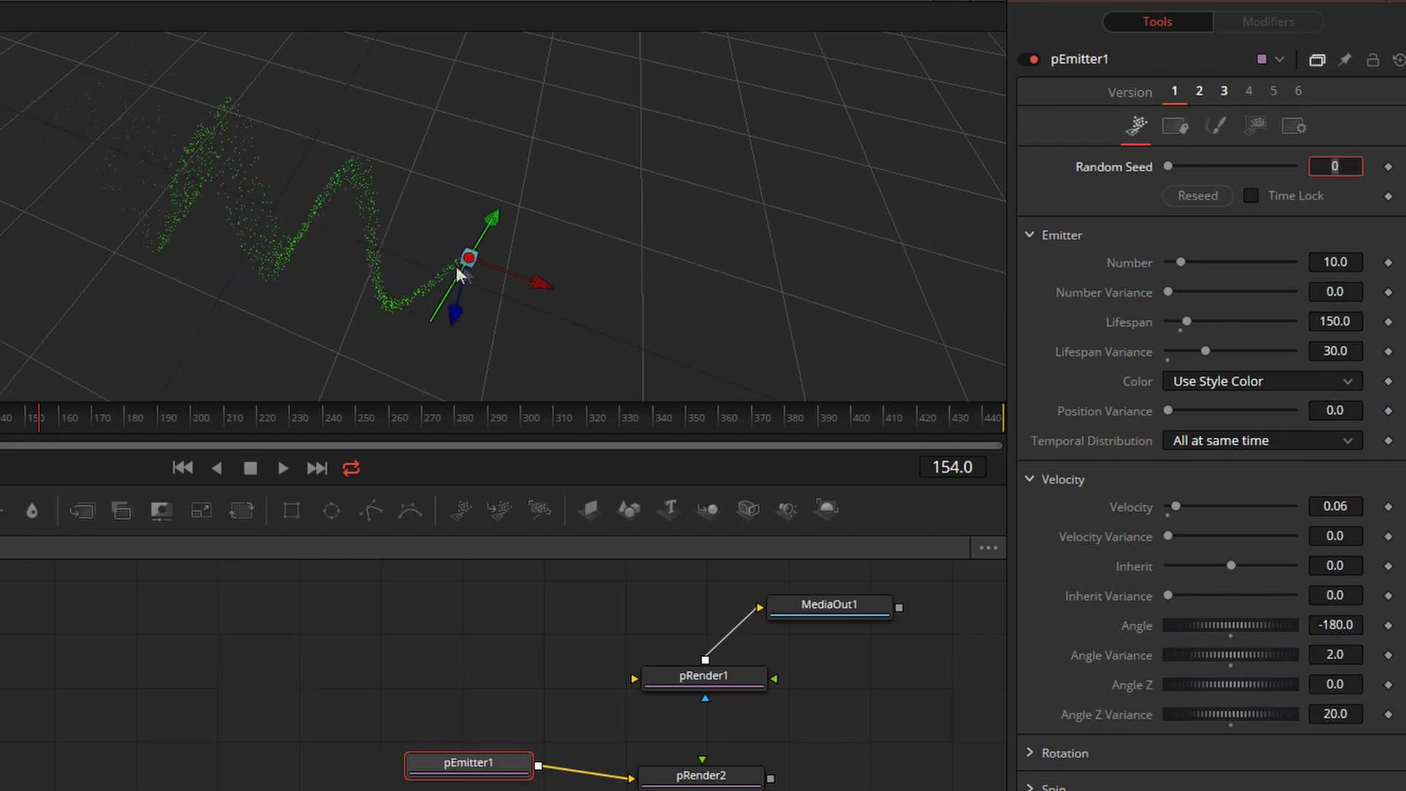
left_click_drag(456, 265, 426, 268)
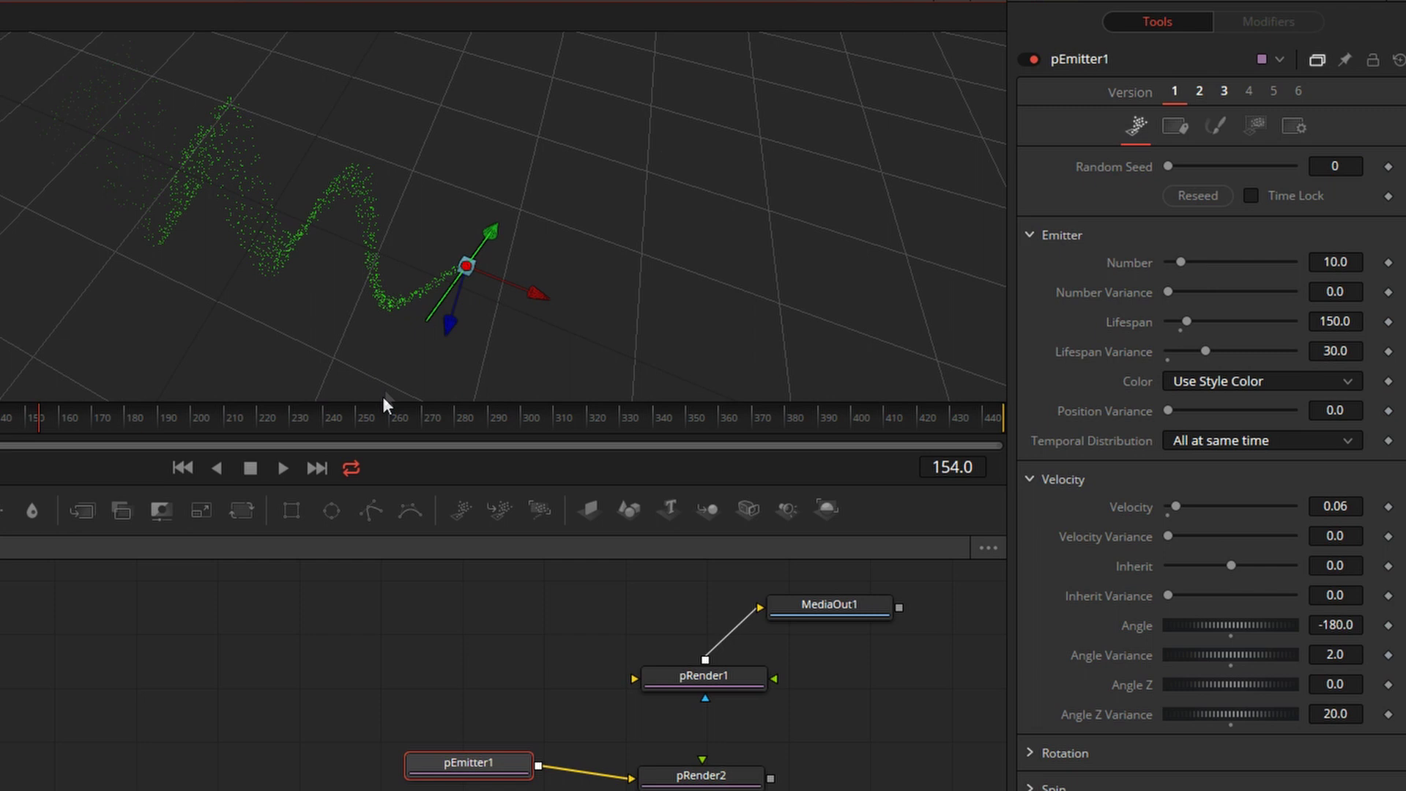
left_click_drag(384, 399, 454, 366)
Switch pRender2's Output Mode to 2D and pick a particle style from the Style list.
left_click(701, 775)
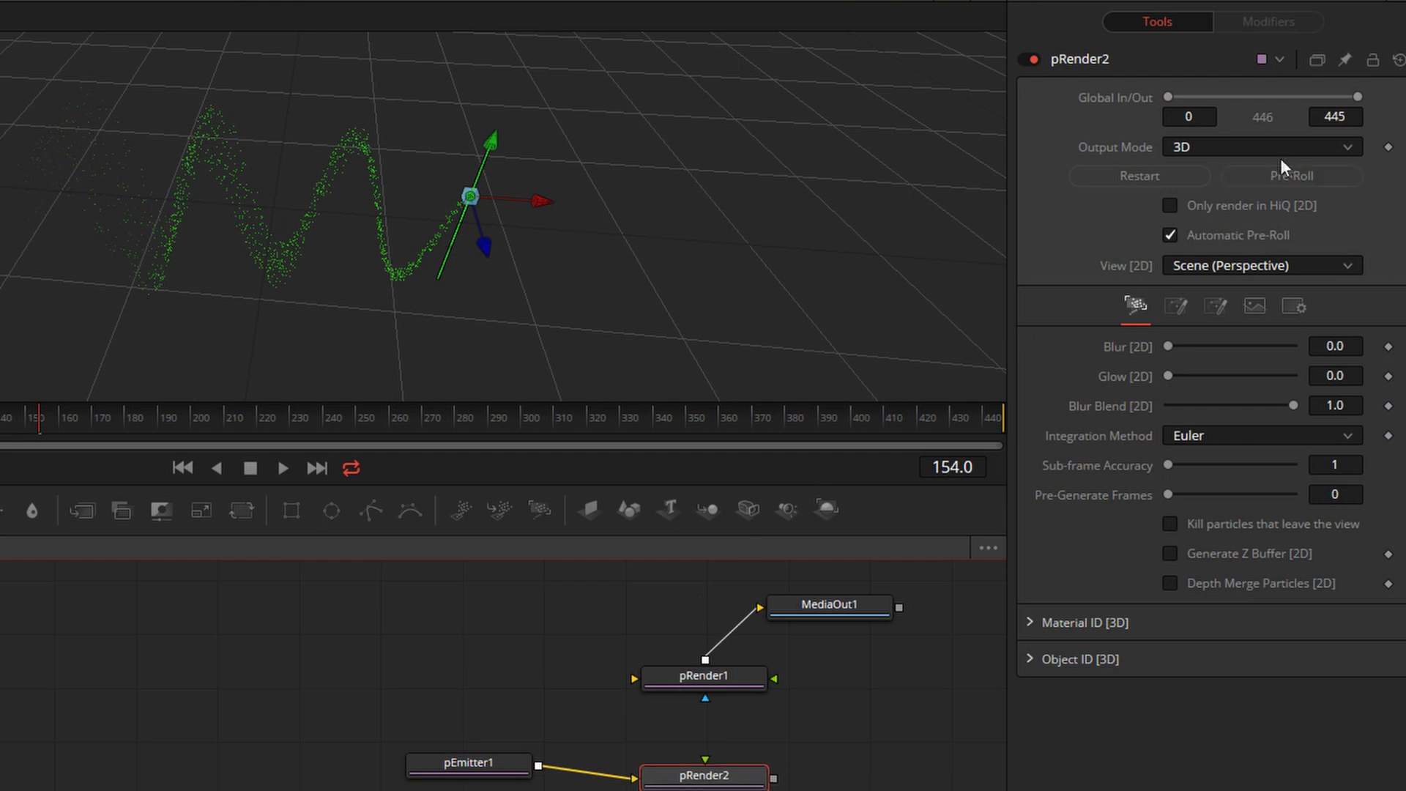
left_click(1209, 189)
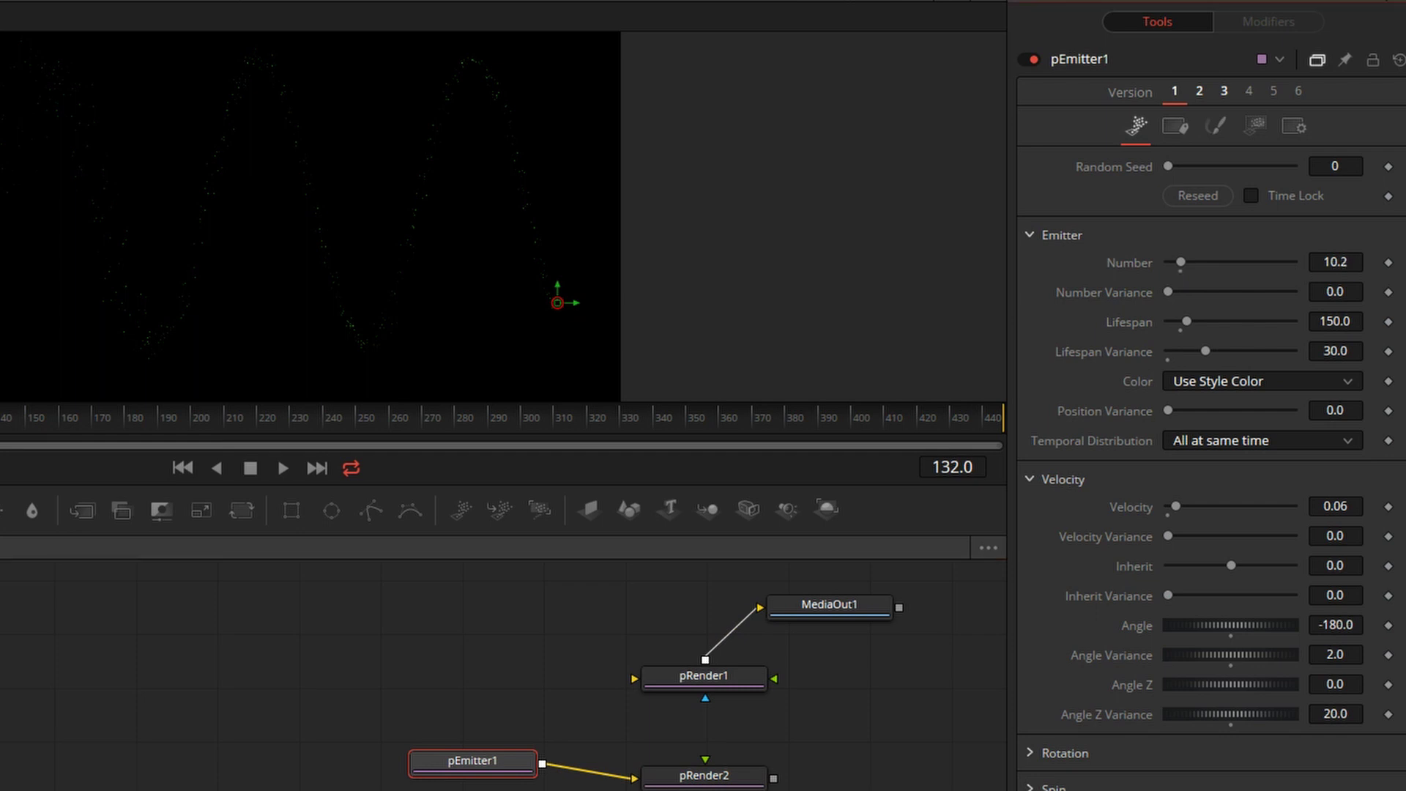
scroll(1233, 135, "up", 1)
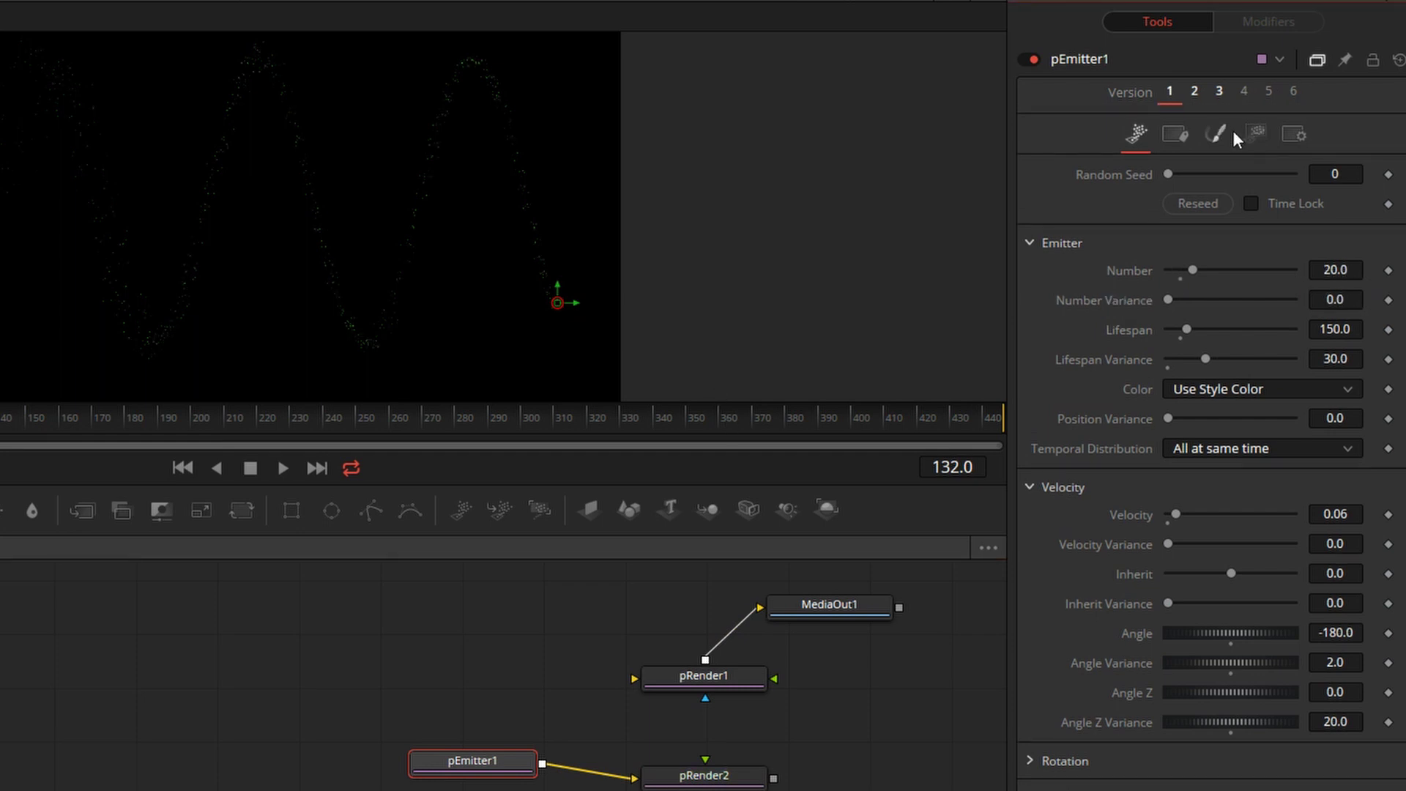
left_click(1227, 133)
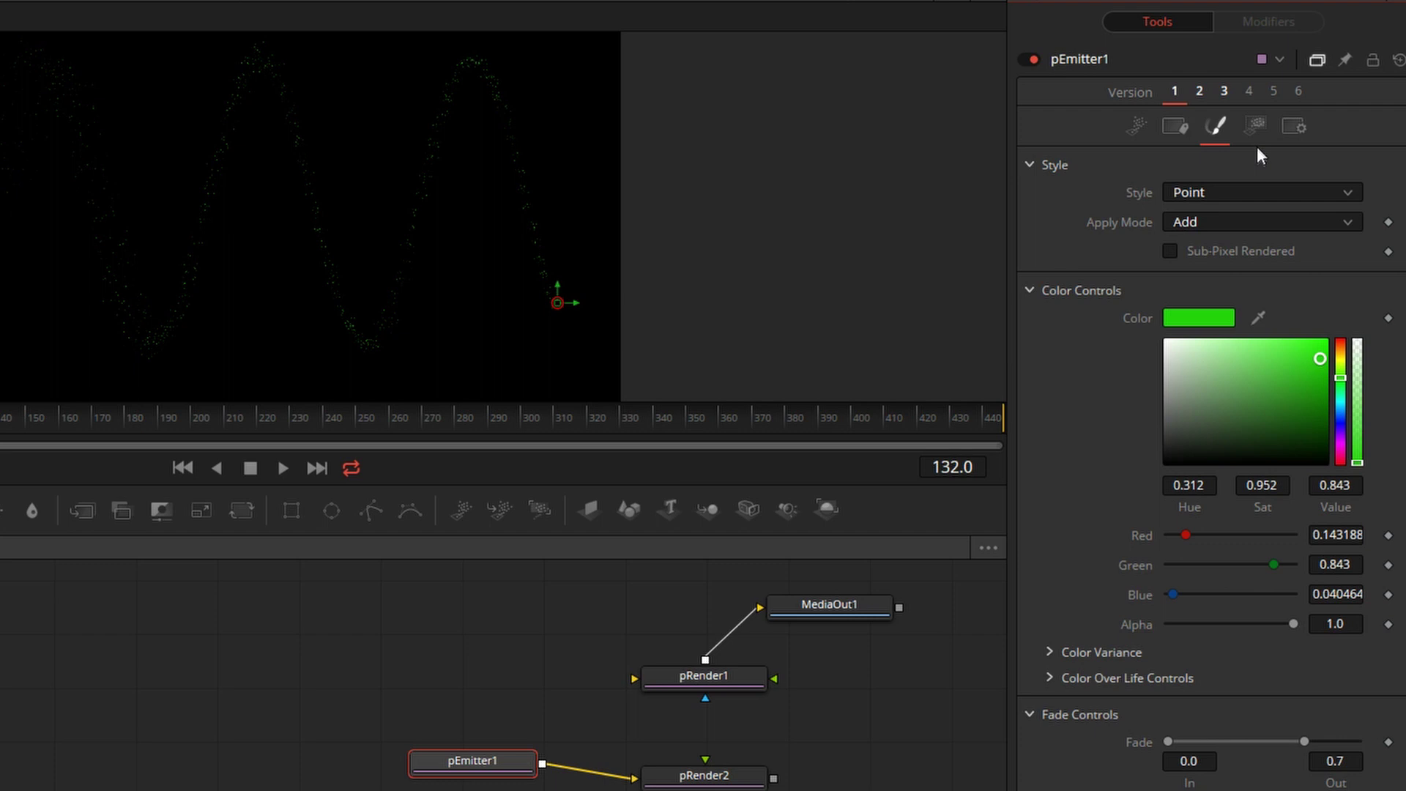
left_click(1241, 199)
left_click(1209, 250)
Play back the final green particle wave on black.
key("space")
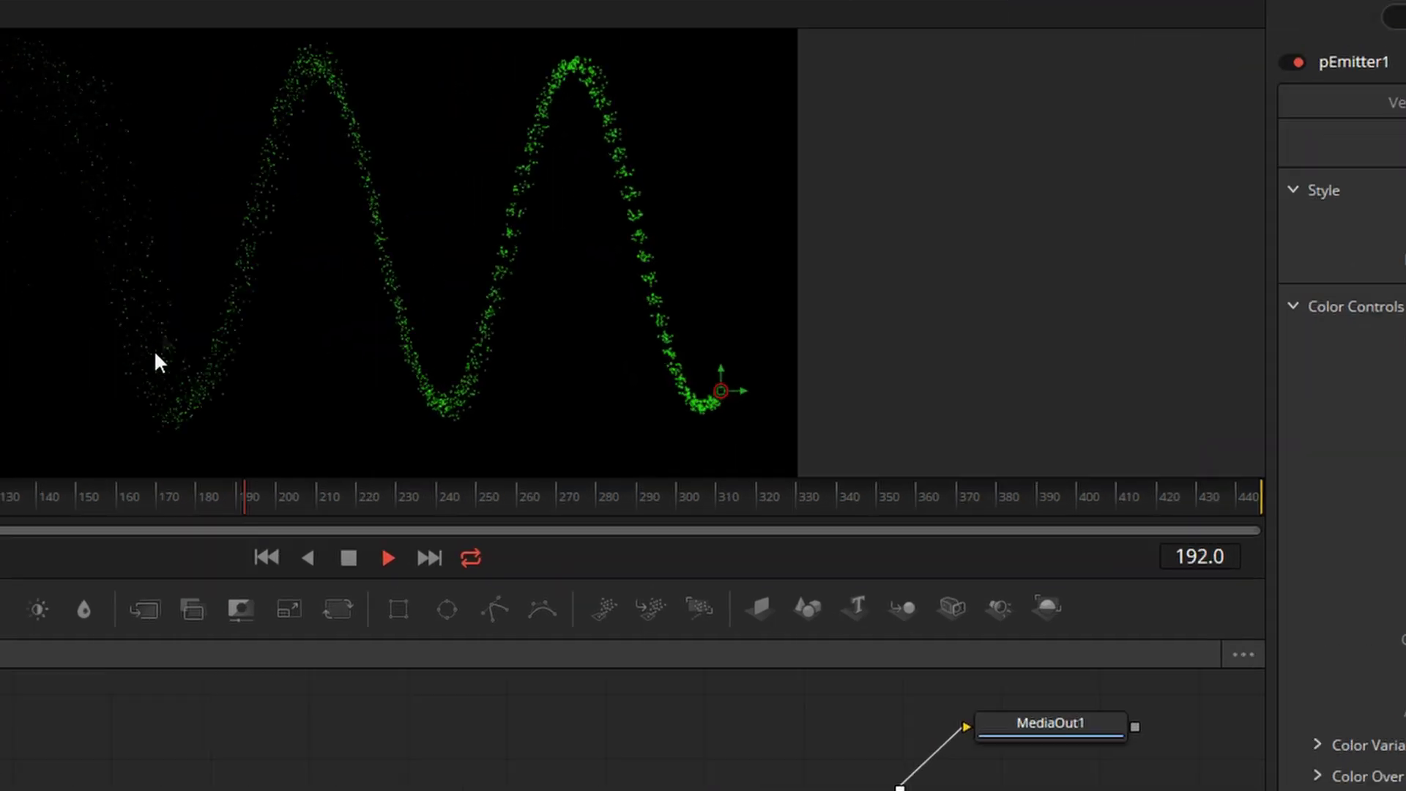